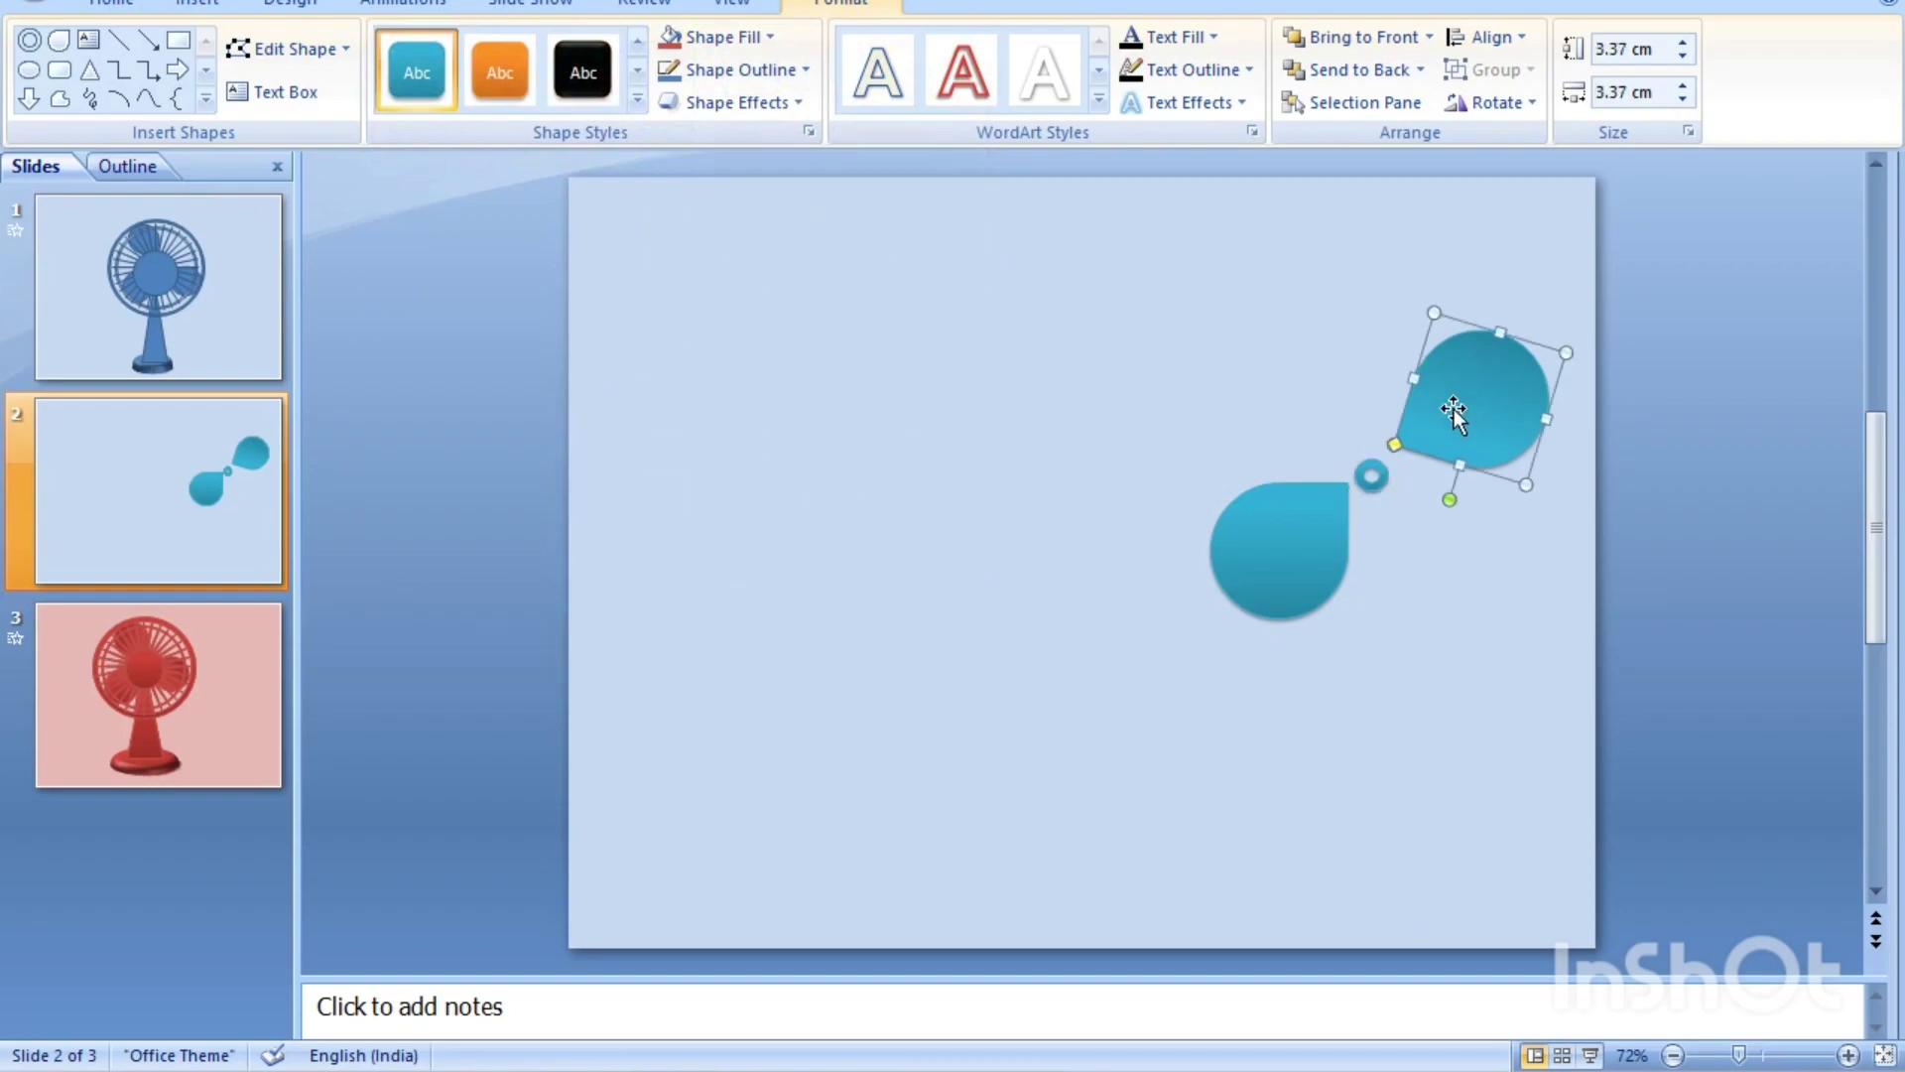
- Remove the fill and outline from the upper-right teardrop, and group it with the other teardrop and the small ring
{"action": "left_click", "coordinate": [731, 33]}
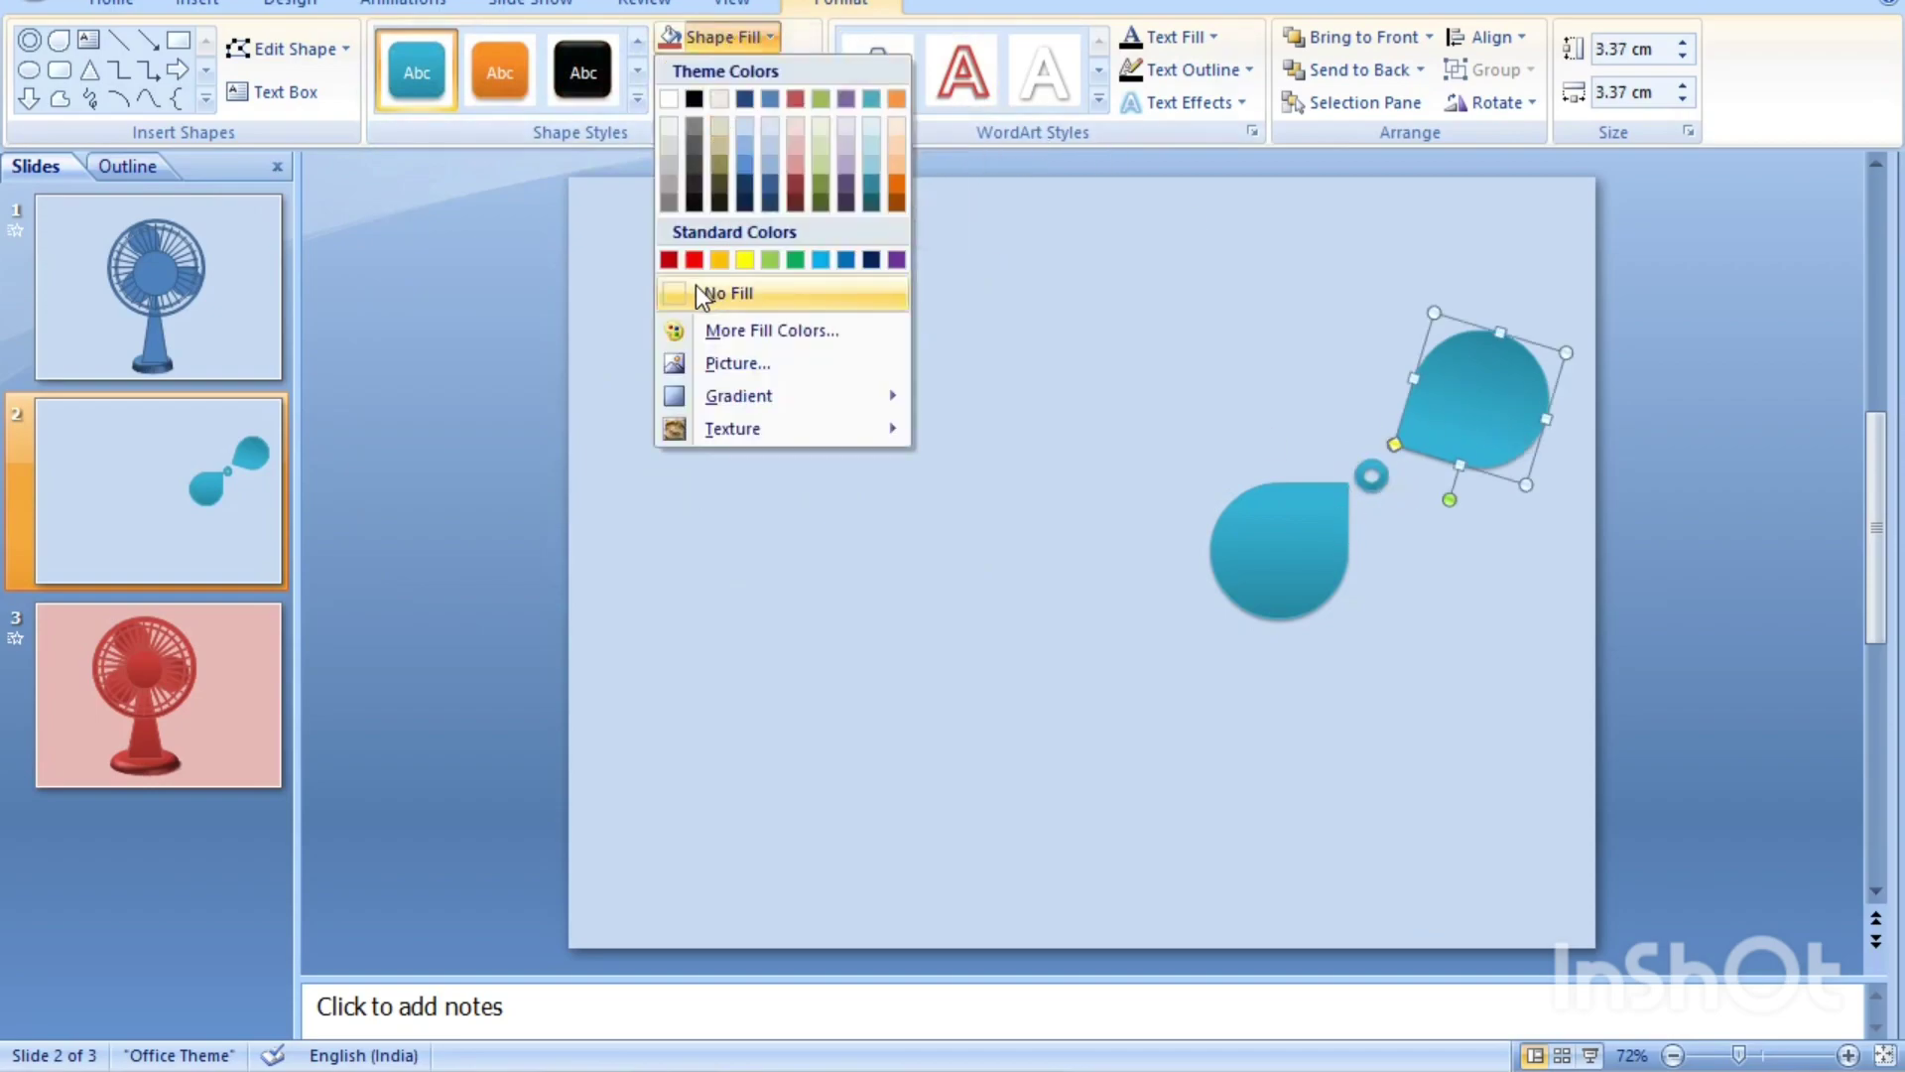
{"action": "left_click", "coordinate": [715, 288]}
{"action": "left_click", "coordinate": [756, 71]}
{"action": "left_click", "coordinate": [684, 323]}
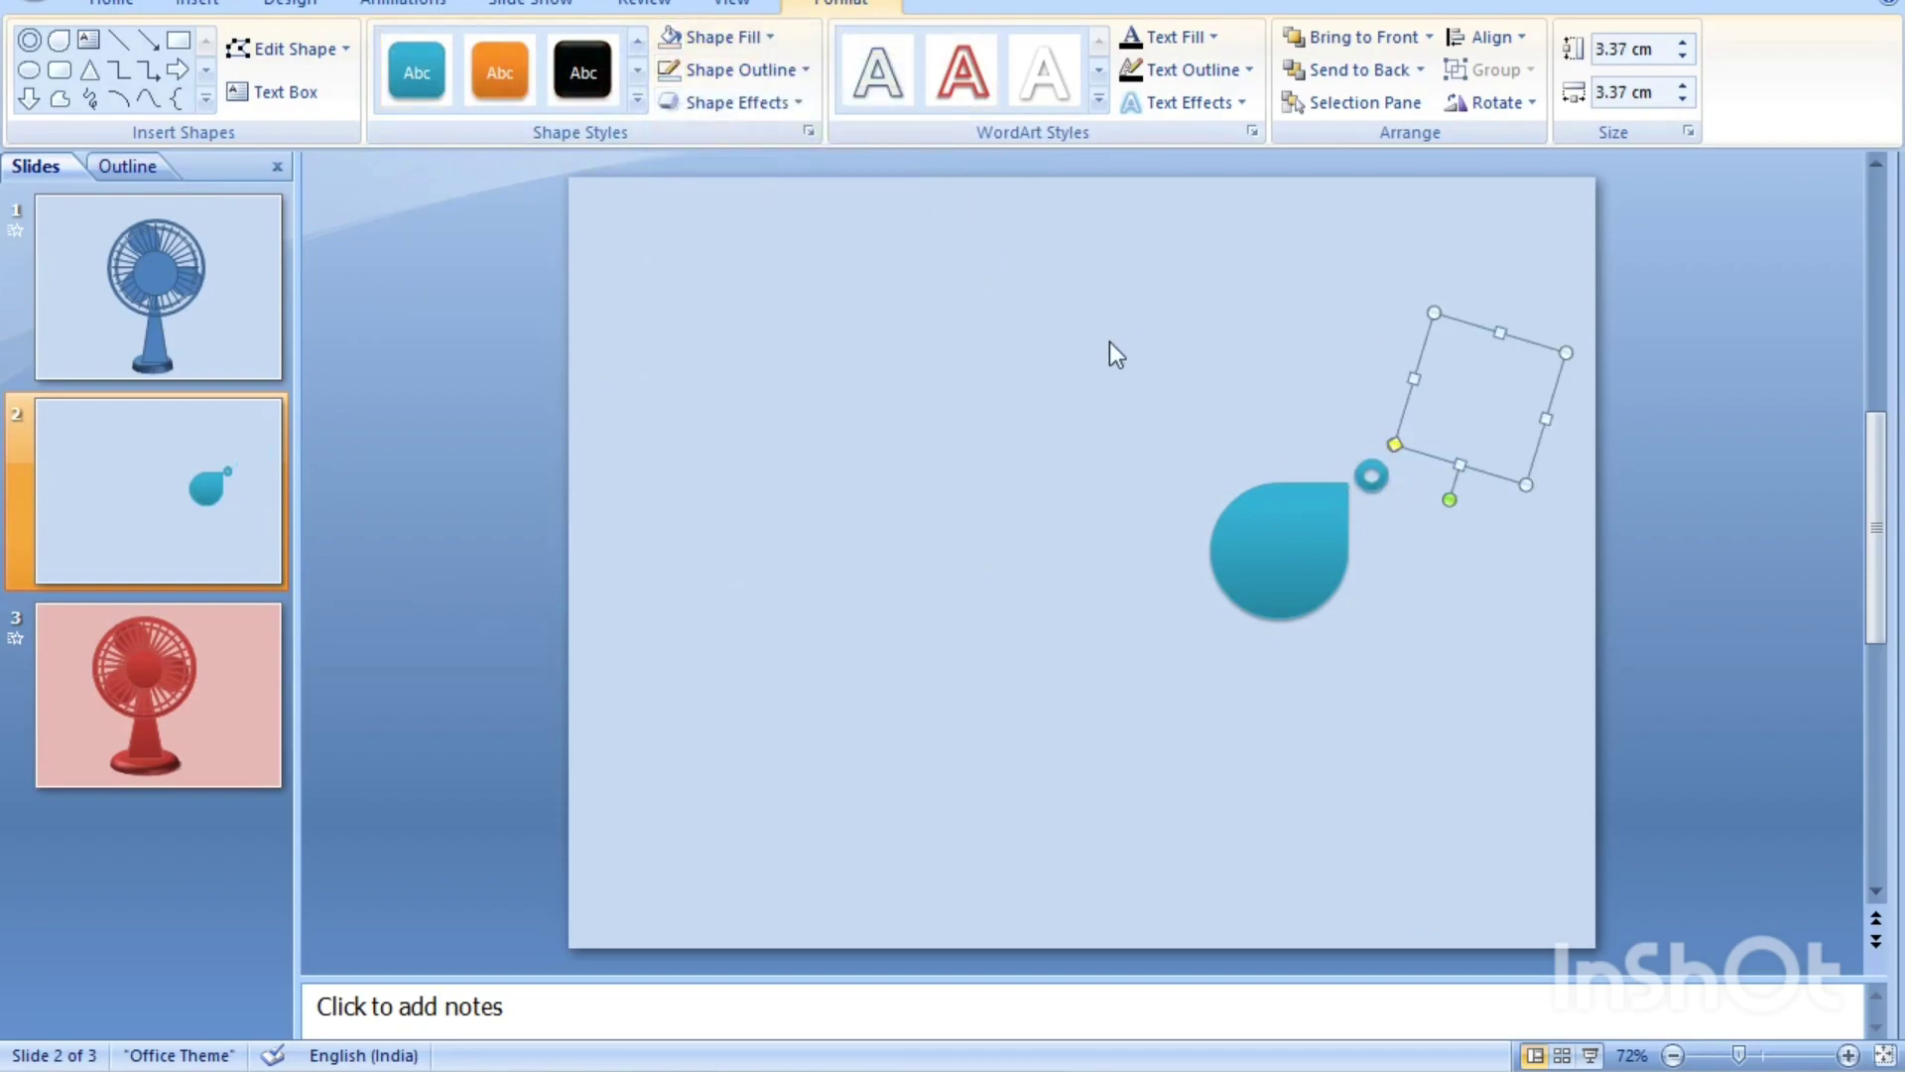
{"action": "left_click_drag", "start_coordinate": [1123, 228], "coordinate": [1598, 631]}
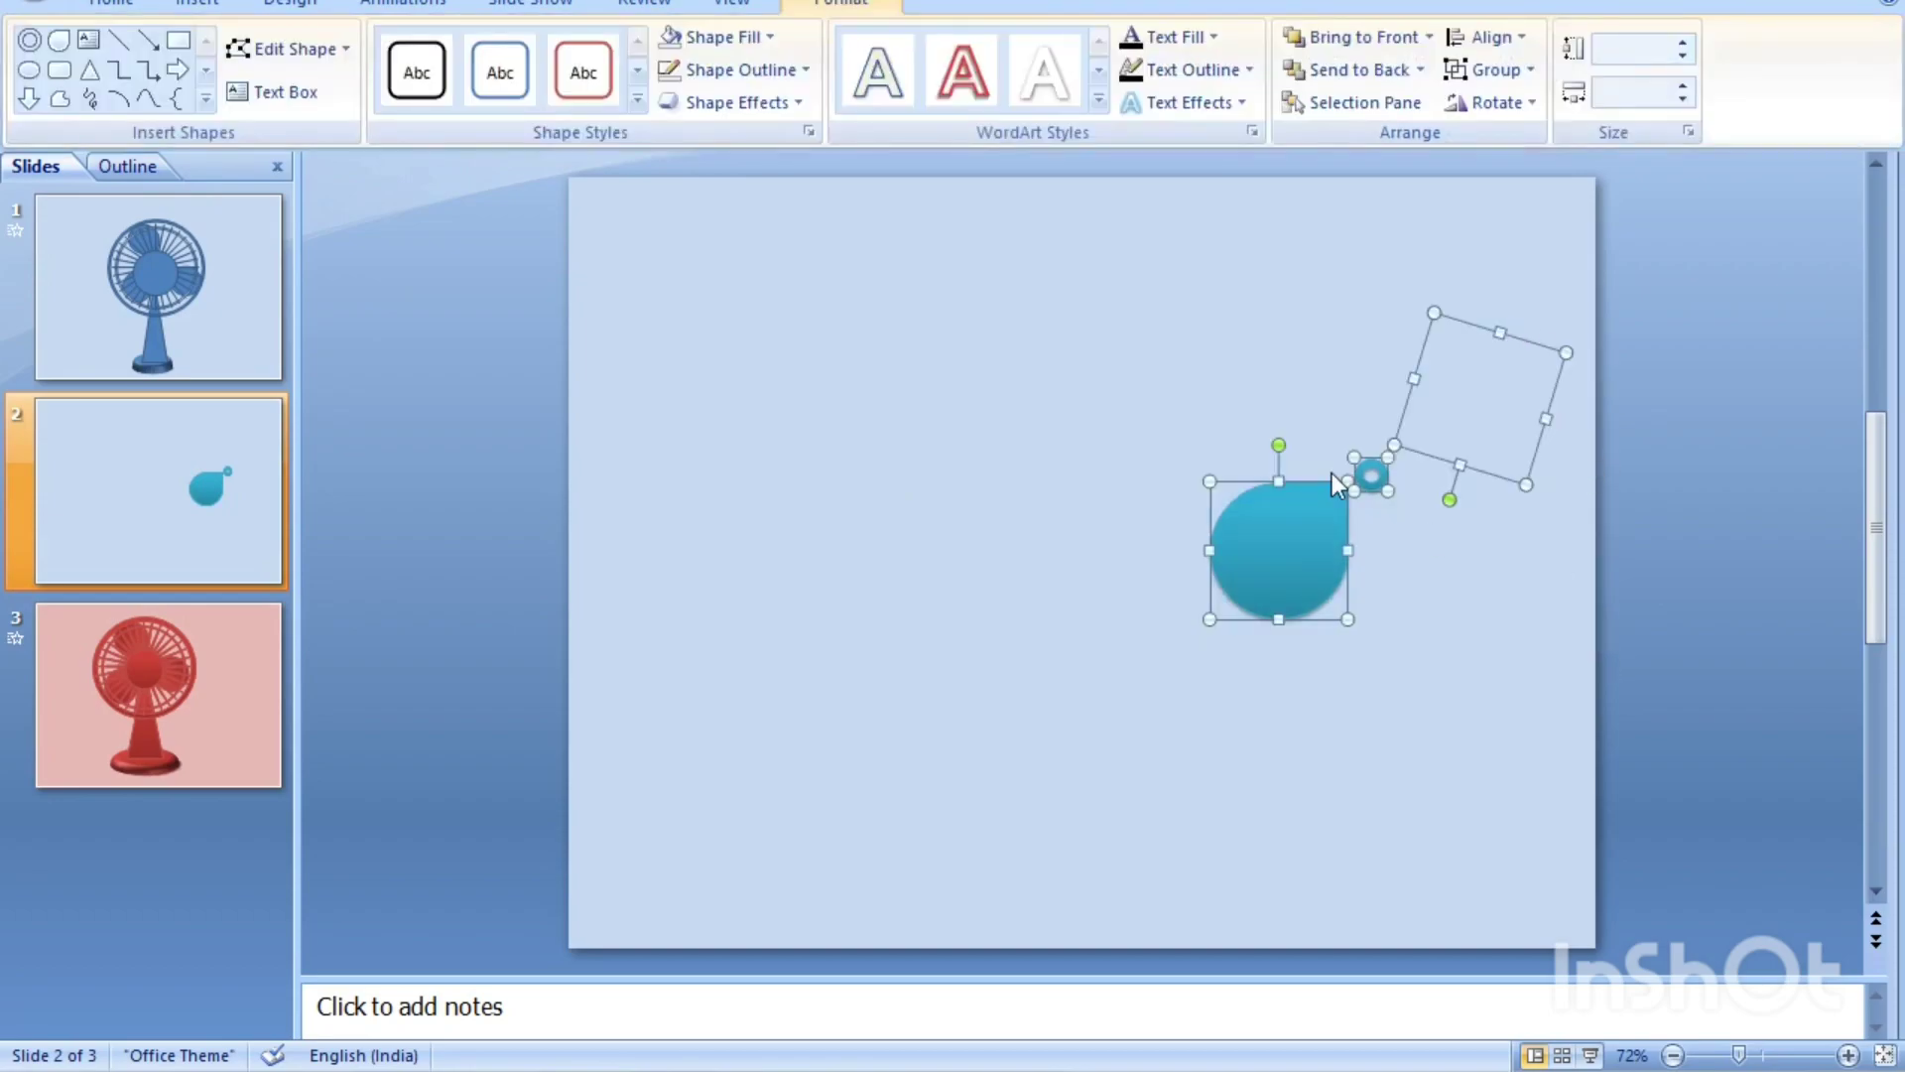
{"action": "key", "text": "ctrl+shift+g"}
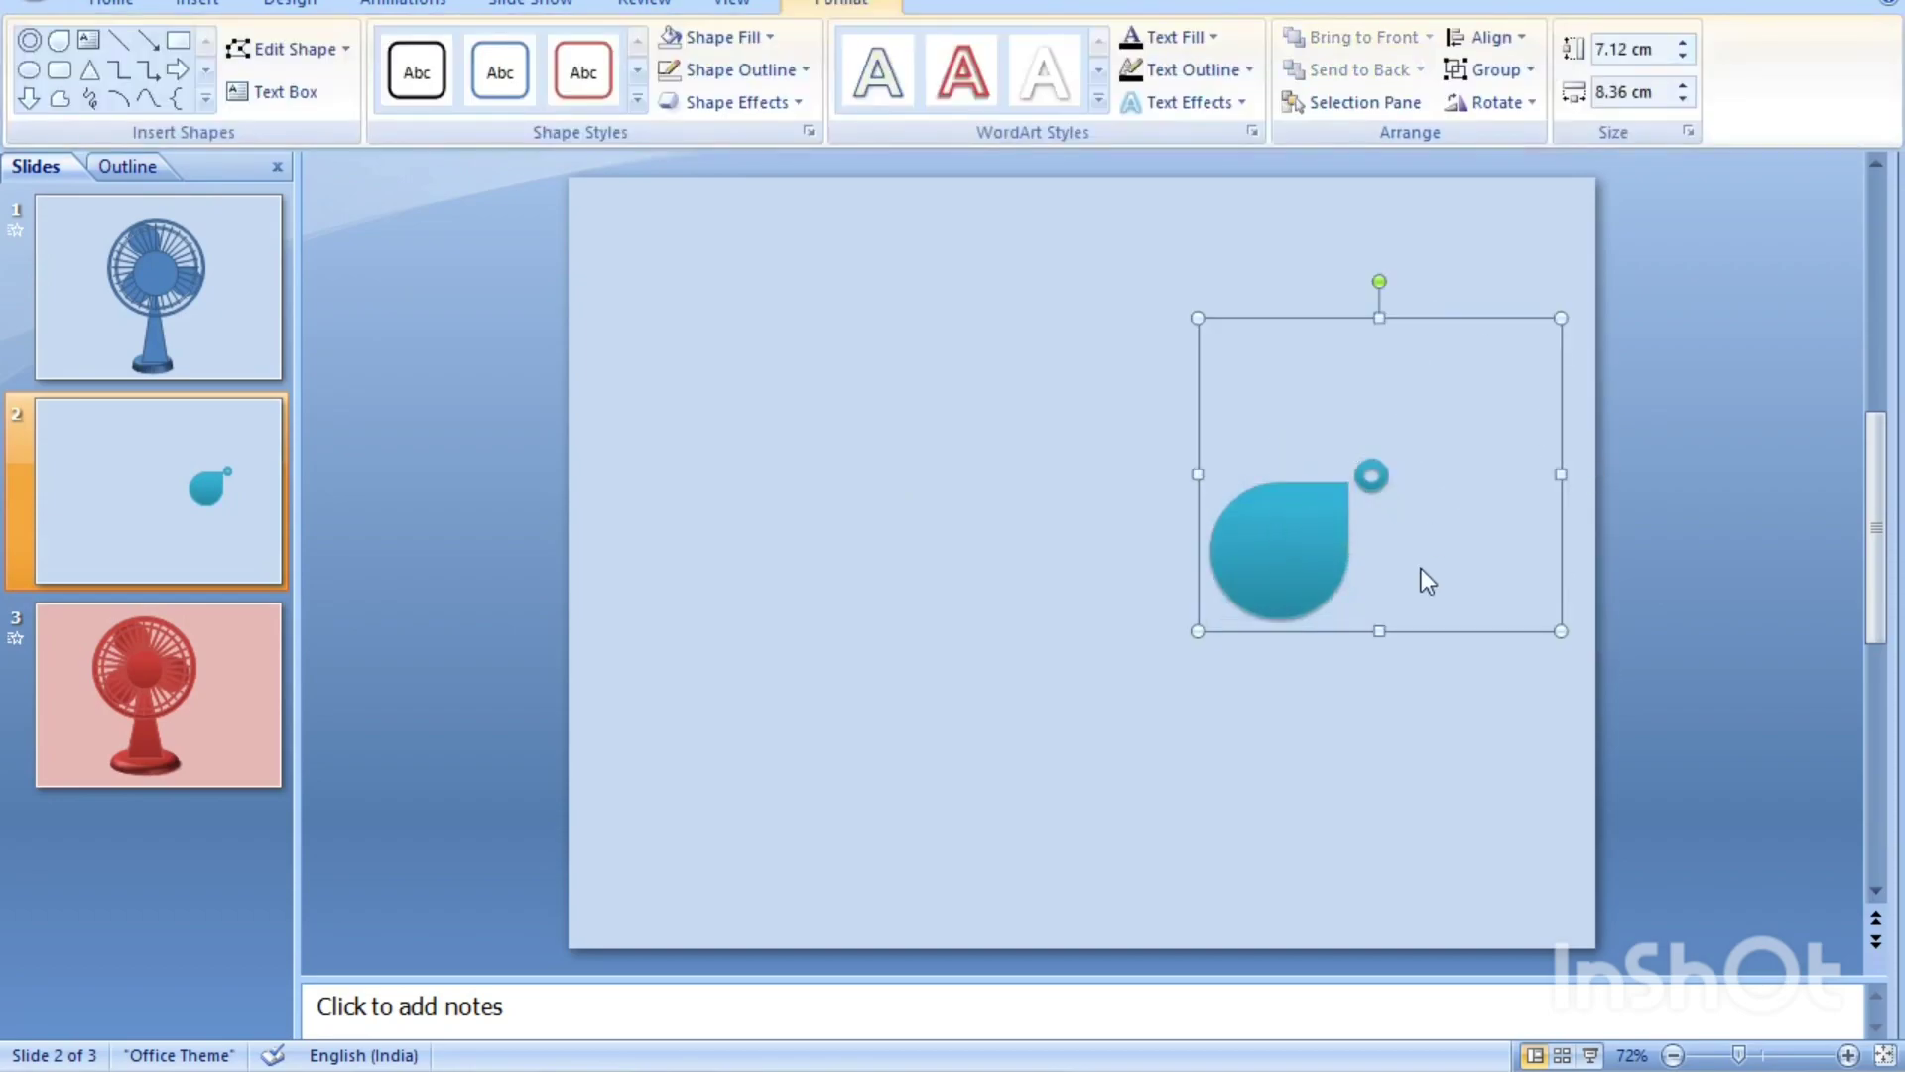
- Duplicate the blade group, rotate the copy so its blade points to the upper right, and align its ring over the original's
{"action": "key", "text": "ctrl+d"}
{"action": "left_click_drag", "start_coordinate": [1392, 291], "coordinate": [1471, 862]}
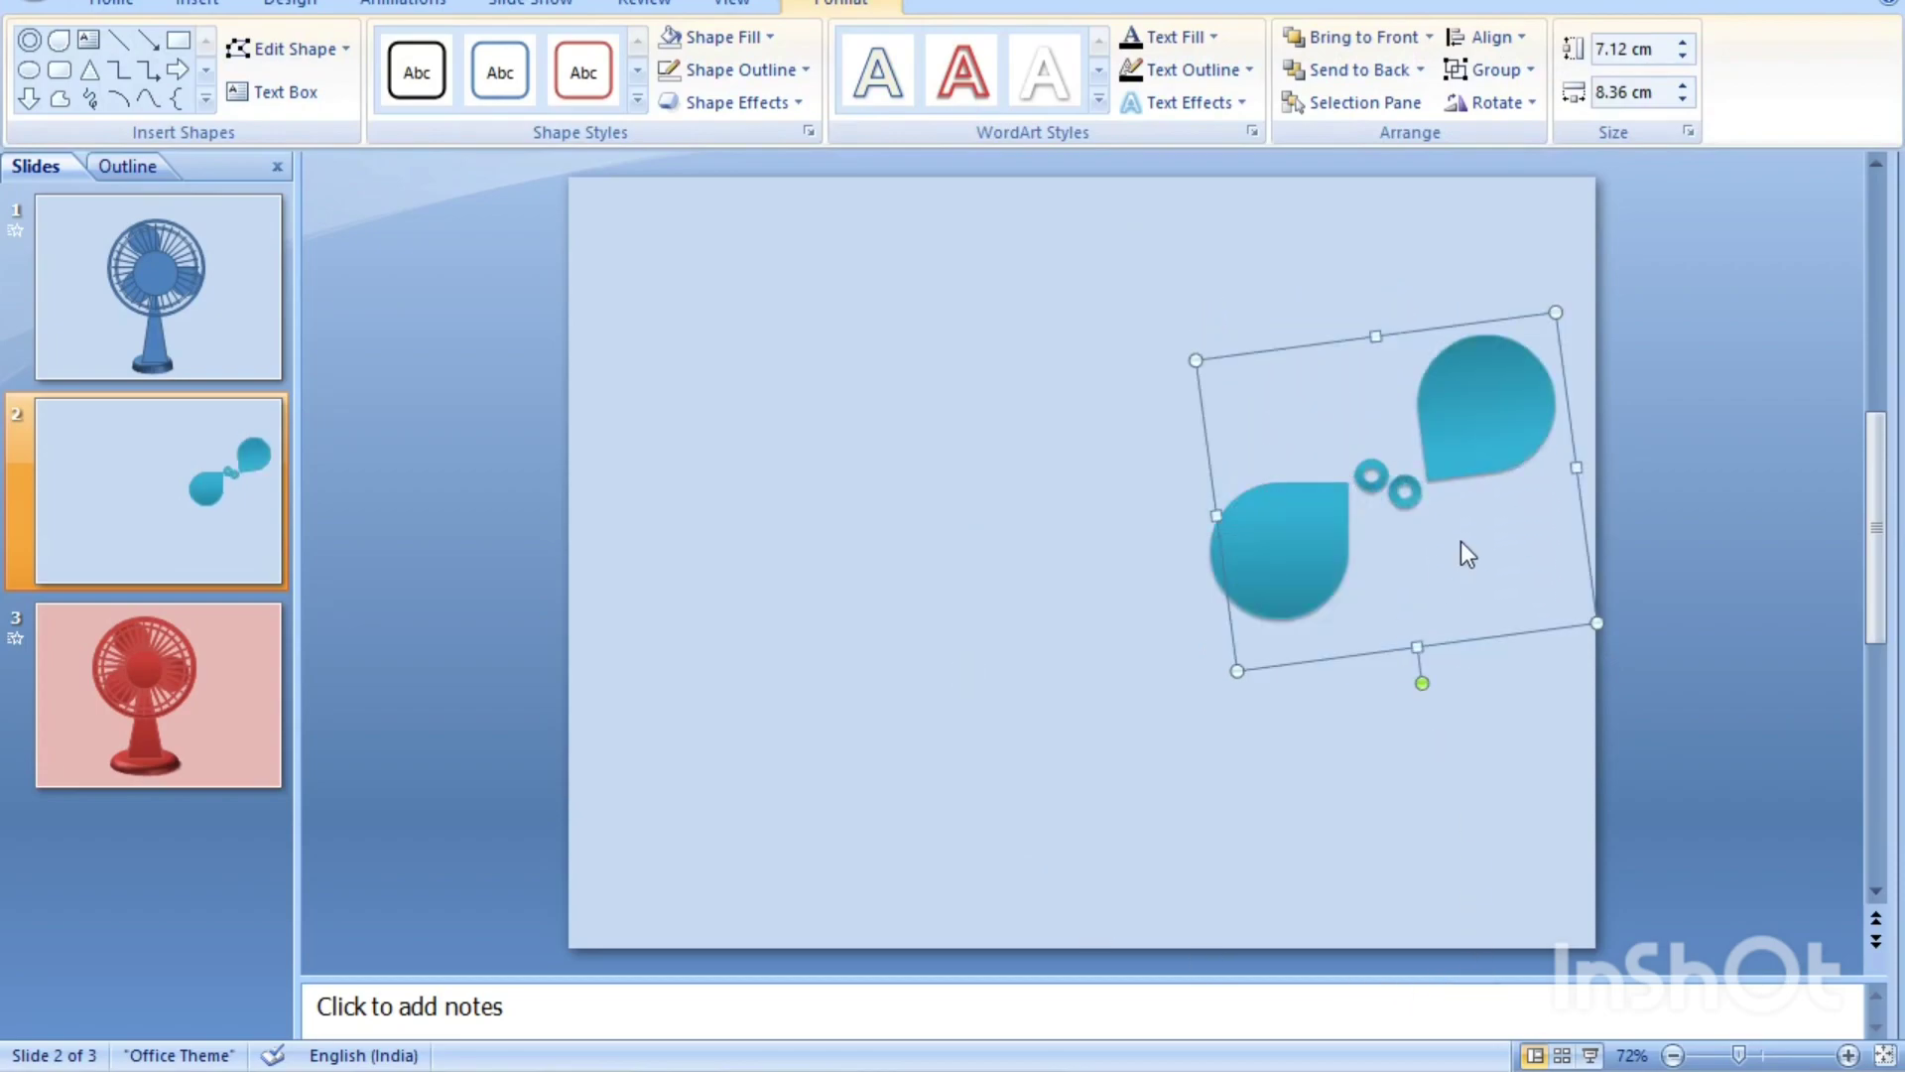
{"action": "key", "text": "Left"}
{"action": "key", "text": "Left"}
{"action": "key", "text": "Left"}
{"action": "key", "text": "Left"}
{"action": "key", "text": "Up"}
{"action": "key", "text": "Up"}
{"action": "key", "text": "Up"}
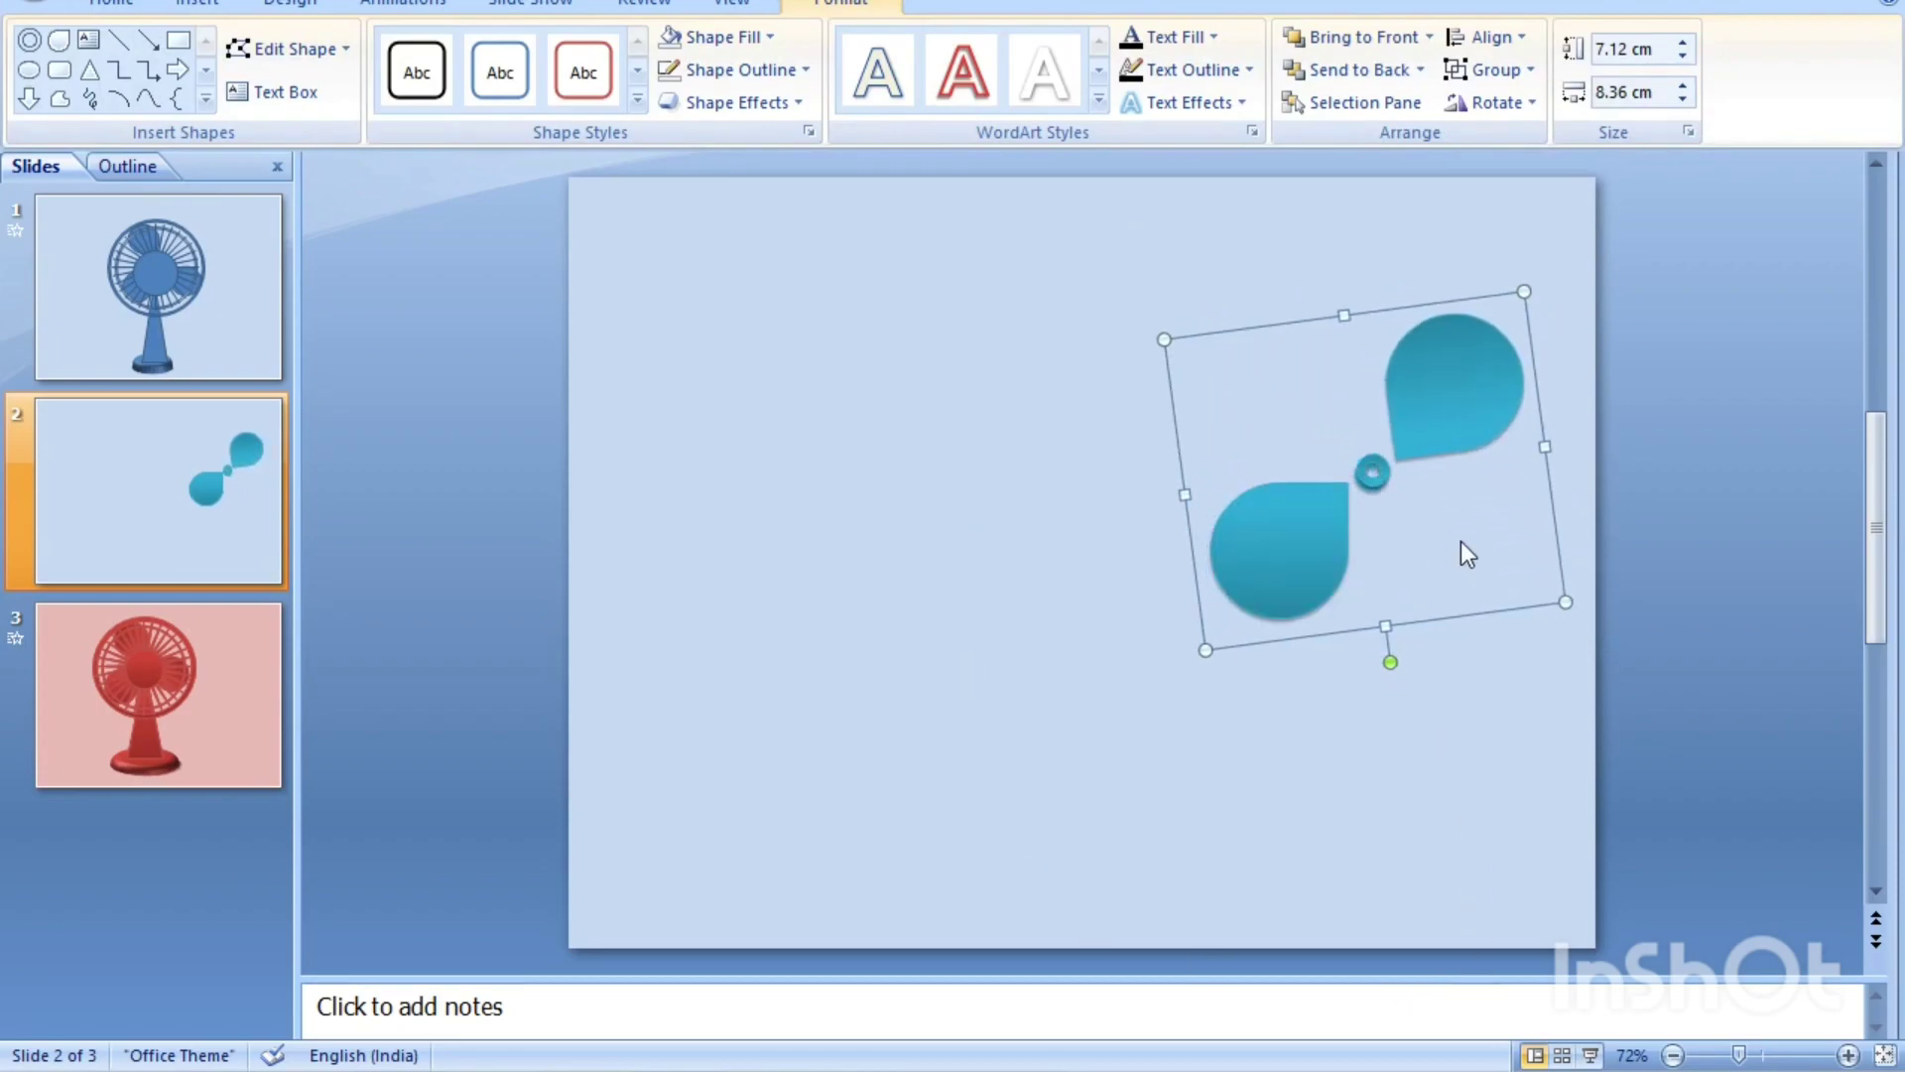
{"action": "key", "text": "Left"}
{"action": "key", "text": "Down"}
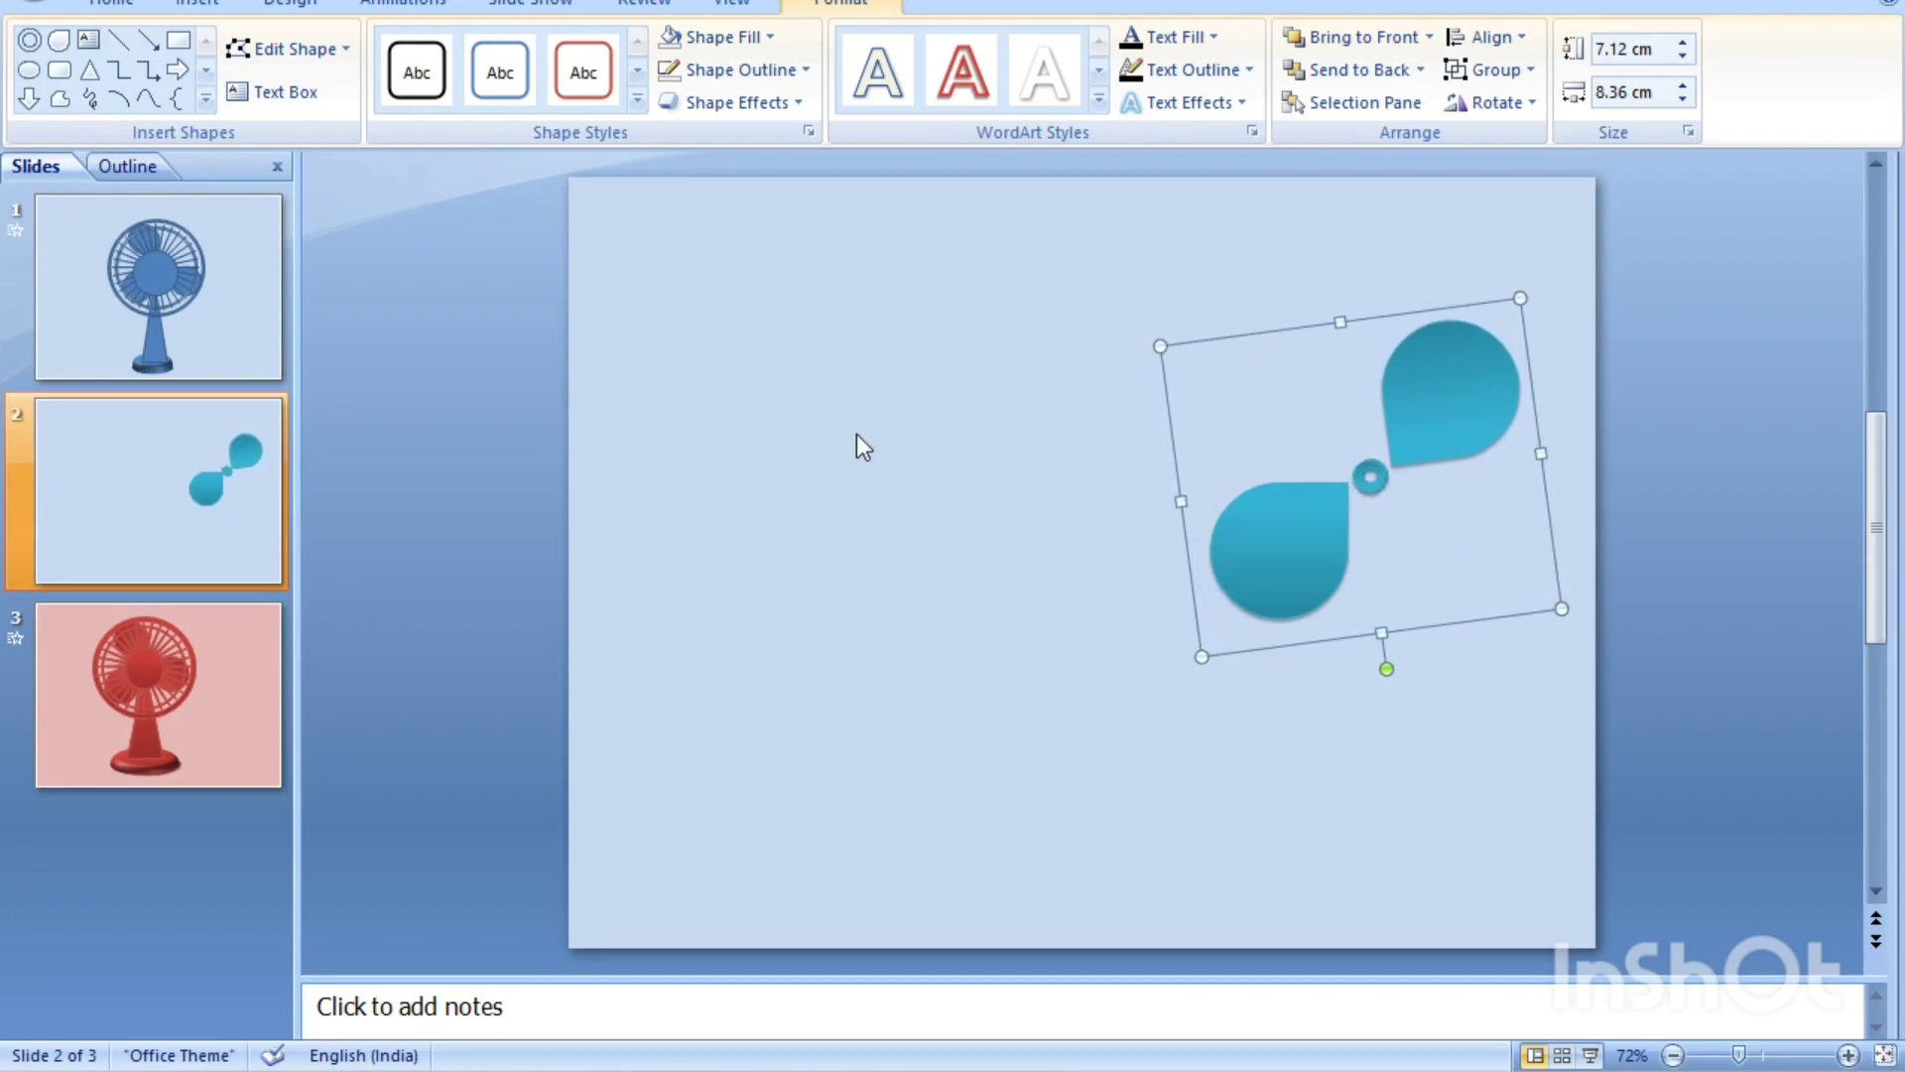
- Add a third copy of the blade group and rotate the groups so three blades spread evenly around the hub
{"action": "key", "text": "ctrl+z"}
{"action": "left_click_drag", "start_coordinate": [1393, 296], "coordinate": [1884, 442]}
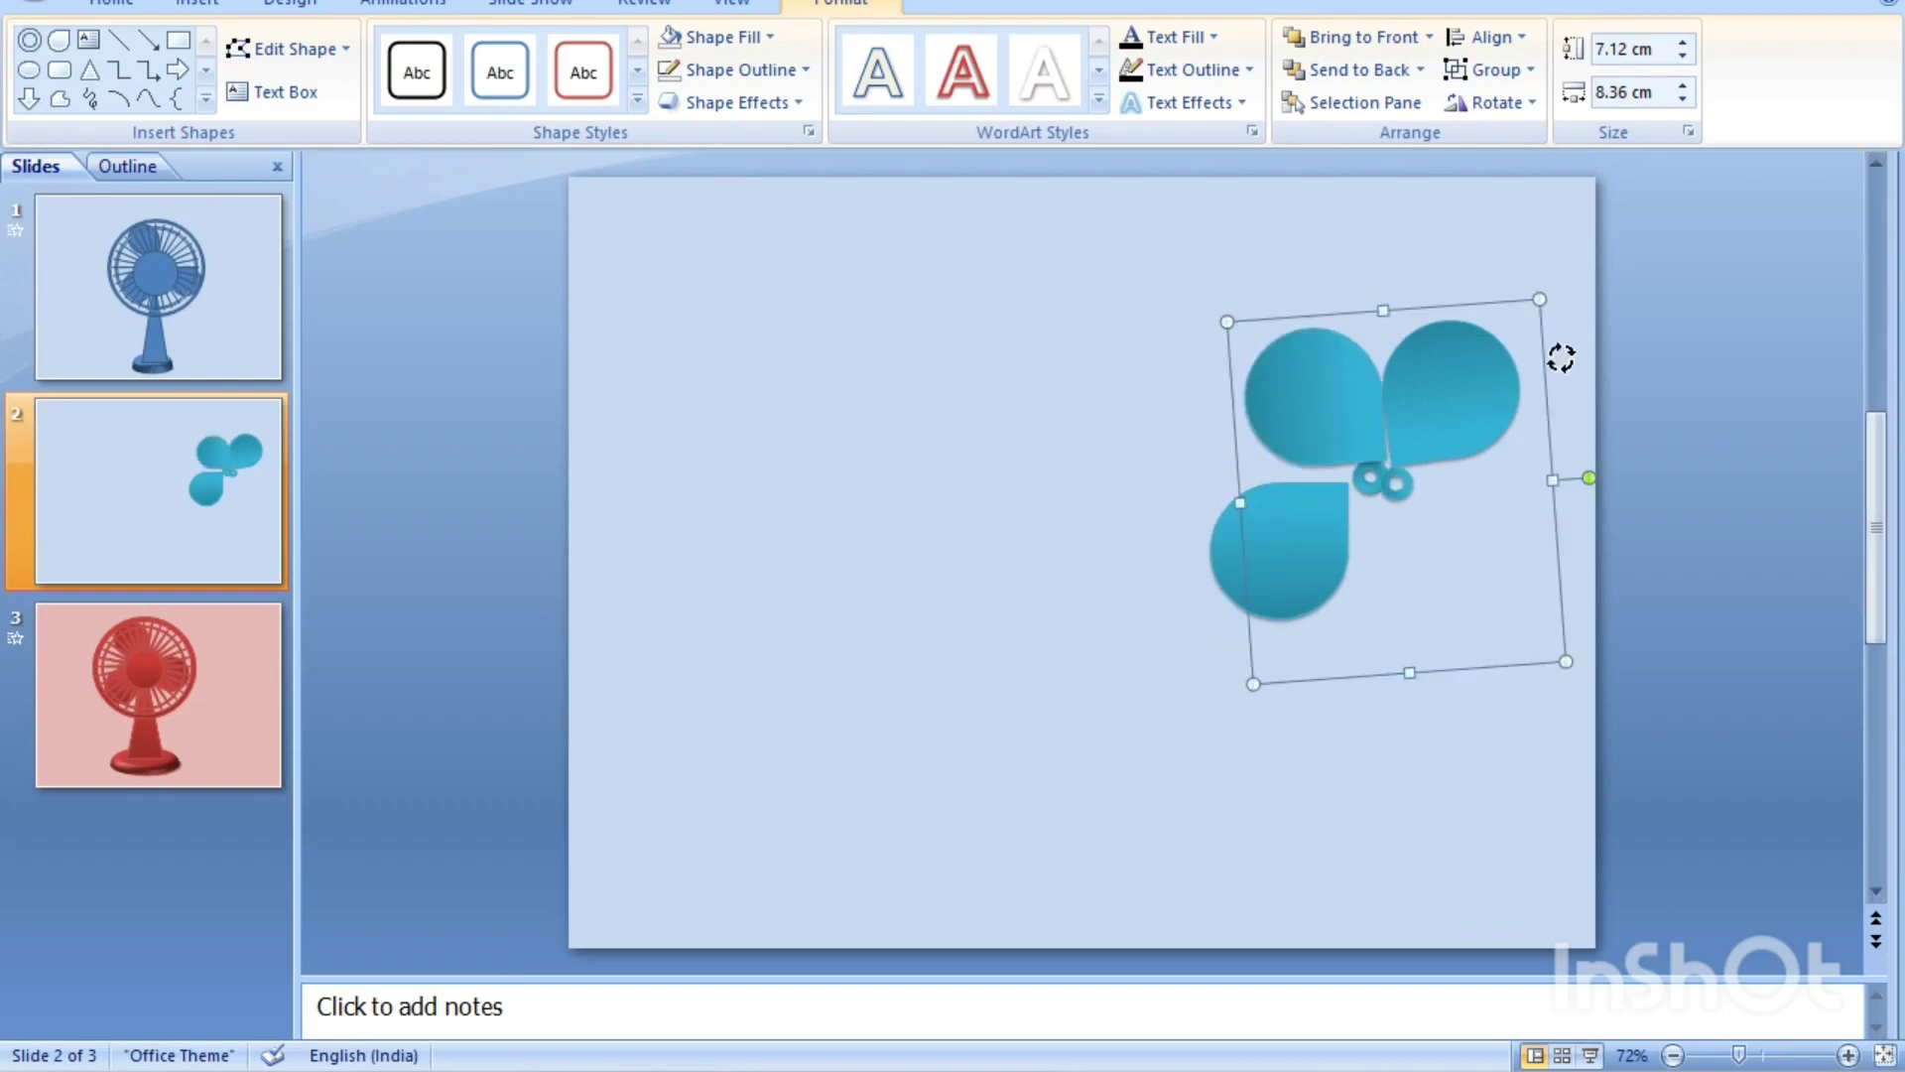
{"action": "left_click_drag", "start_coordinate": [1561, 358], "coordinate": [1204, 536]}
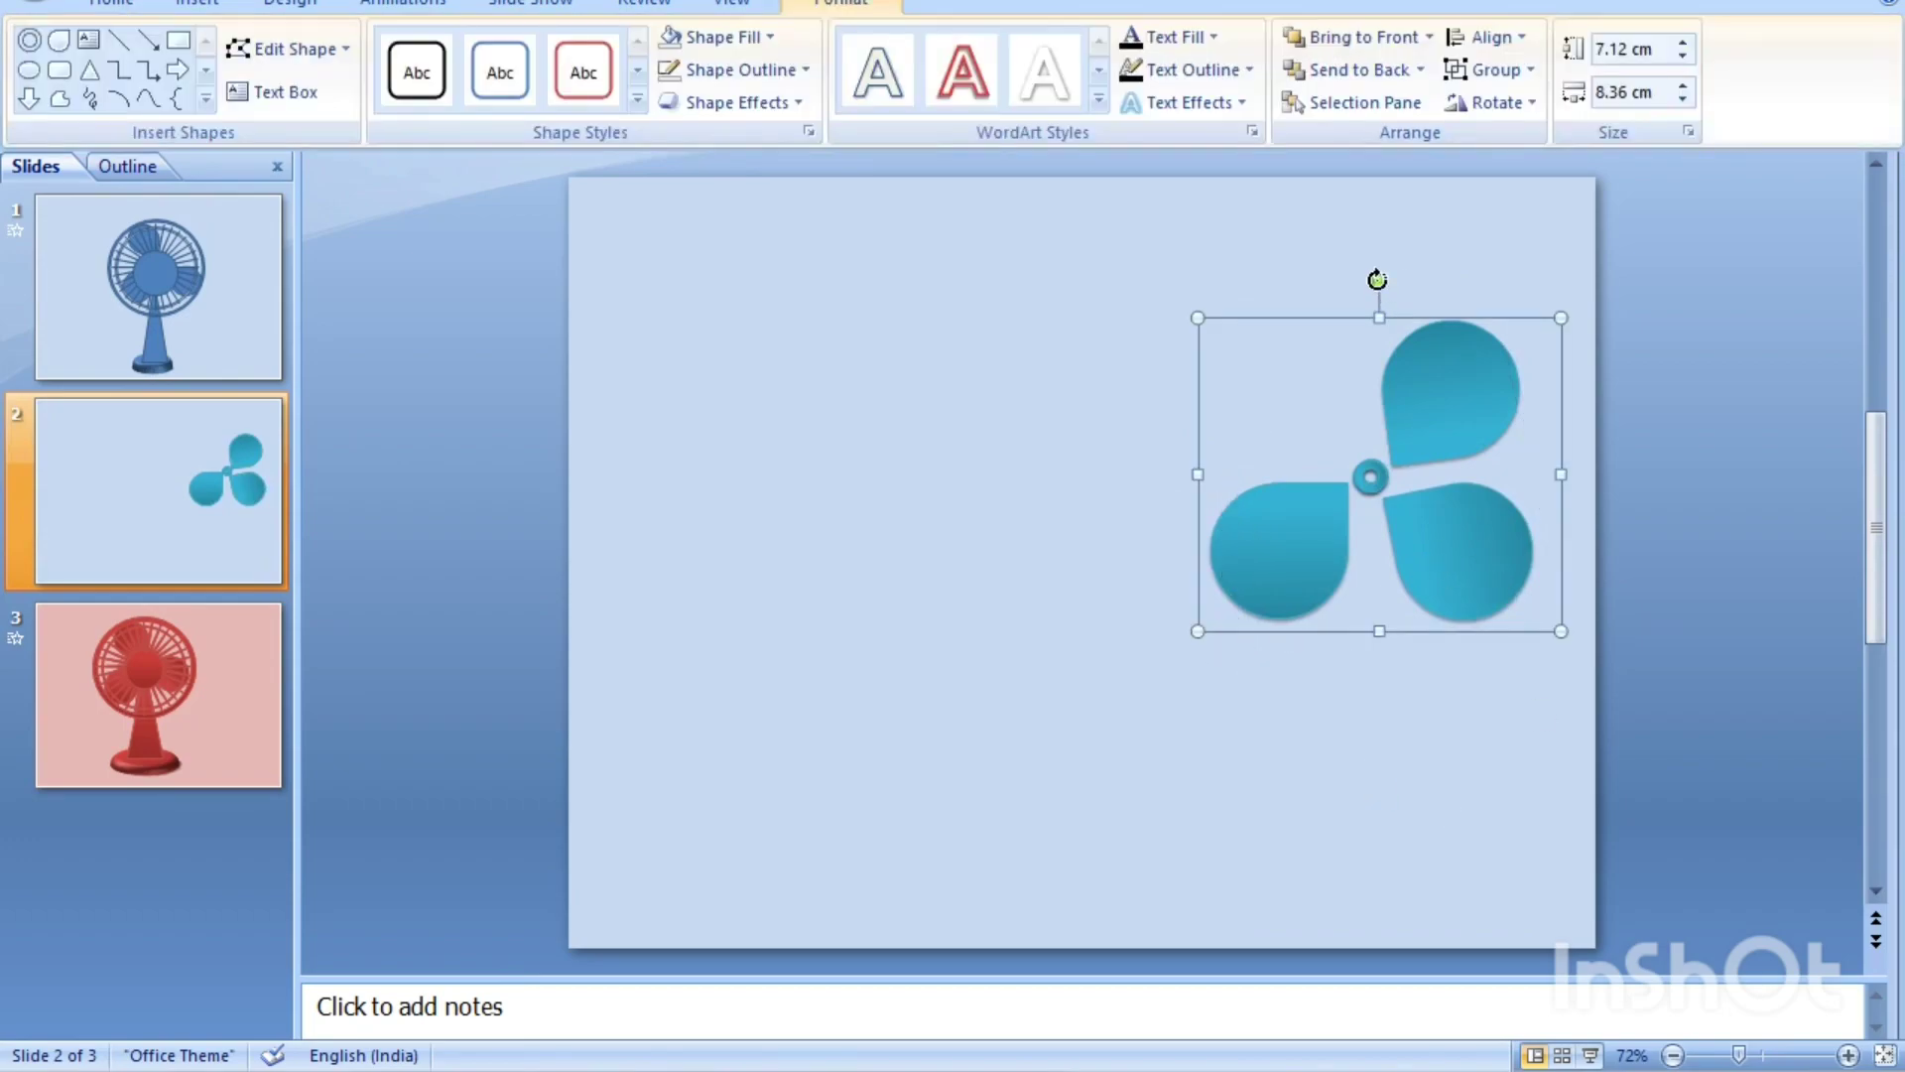
{"action": "left_click_drag", "start_coordinate": [1379, 282], "coordinate": [1163, 335]}
{"action": "left_click", "coordinate": [1339, 867]}
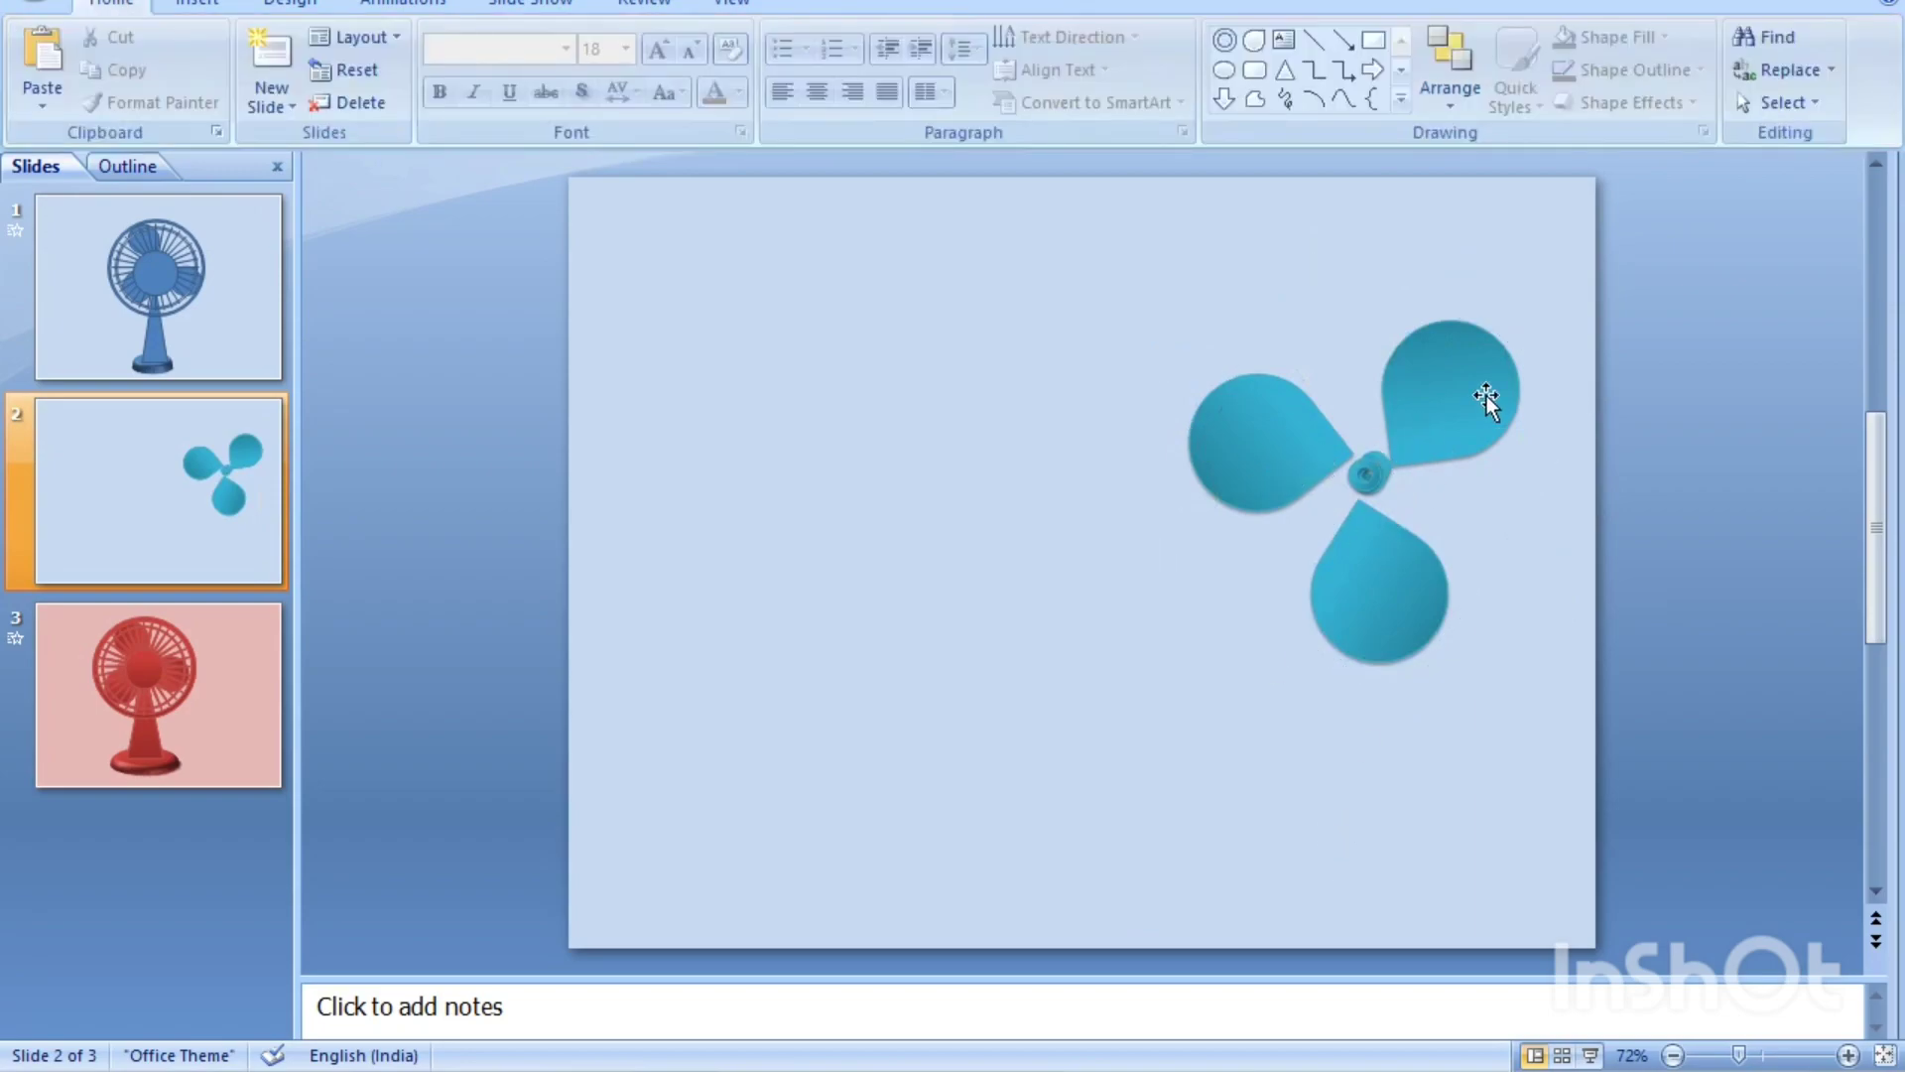
- Nudge the lower blade's group slightly up and right to line its ring up with the hub
{"action": "key", "text": "Page_Up"}
{"action": "left_click", "coordinate": [140, 519]}
{"action": "left_click", "coordinate": [1365, 470]}
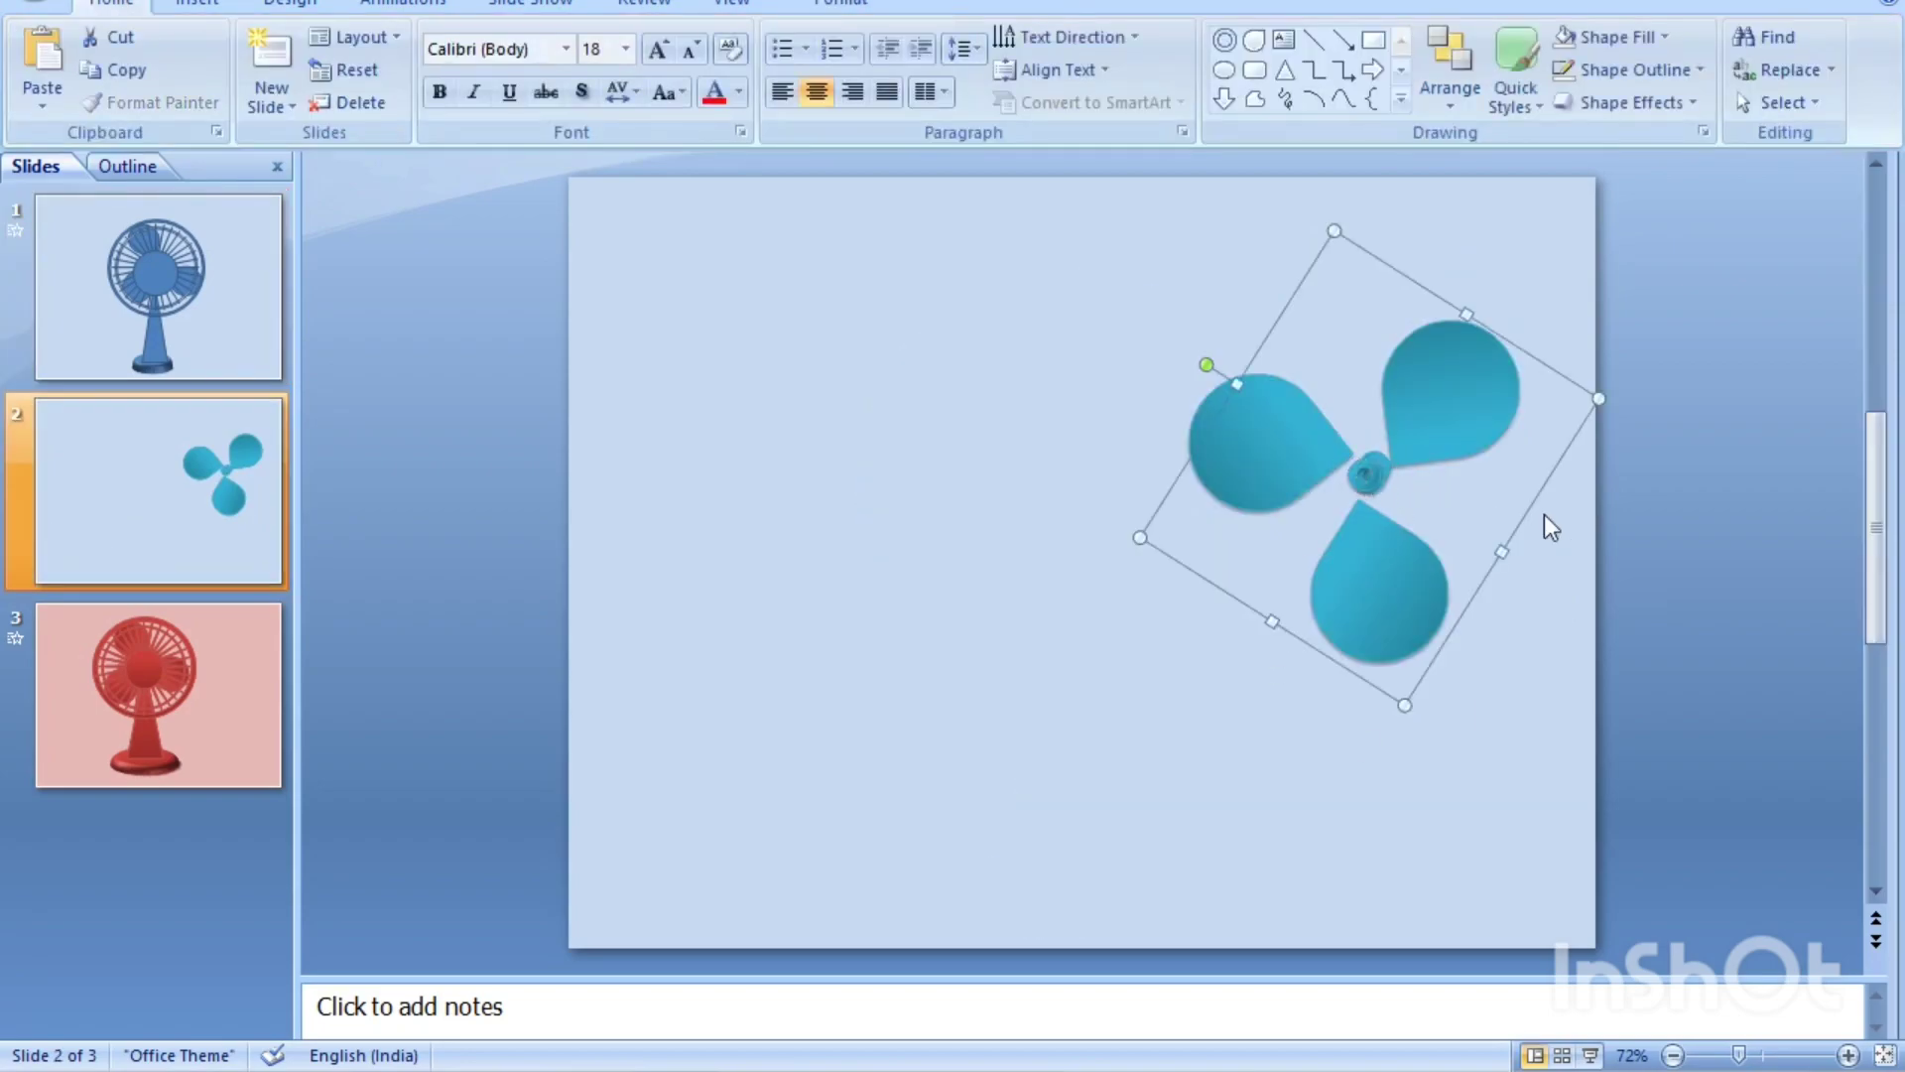
{"action": "key", "text": "Up"}
{"action": "key", "text": "Right"}
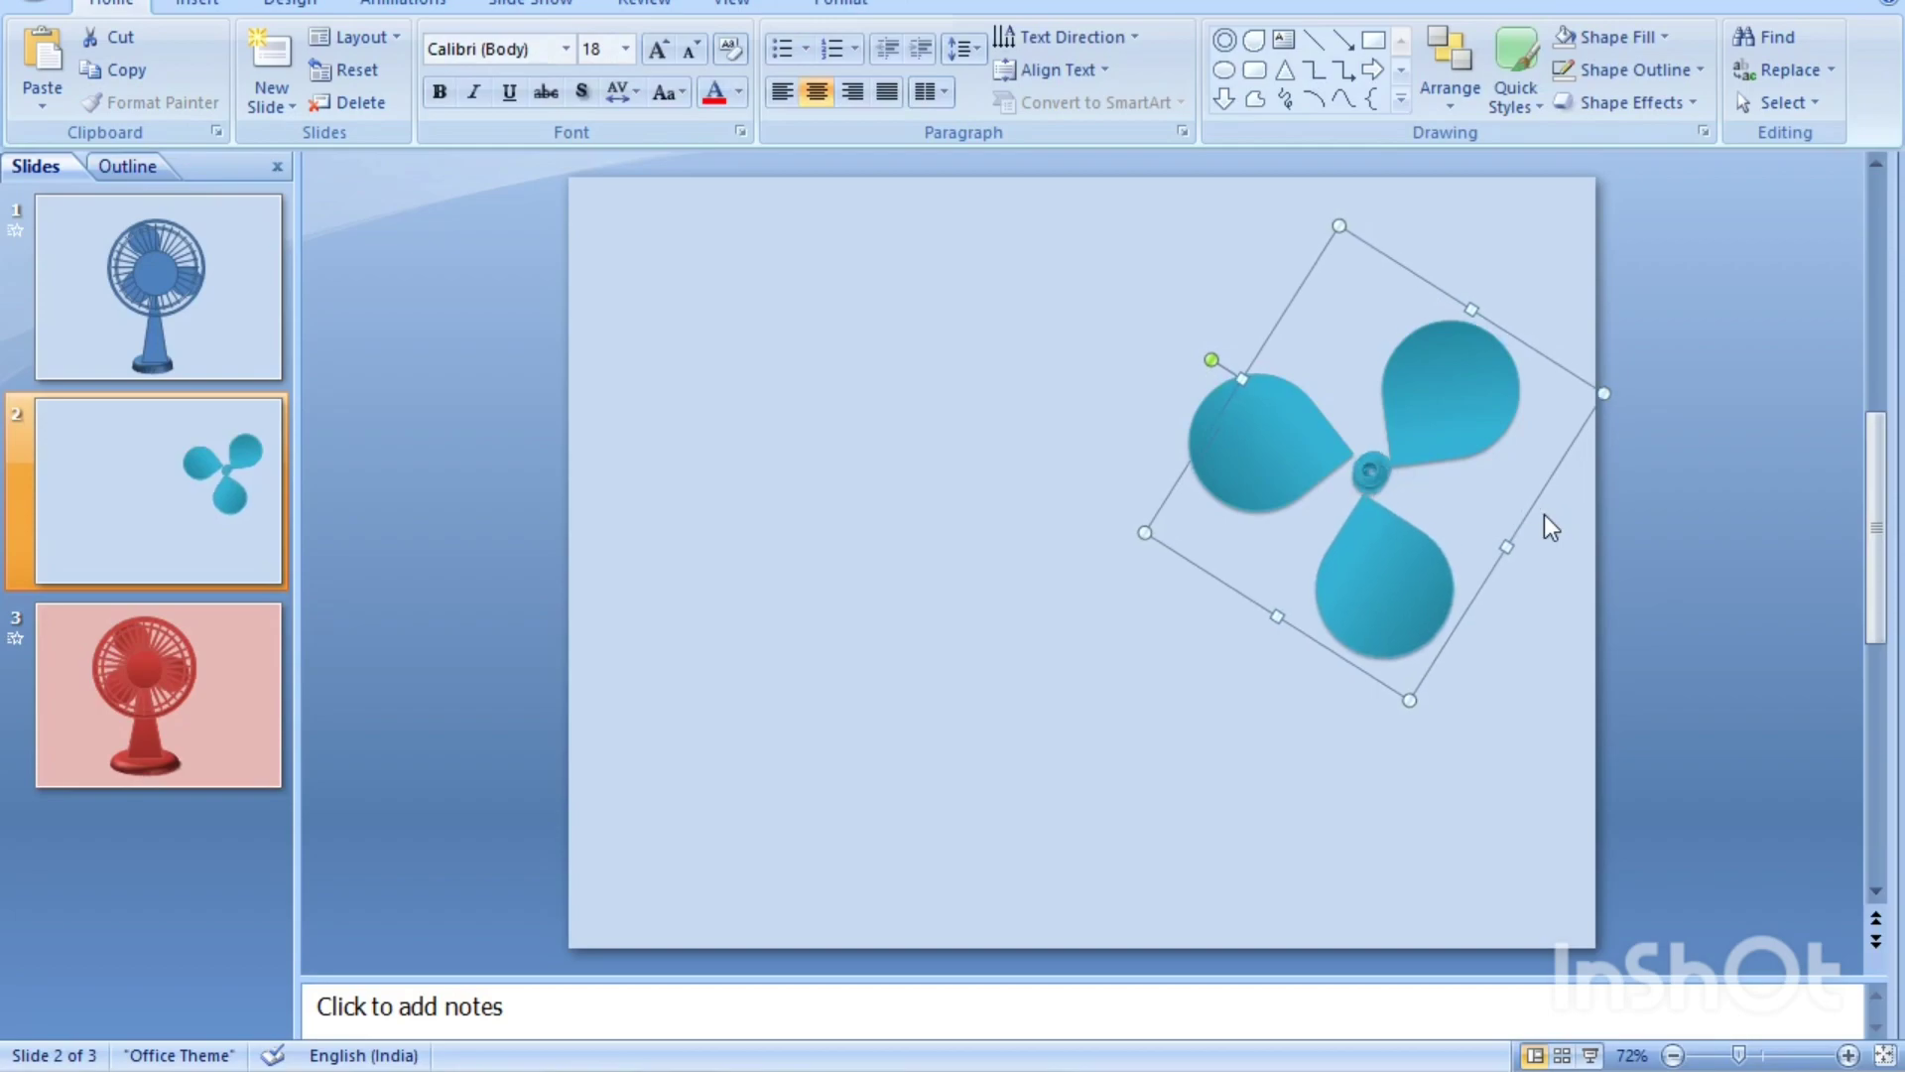
- Add a custom Spin animation to the upper-right blade's group and nudge the group into line with the hub
{"action": "left_click_drag", "start_coordinate": [1050, 204], "coordinate": [1552, 694]}
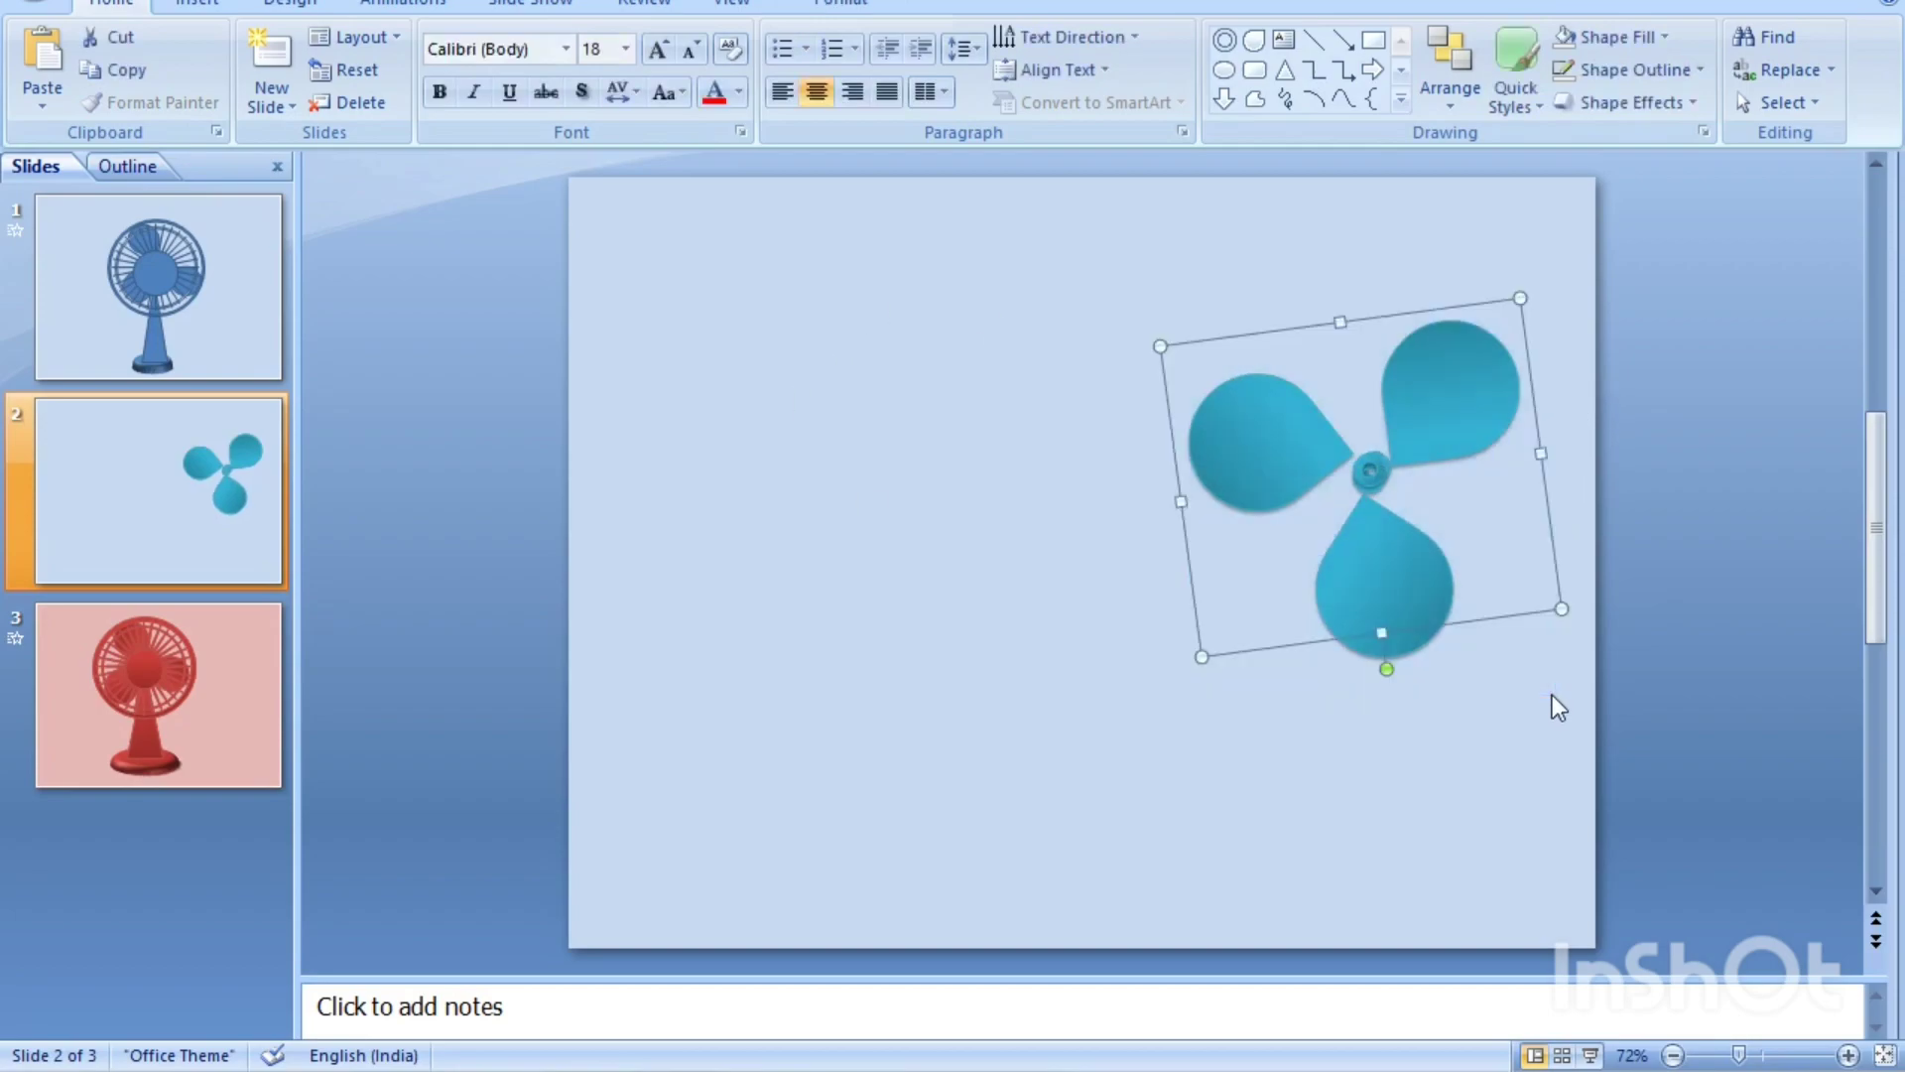
{"action": "left_click", "coordinate": [395, 5]}
{"action": "left_click", "coordinate": [188, 91]}
{"action": "left_click_drag", "start_coordinate": [694, 226], "coordinate": [1401, 737]}
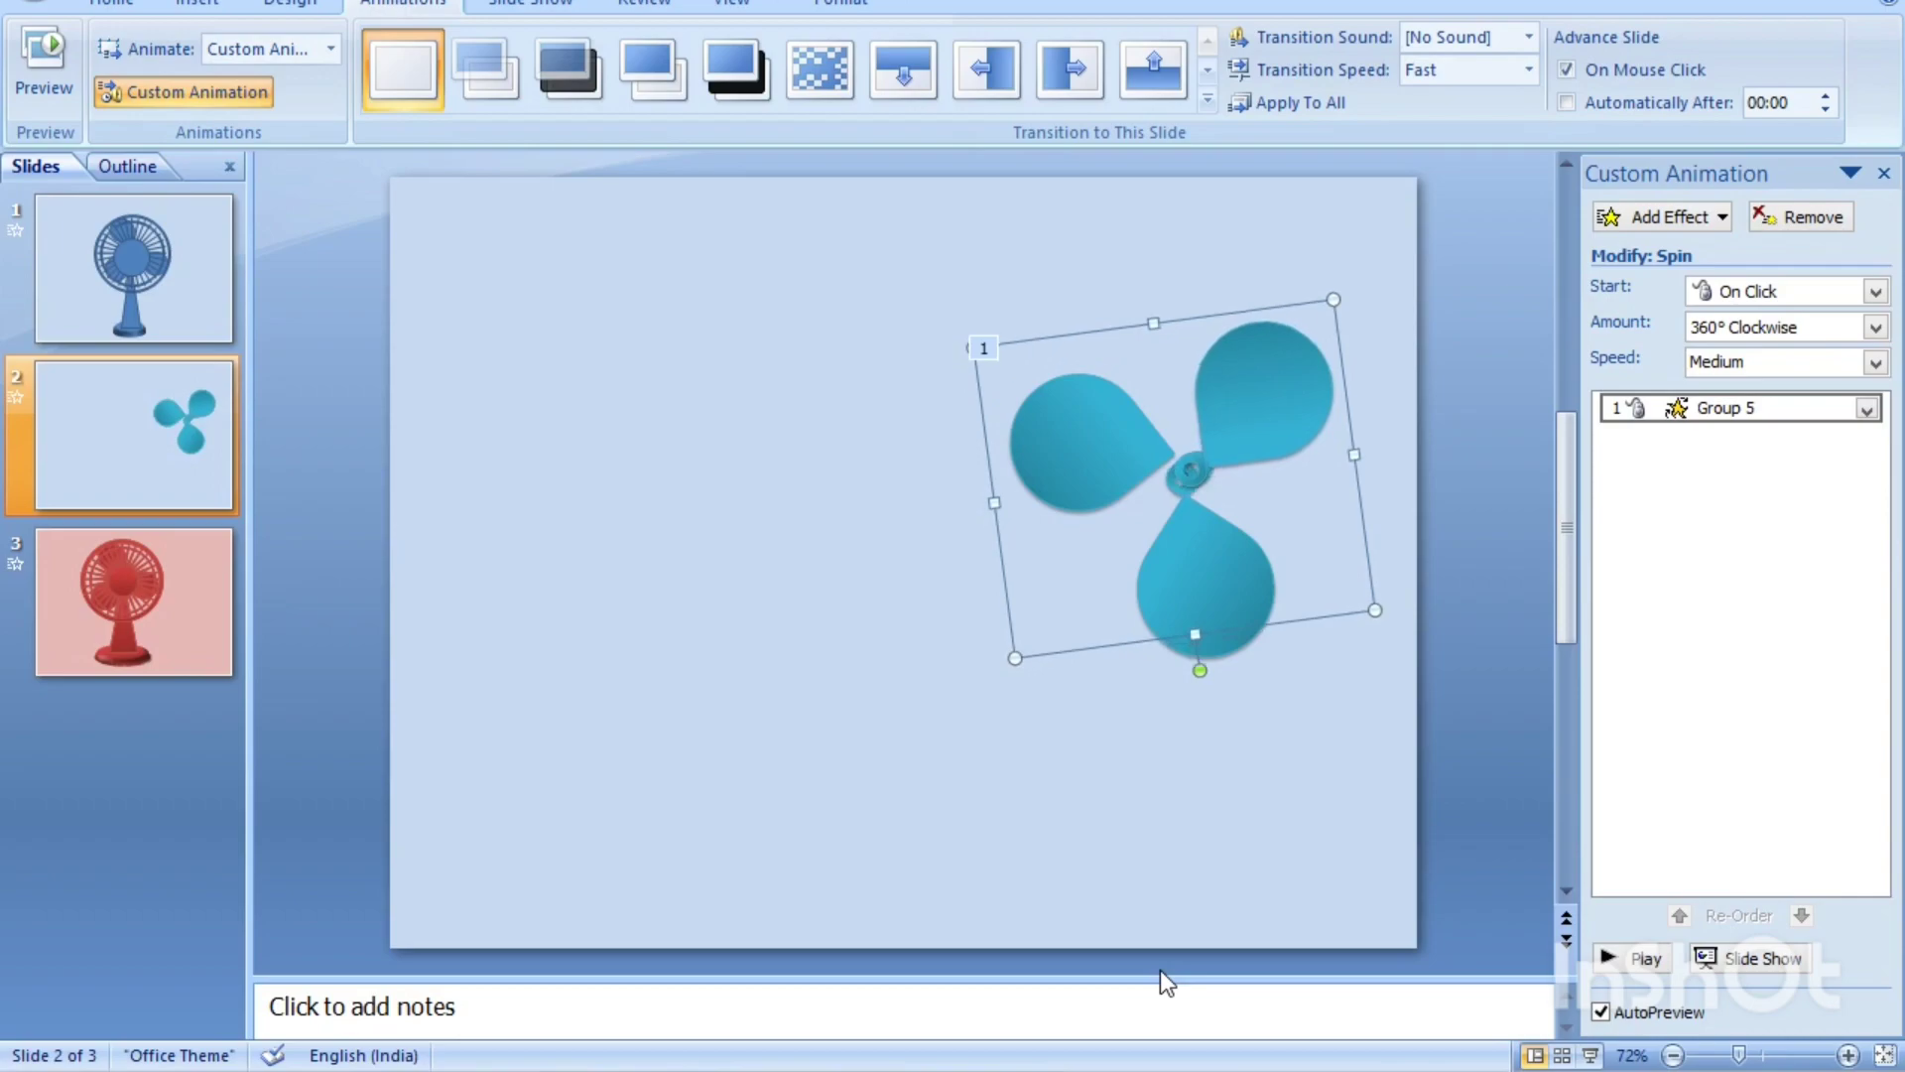
{"action": "left_click", "coordinate": [1186, 741]}
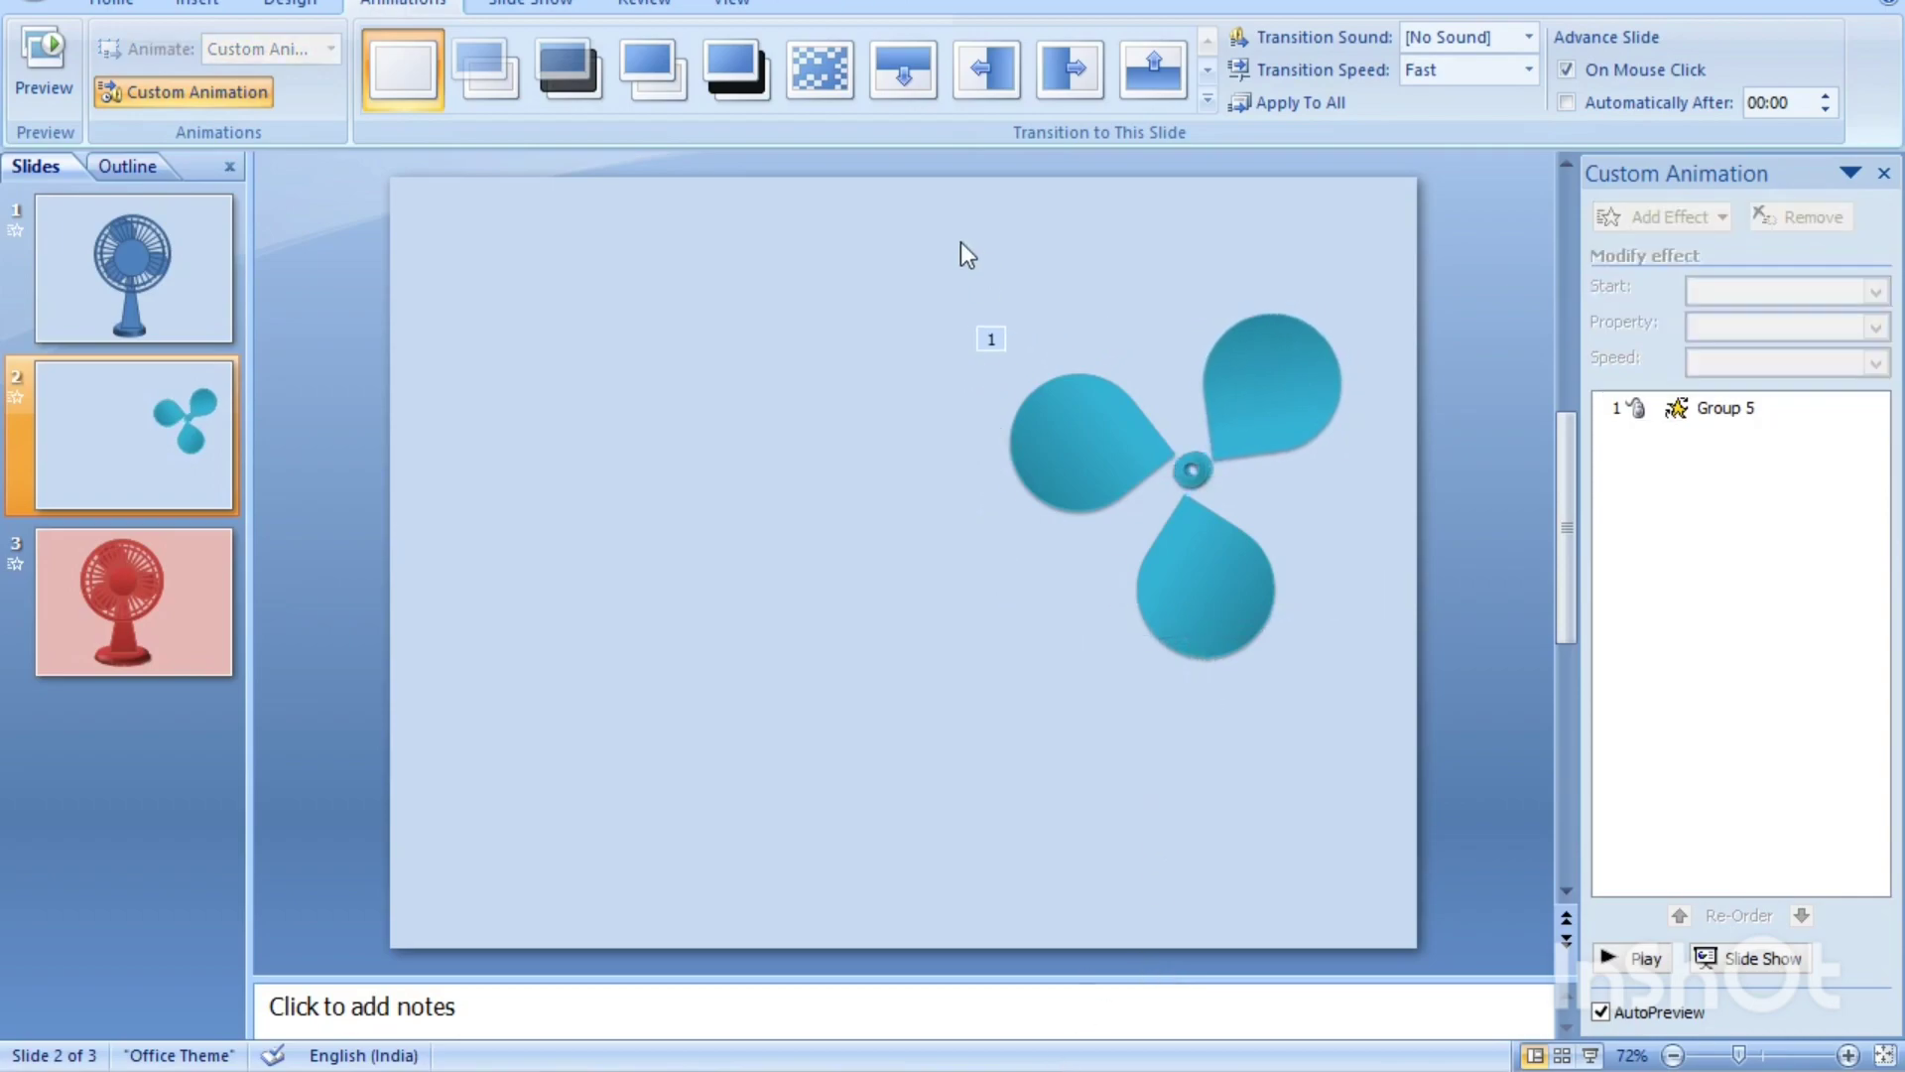
- Group the three blades into one object and give it a Spin emphasis effect
{"action": "key", "text": "Tab"}
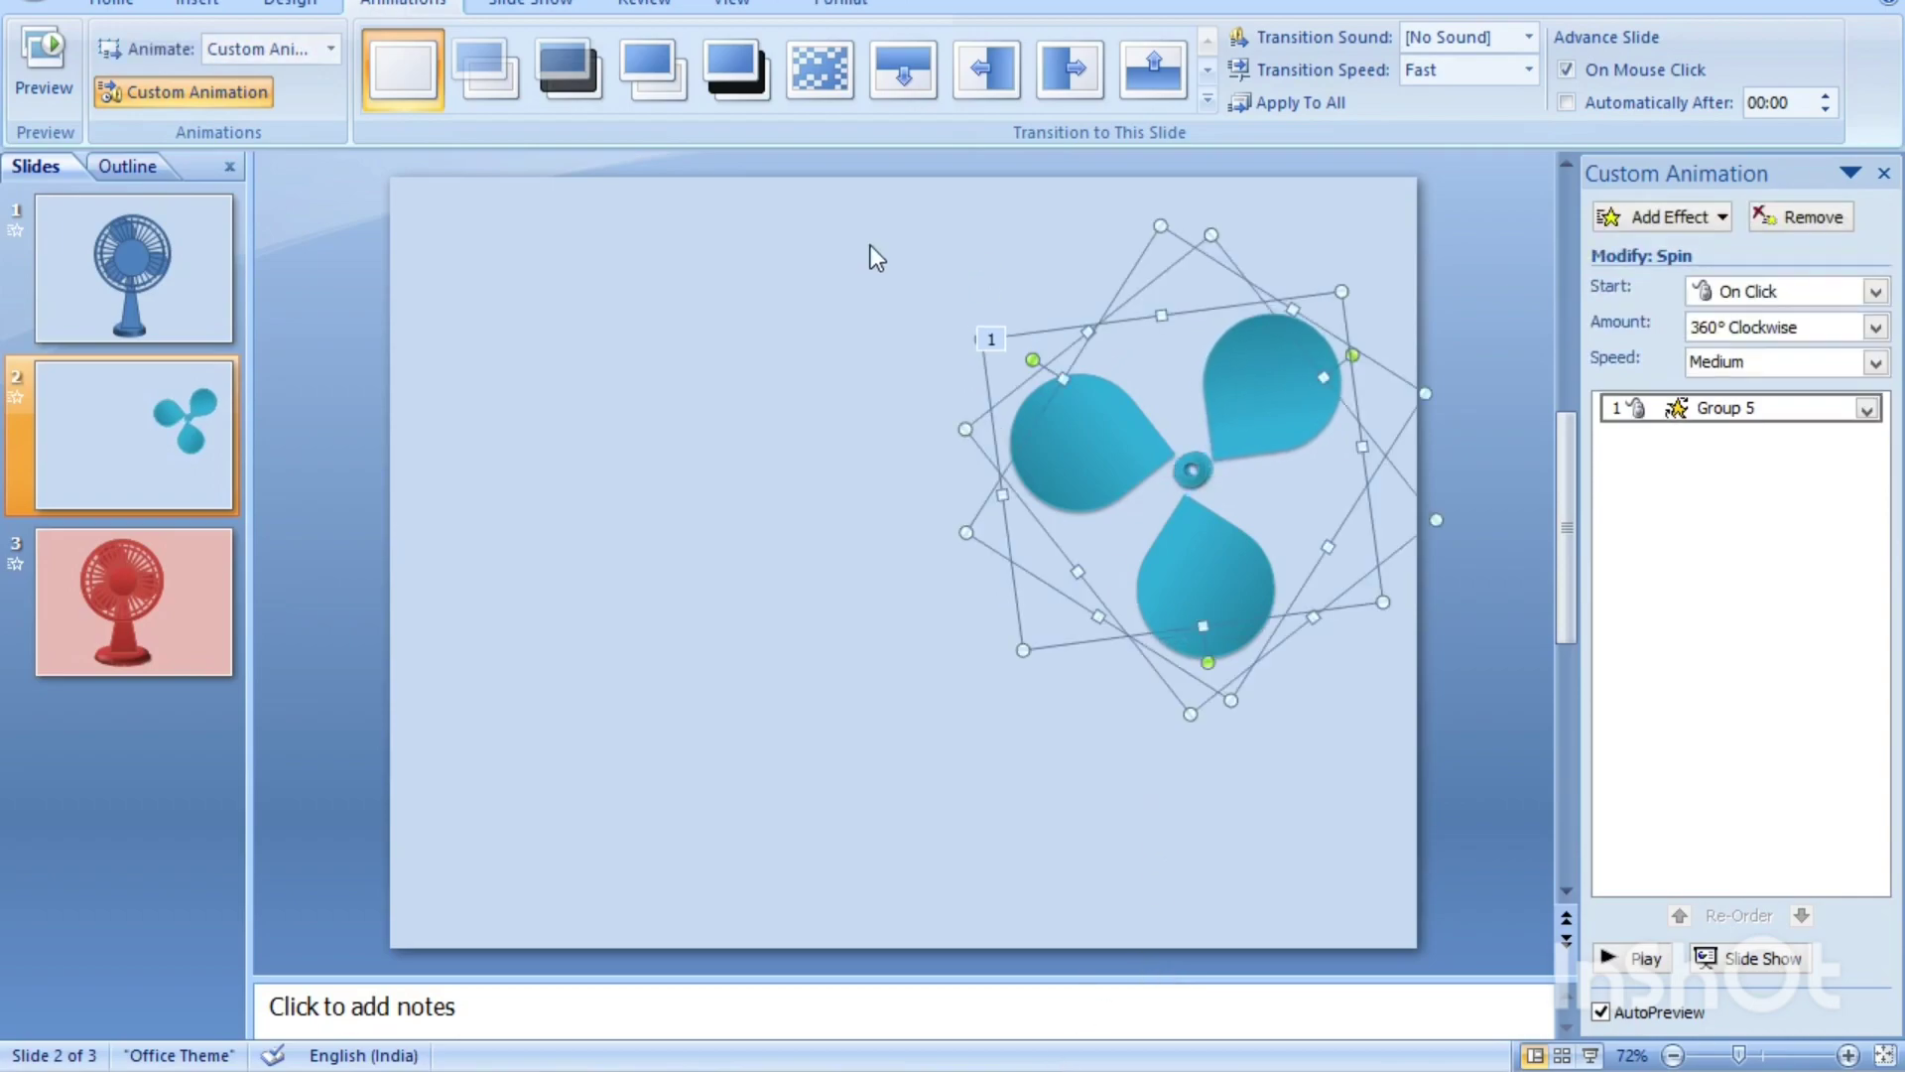
{"action": "key", "text": "Delete"}
{"action": "left_click", "coordinate": [1675, 217]}
{"action": "mouse_move", "coordinate": [1654, 288]}
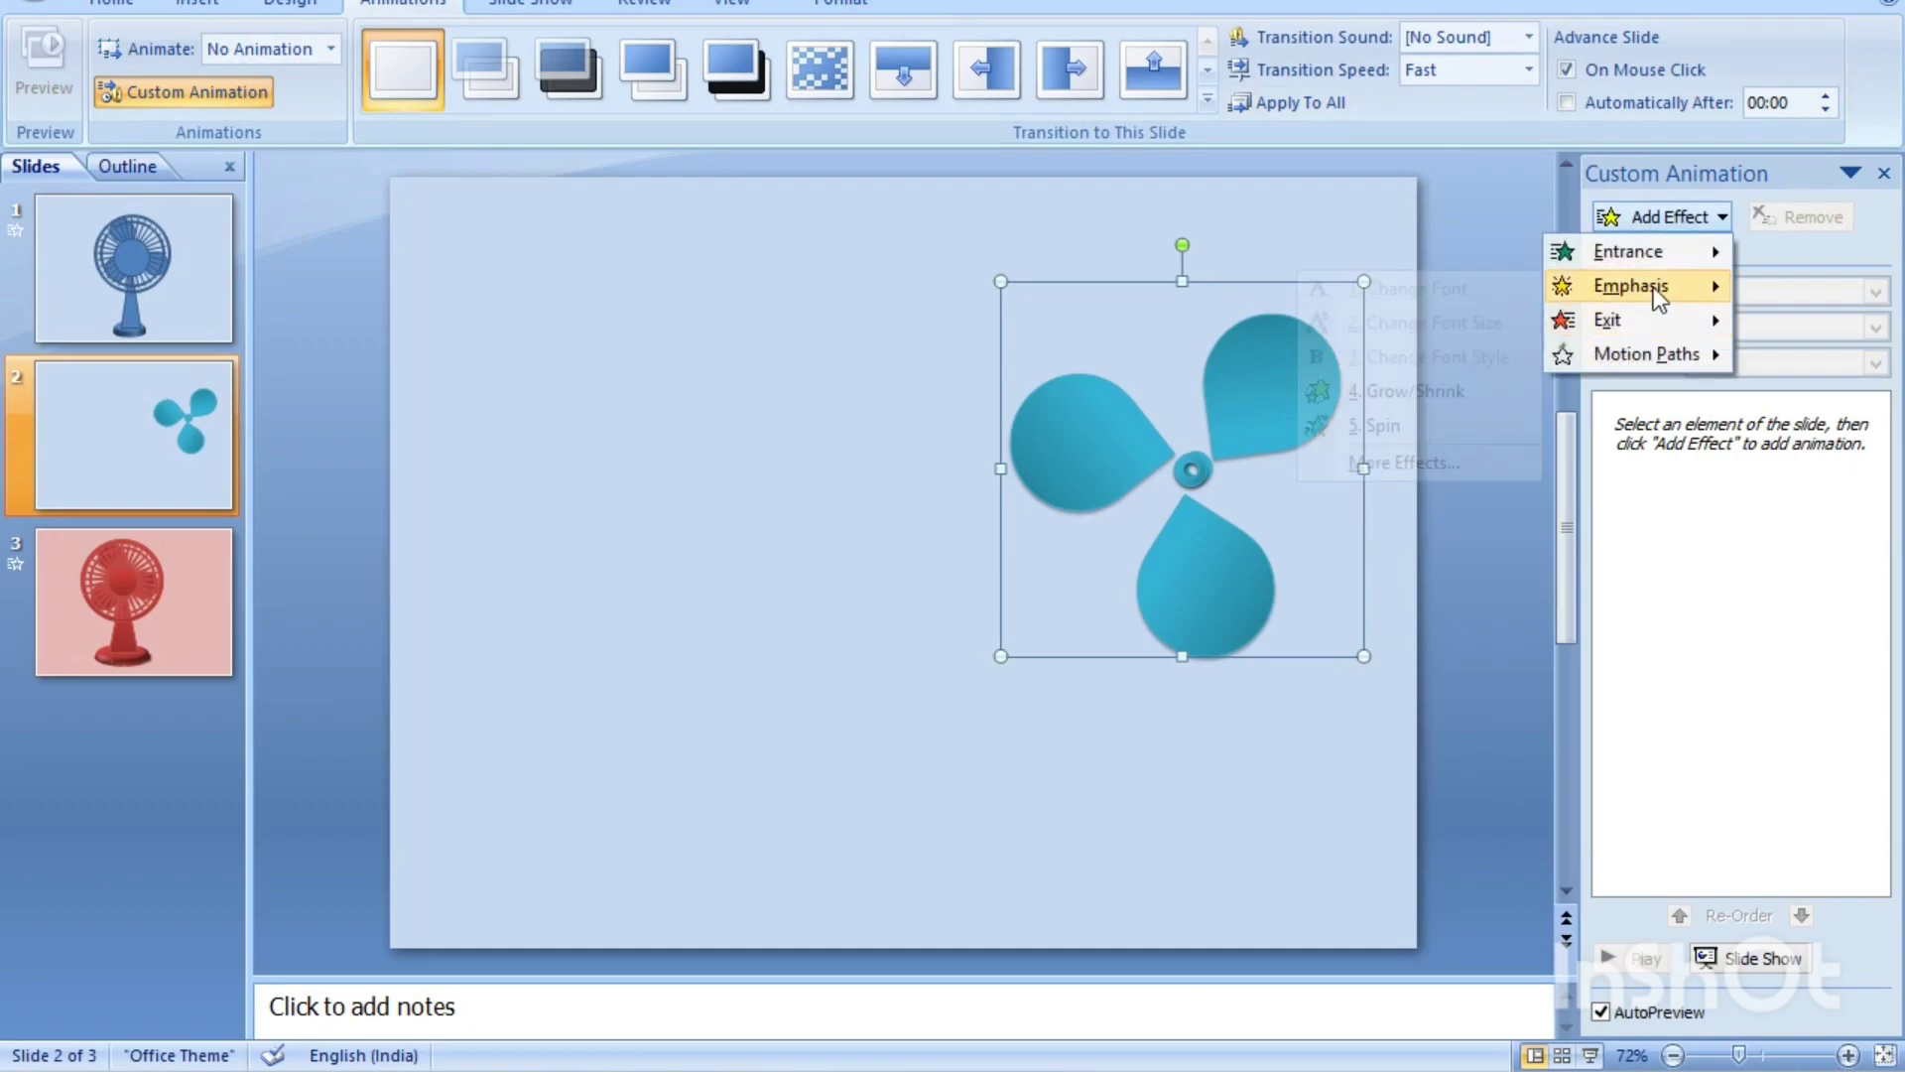
{"action": "left_click", "coordinate": [1444, 422]}
- Make the Spin effect start With Previous and set its timing to repeat
{"action": "left_click", "coordinate": [1867, 410]}
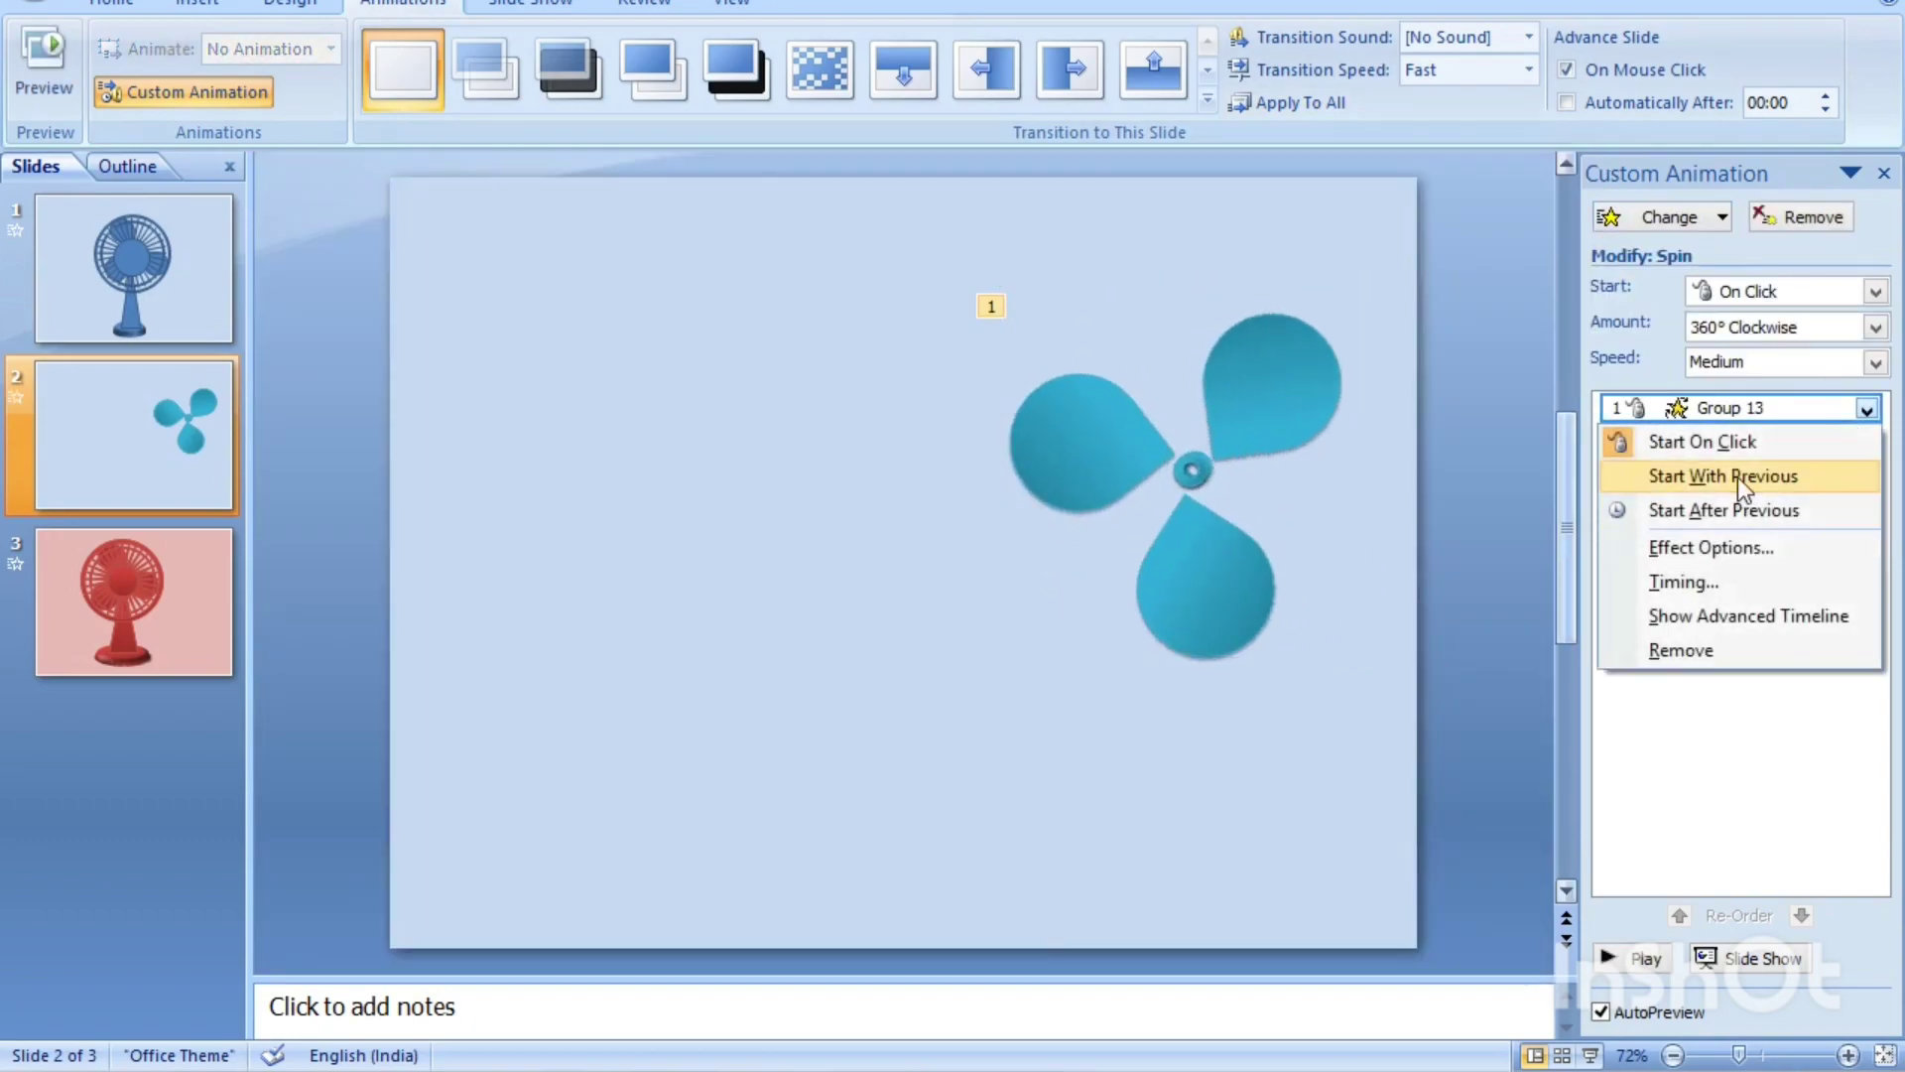
{"action": "left_click", "coordinate": [1726, 478]}
{"action": "left_click", "coordinate": [1867, 410]}
{"action": "left_click", "coordinate": [1707, 577]}
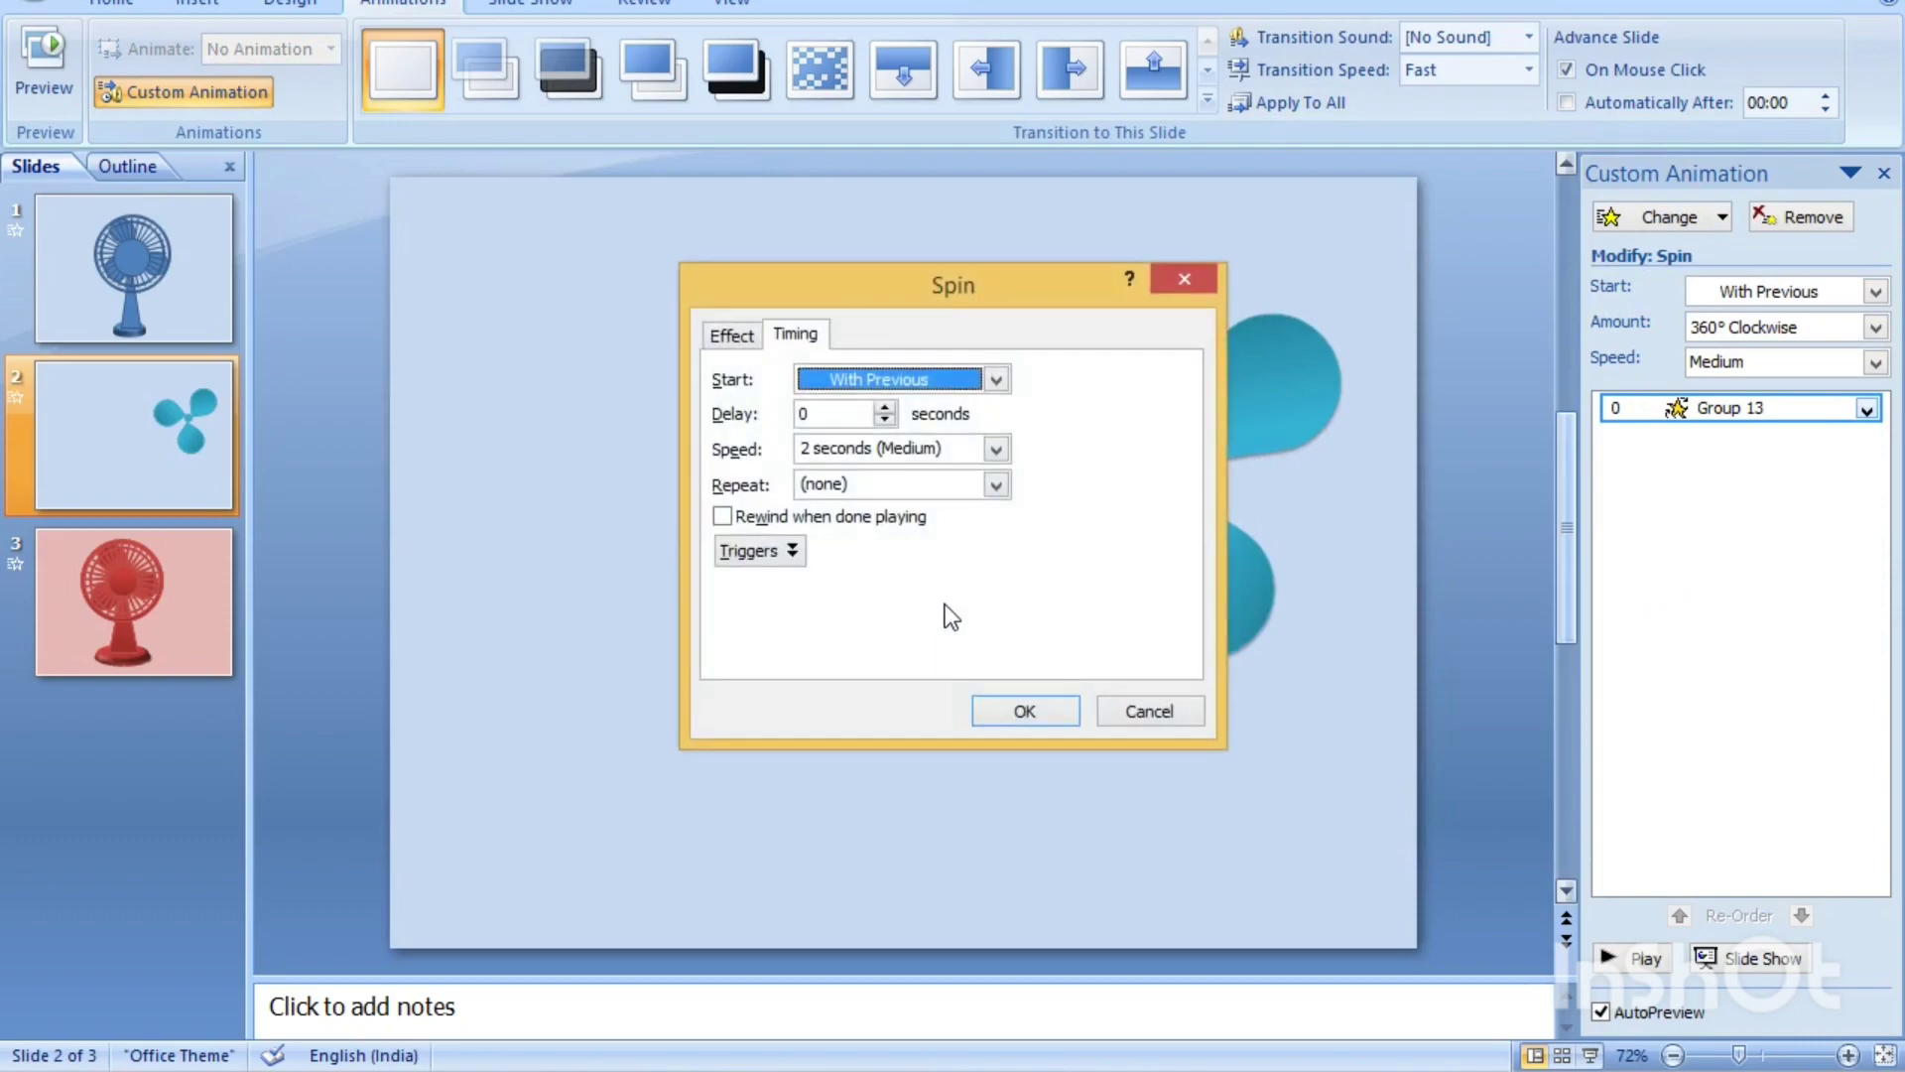
{"action": "left_click", "coordinate": [995, 485]}
{"action": "left_click", "coordinate": [893, 647]}
{"action": "left_click", "coordinate": [1025, 710]}
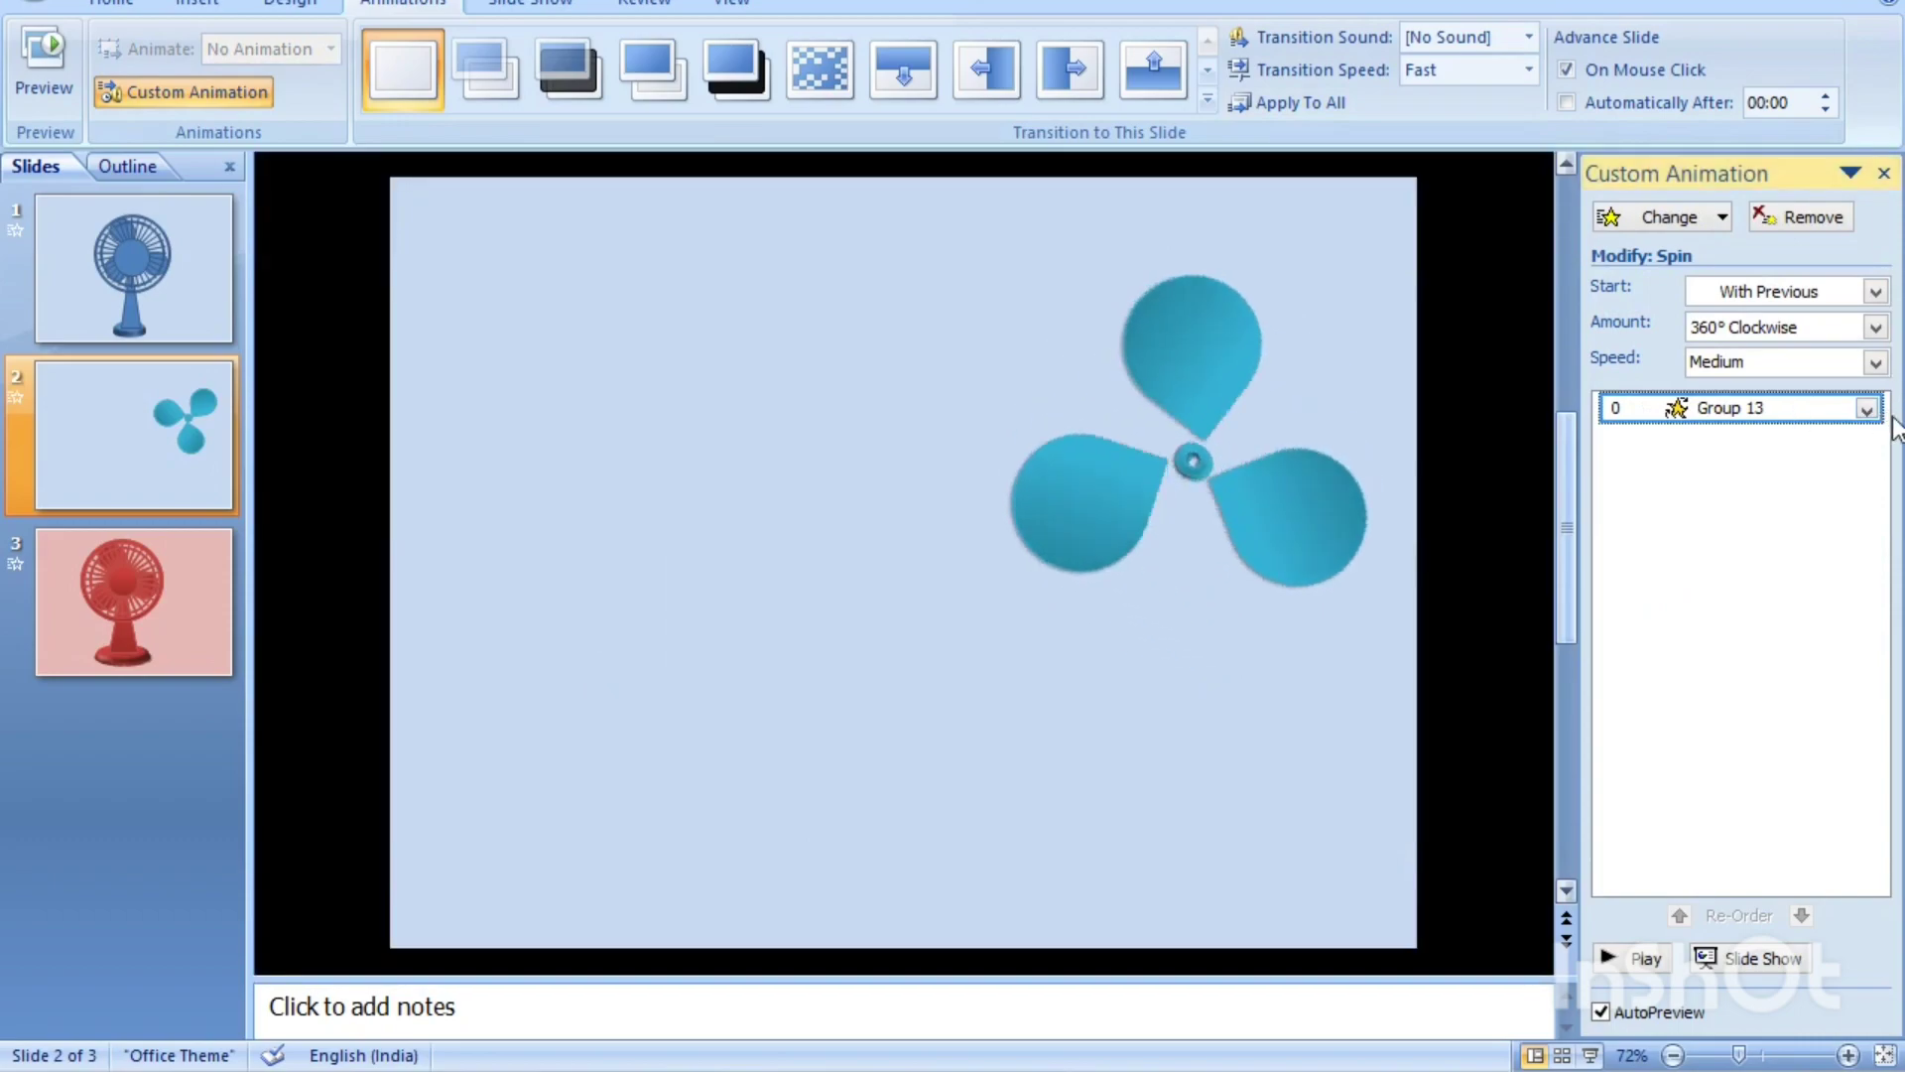
- Set the Spin effect's speed to Very Fast
{"action": "left_click", "coordinate": [1868, 409]}
{"action": "left_click", "coordinate": [1875, 362]}
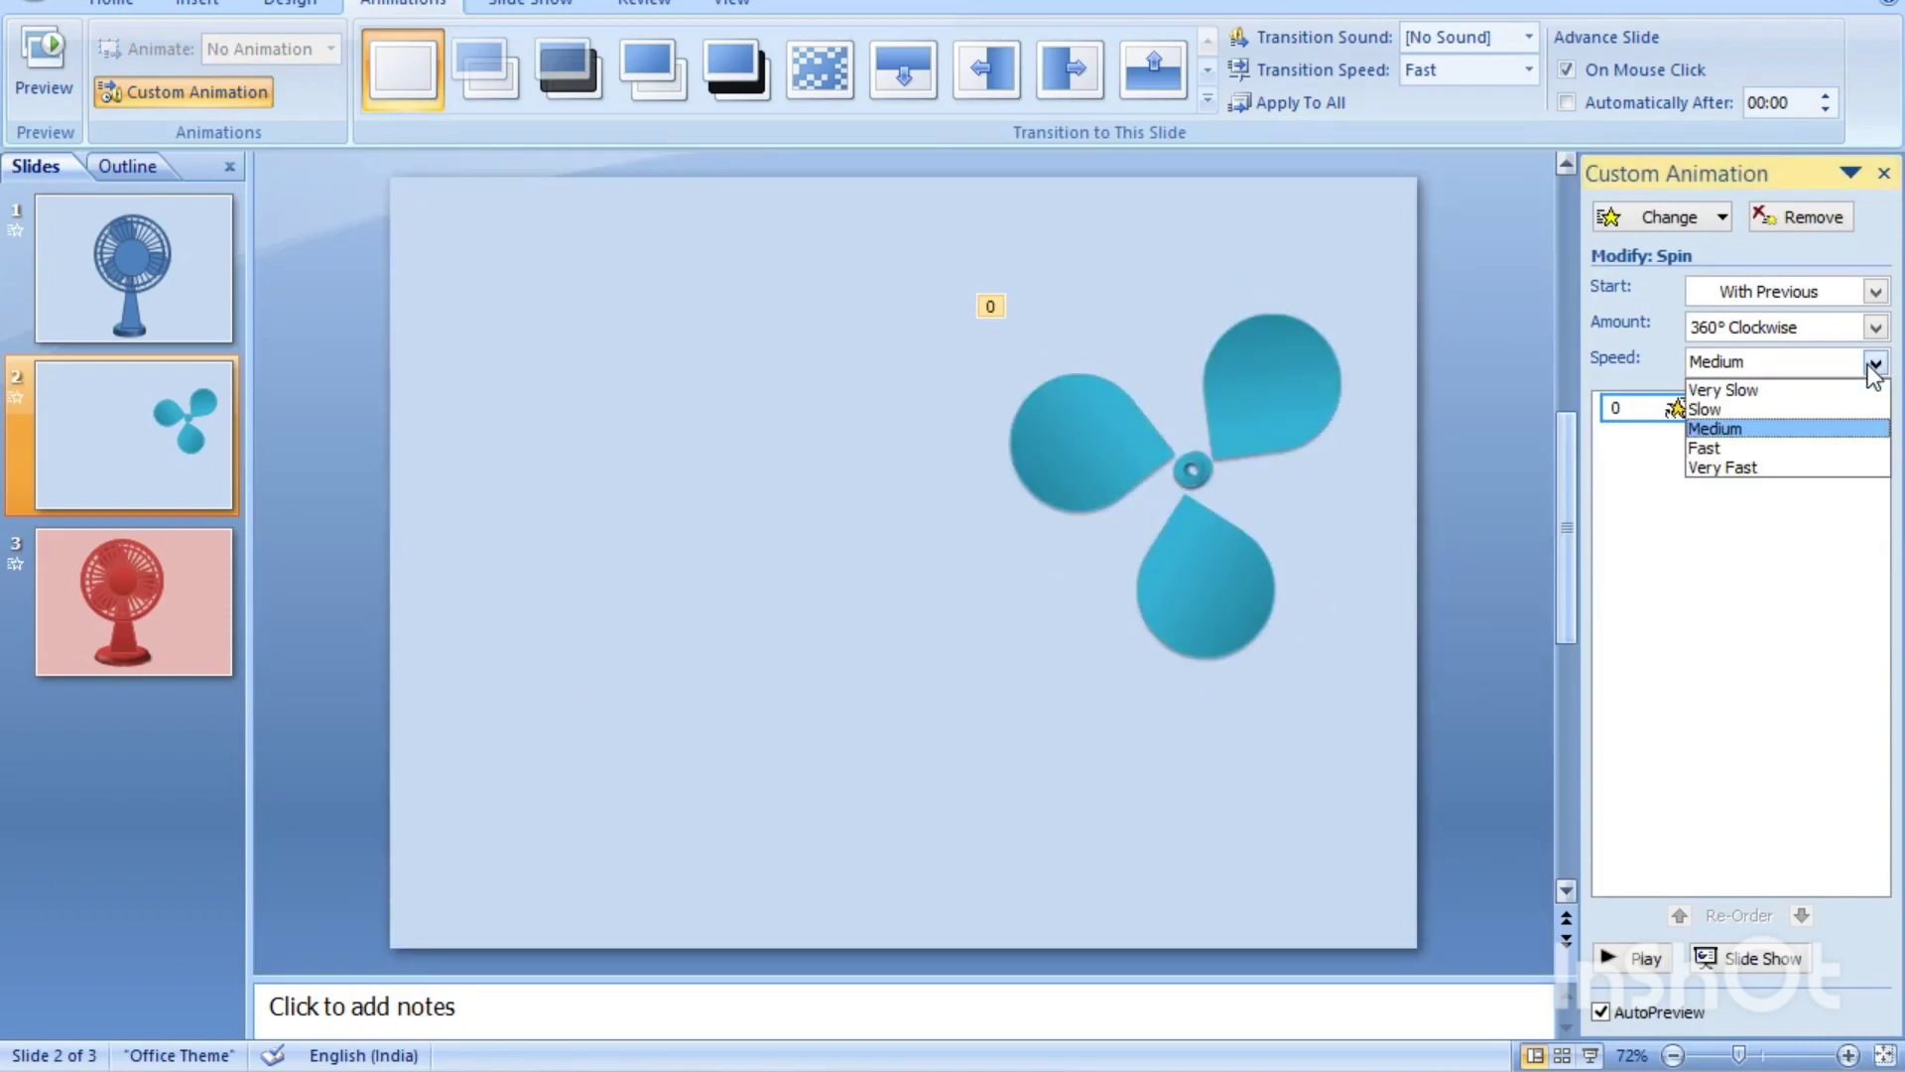
{"action": "left_click", "coordinate": [1727, 471]}
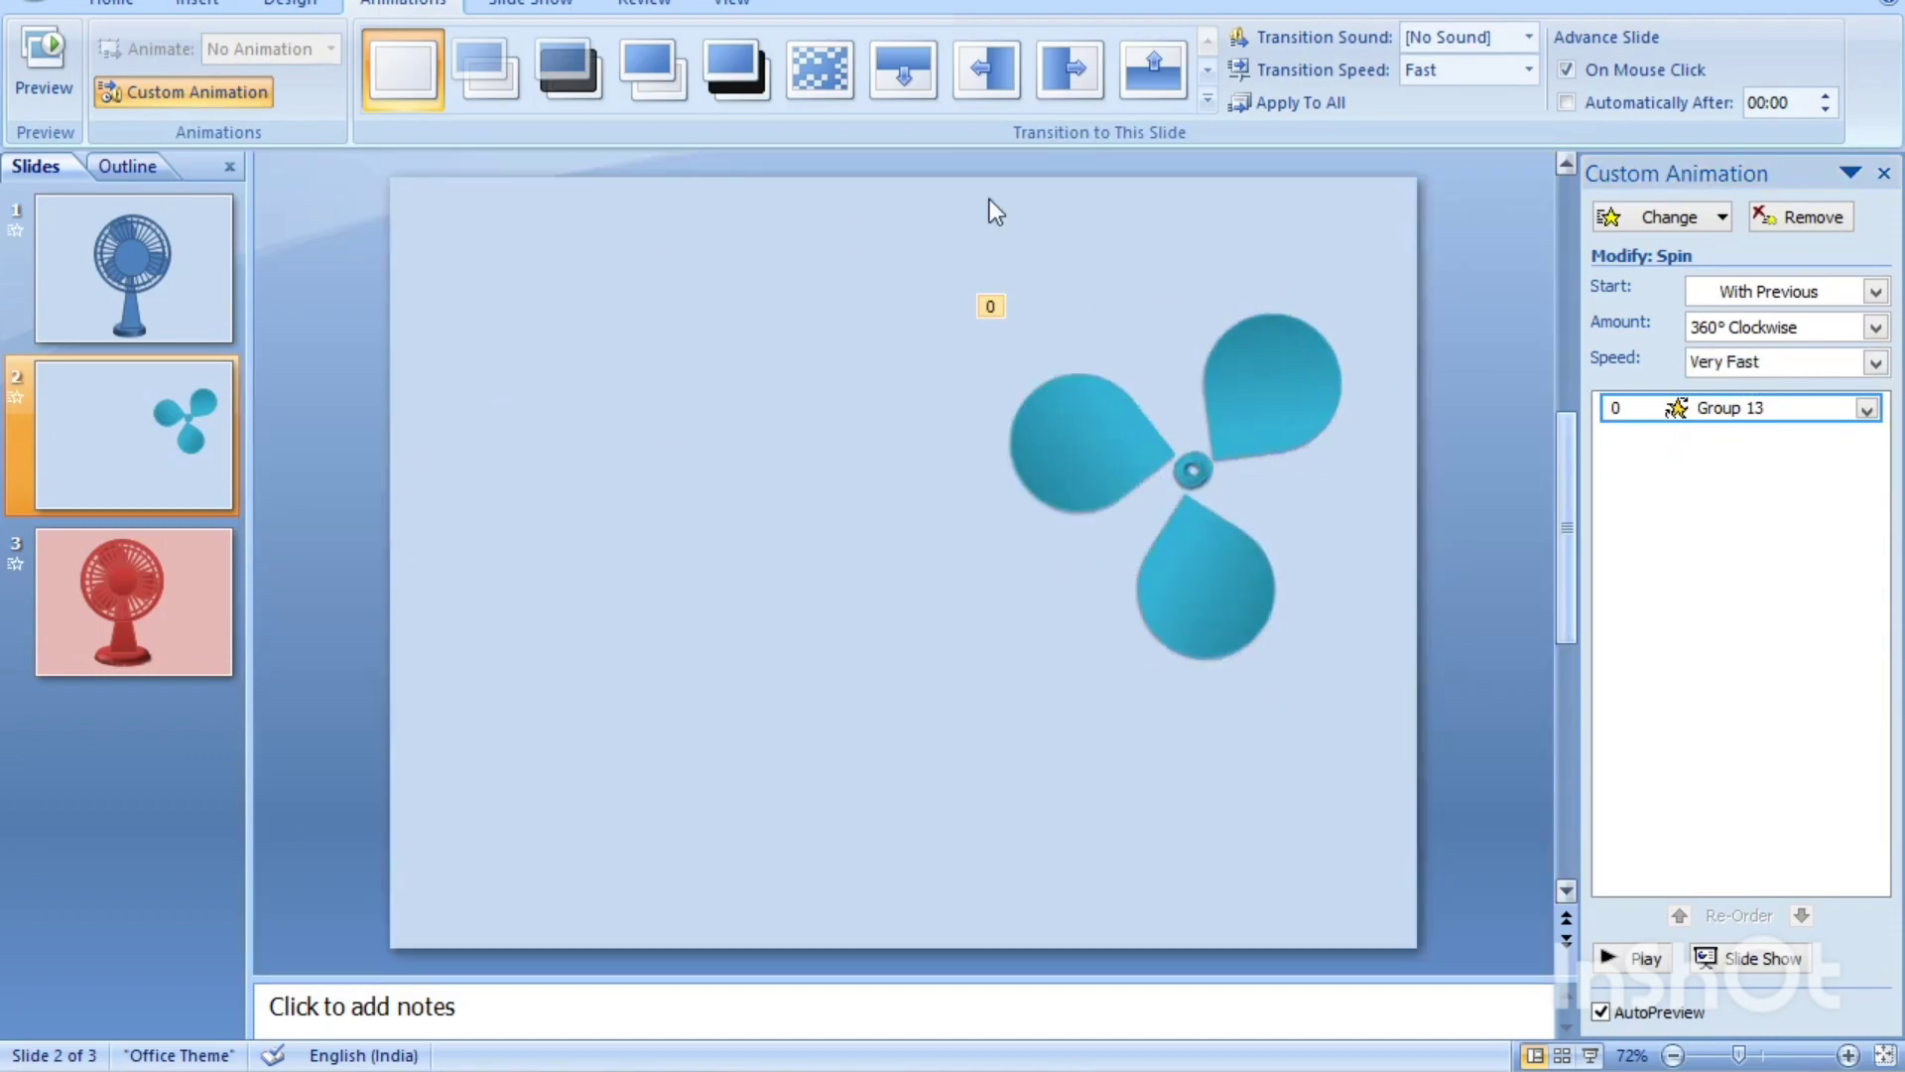
- Draw a donut about 9.72 cm across beside the blades and thin its band to a narrow ring
{"action": "left_click", "coordinate": [193, 8]}
{"action": "left_click", "coordinate": [313, 54]}
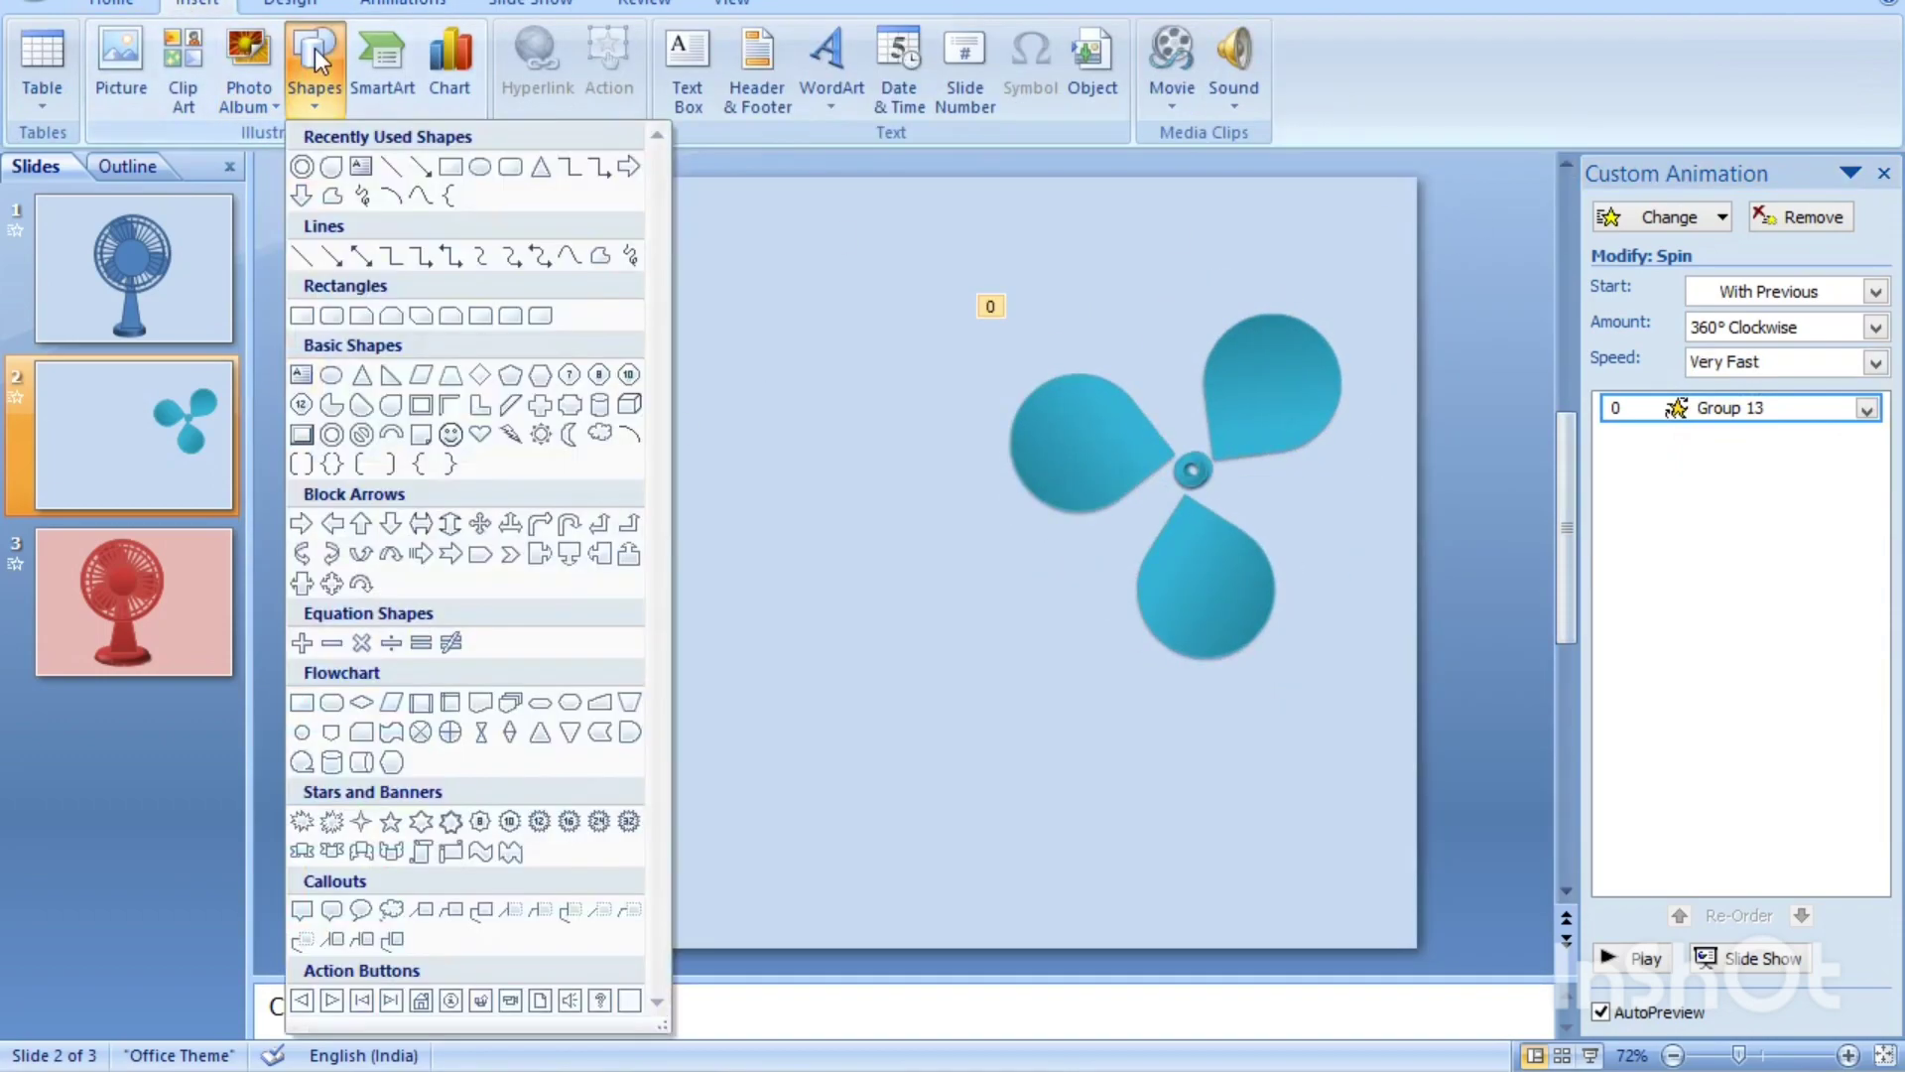
{"action": "left_click", "coordinate": [327, 431]}
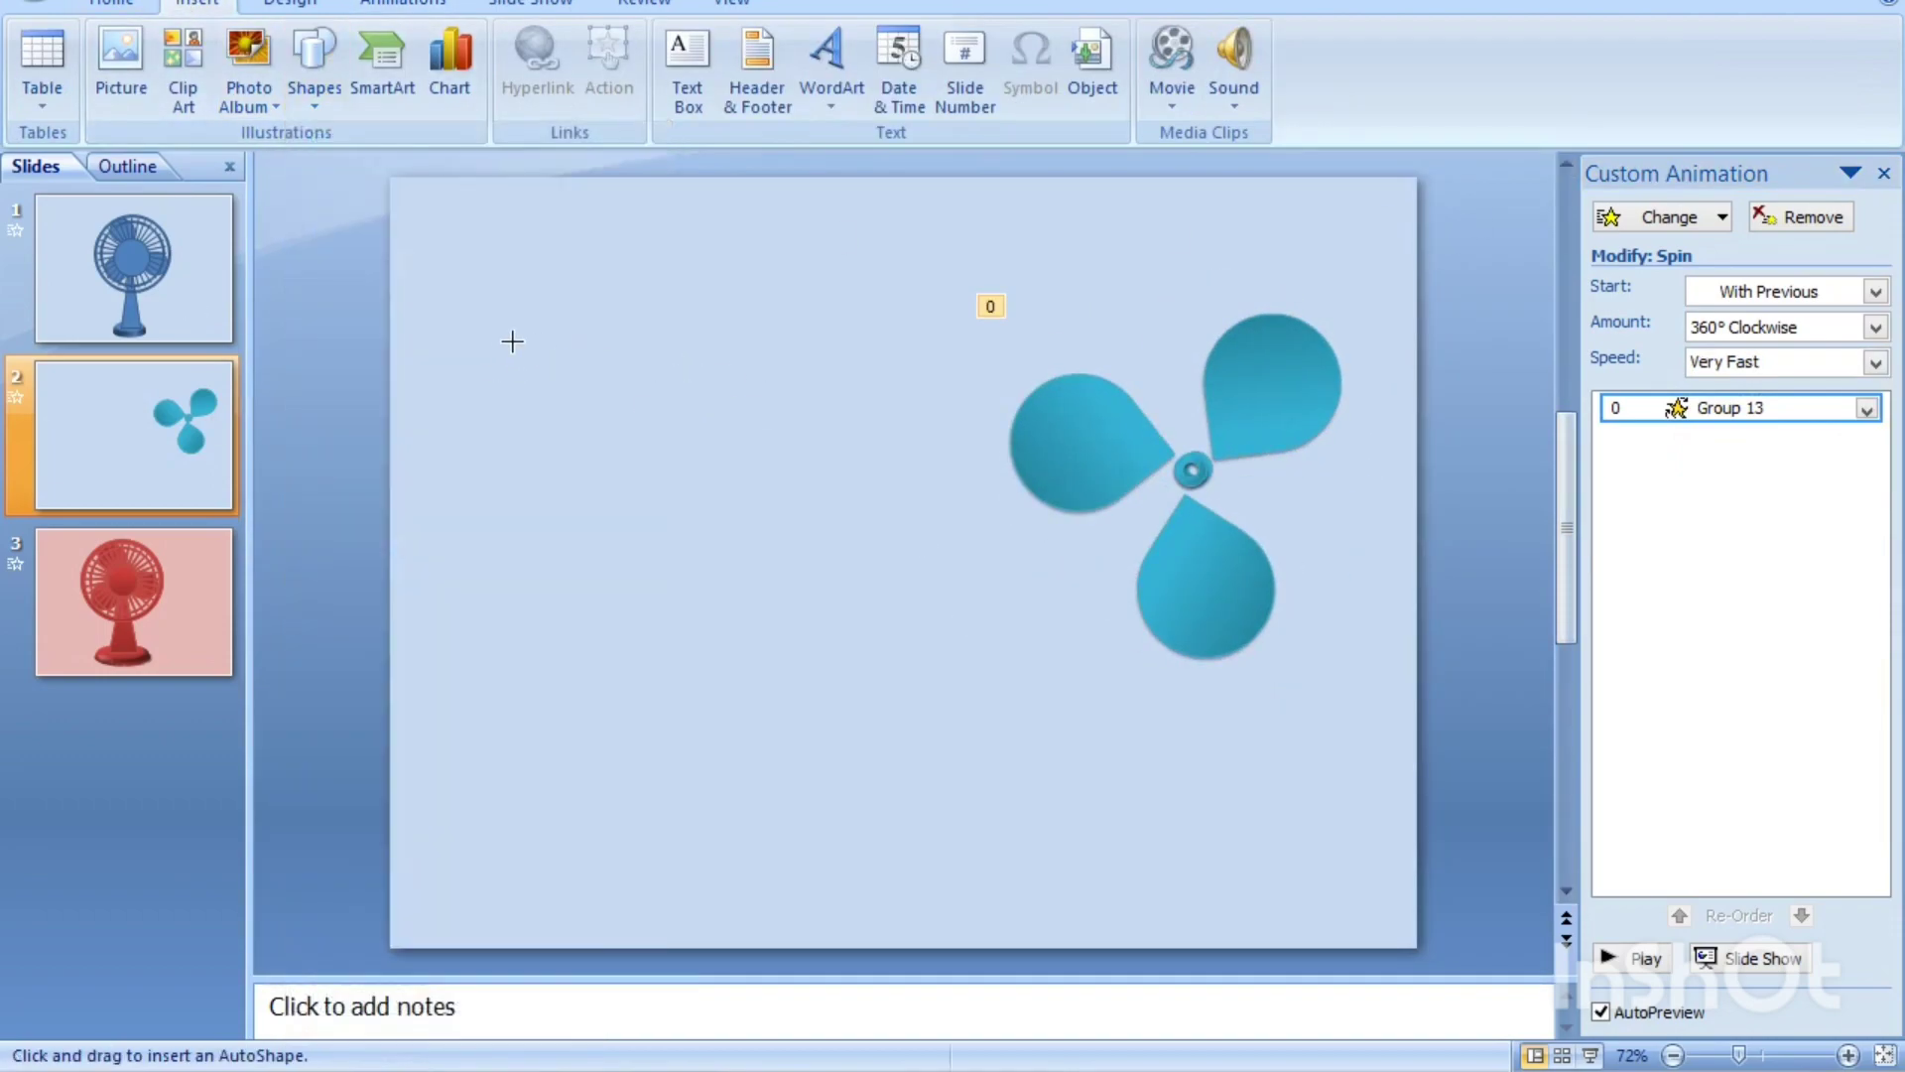
{"action": "left_click_drag", "start_coordinate": [493, 320], "coordinate": [888, 714]}
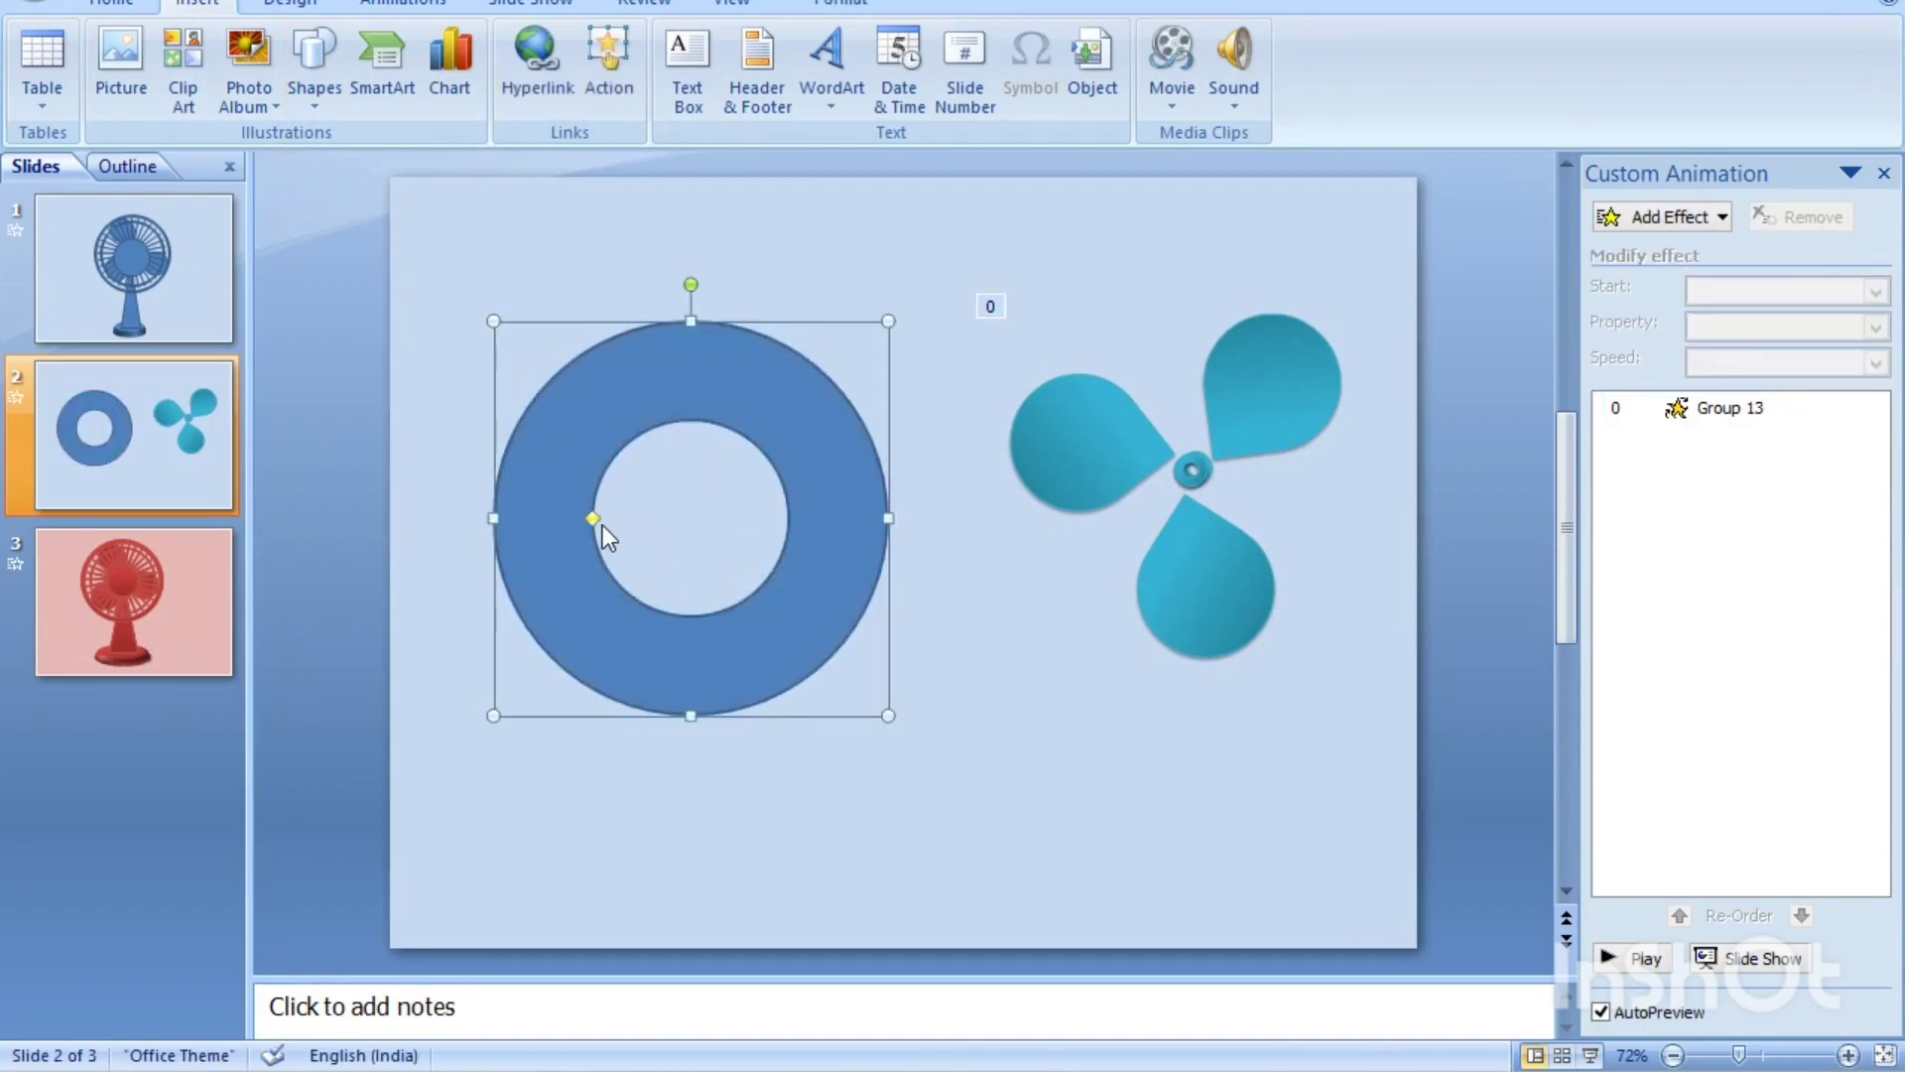
{"action": "left_click_drag", "start_coordinate": [592, 518], "coordinate": [513, 514]}
- Move the ring straight up toward the upper part of the slide
{"action": "key", "text": "Up"}
{"action": "key", "text": "Up"}
{"action": "key", "text": "Up"}
{"action": "key", "text": "Up"}
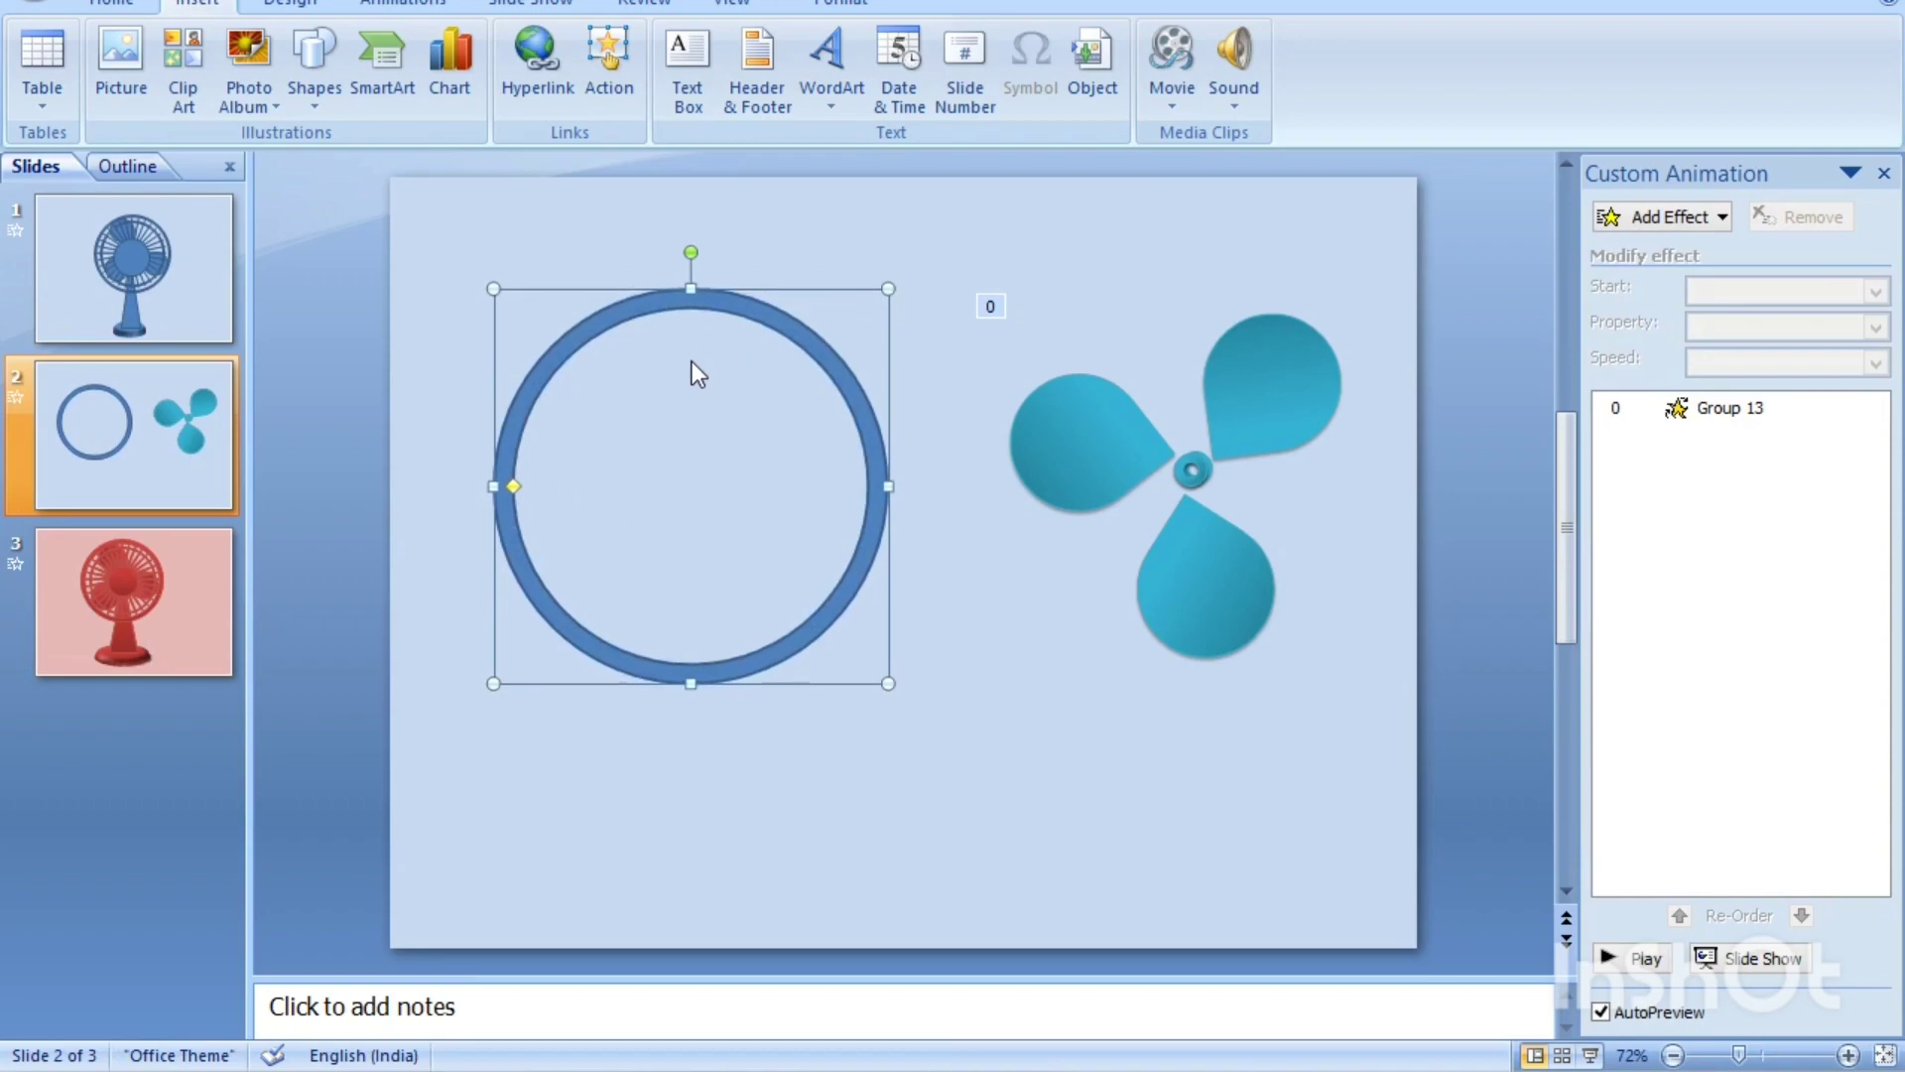
{"action": "key", "text": "Up"}
{"action": "key", "text": "Up"}
{"action": "key", "text": "Up"}
{"action": "key", "text": "Up"}
{"action": "key", "text": "Up"}
{"action": "key", "text": "Up"}
- Apply the teal gradient shape style matching the blades to the ring
{"action": "left_click", "coordinate": [837, 10]}
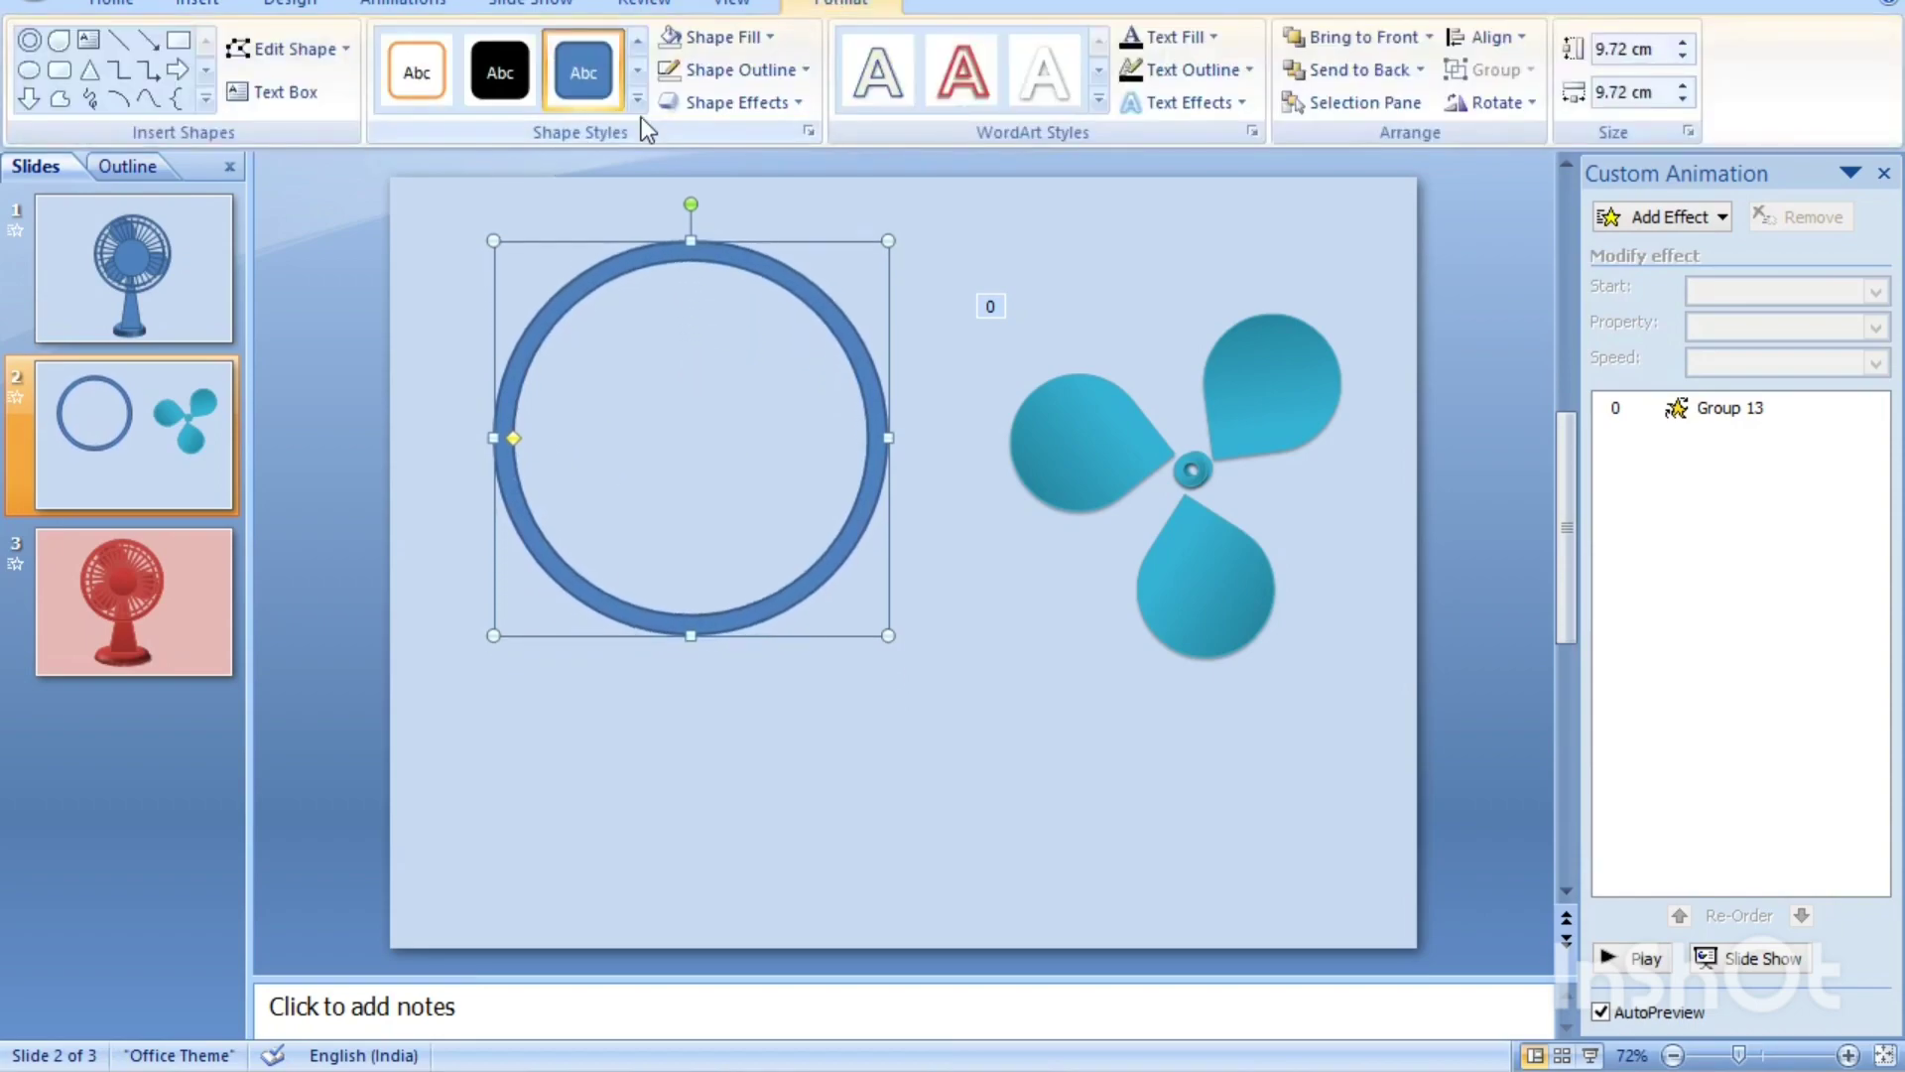
{"action": "left_click", "coordinate": [638, 103]}
{"action": "left_click", "coordinate": [815, 379]}
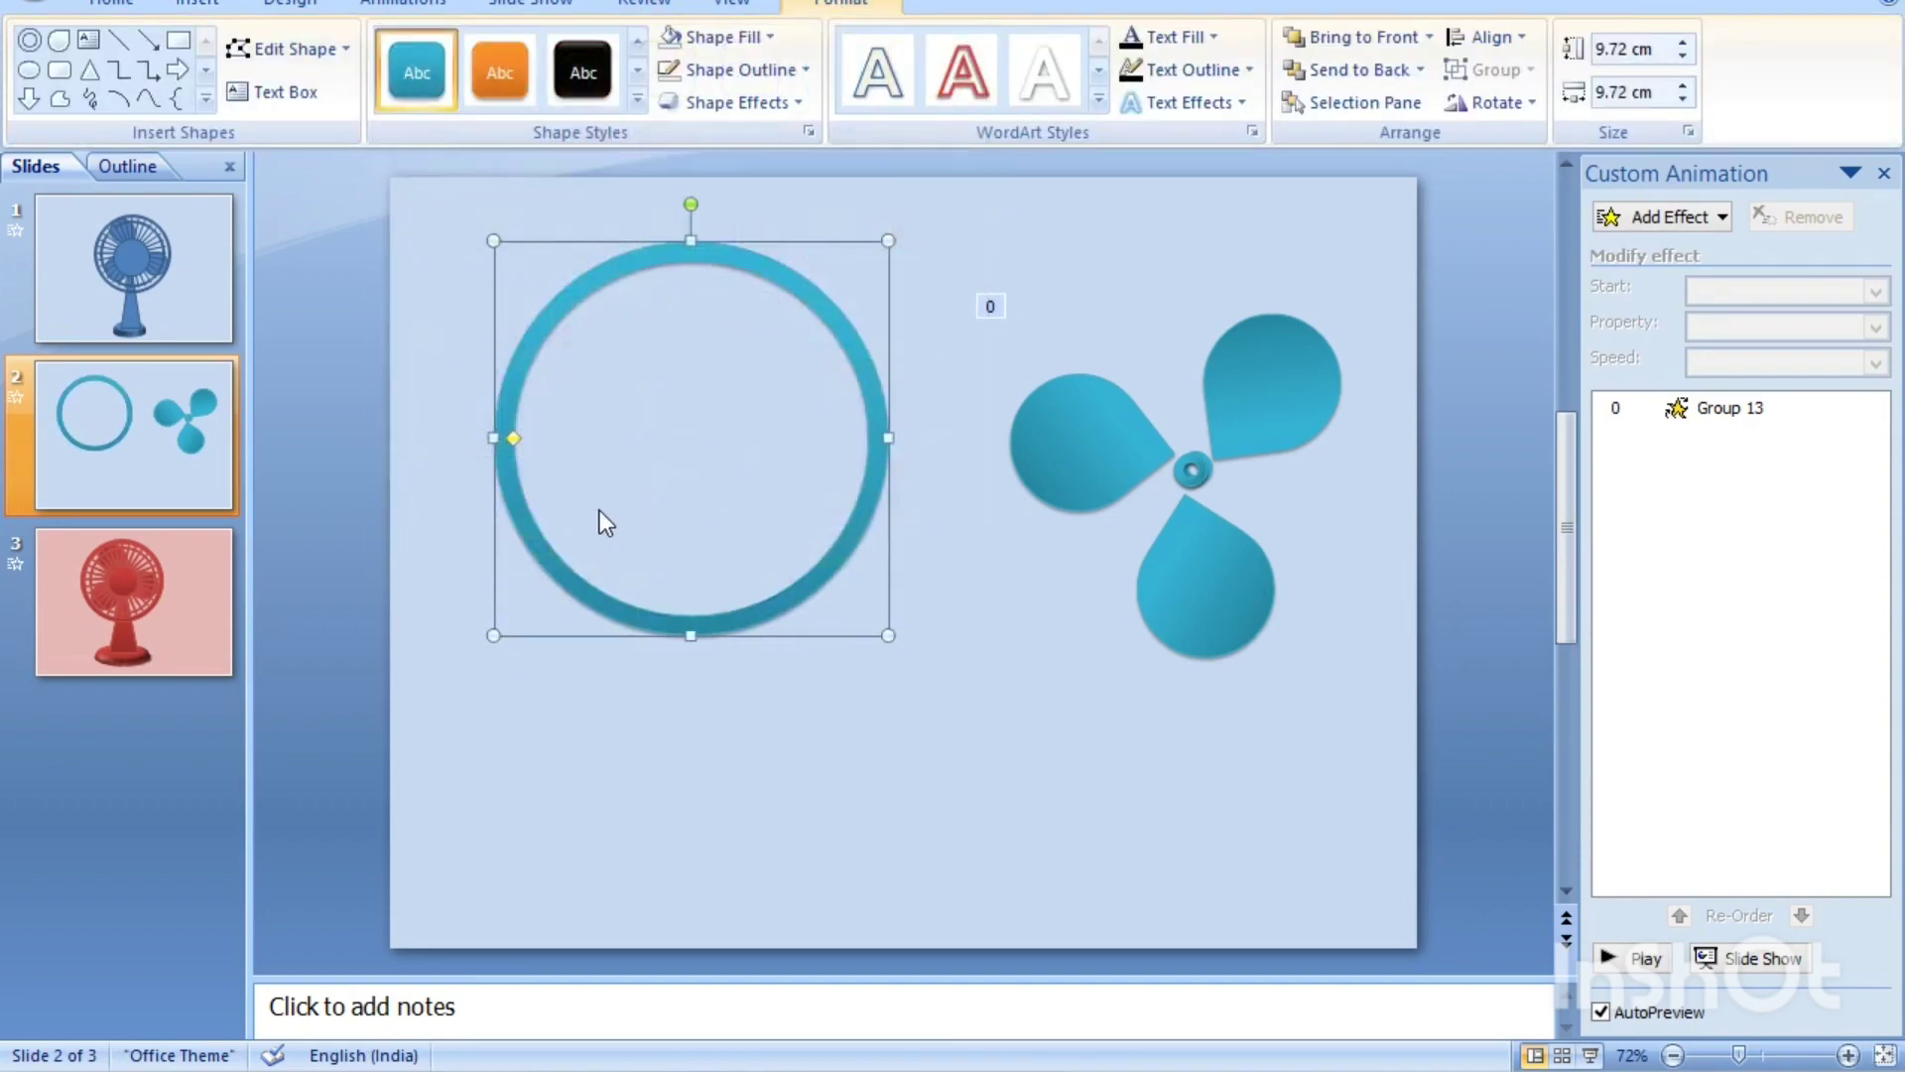
- Place a copy of the ring, about 8.14 cm across, centred inside the first one and make its band thinner
{"action": "left_click_drag", "start_coordinate": [537, 516], "coordinate": [596, 468]}
{"action": "left_click_drag", "start_coordinate": [944, 194], "coordinate": [880, 281]}
{"action": "key", "text": "Left"}
{"action": "key", "text": "Left"}
{"action": "key", "text": "Left"}
{"action": "key", "text": "Up"}
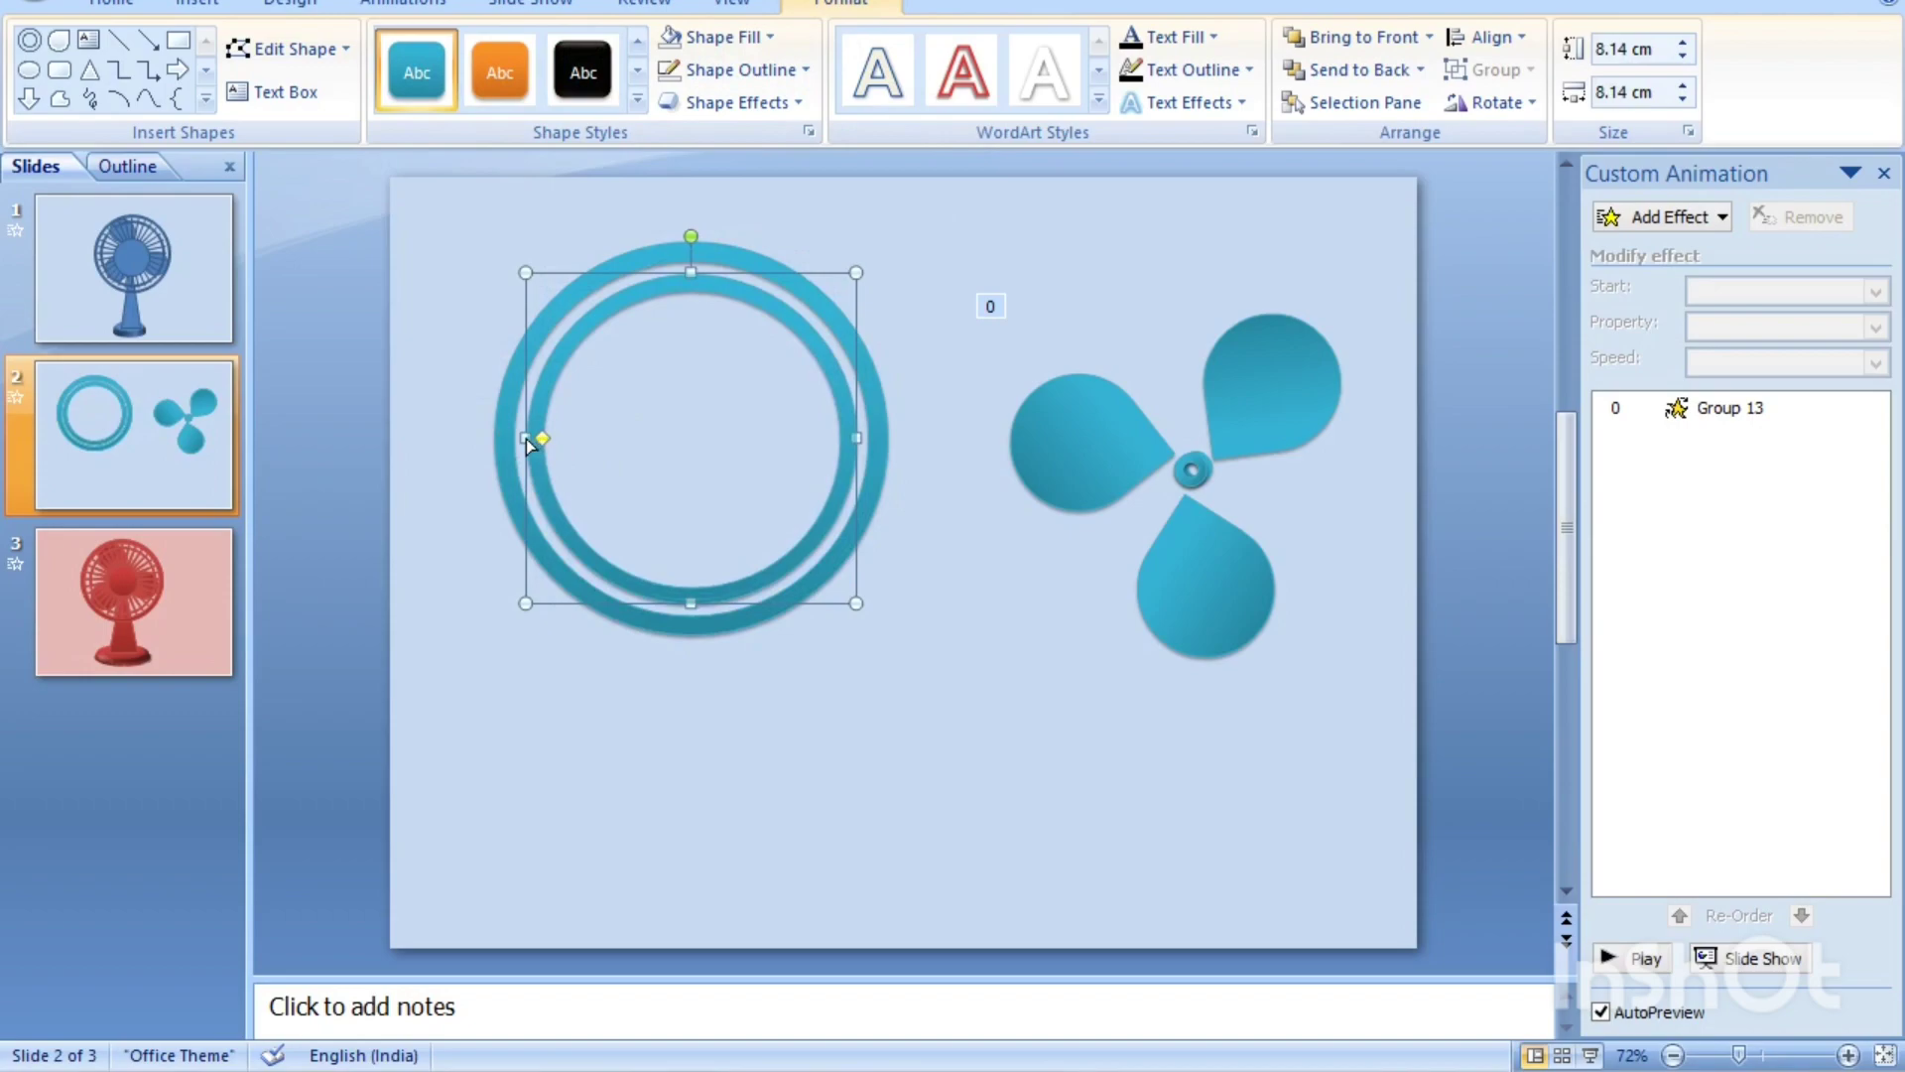
{"action": "left_click_drag", "start_coordinate": [542, 438], "coordinate": [531, 441]}
{"action": "left_click", "coordinate": [914, 224]}
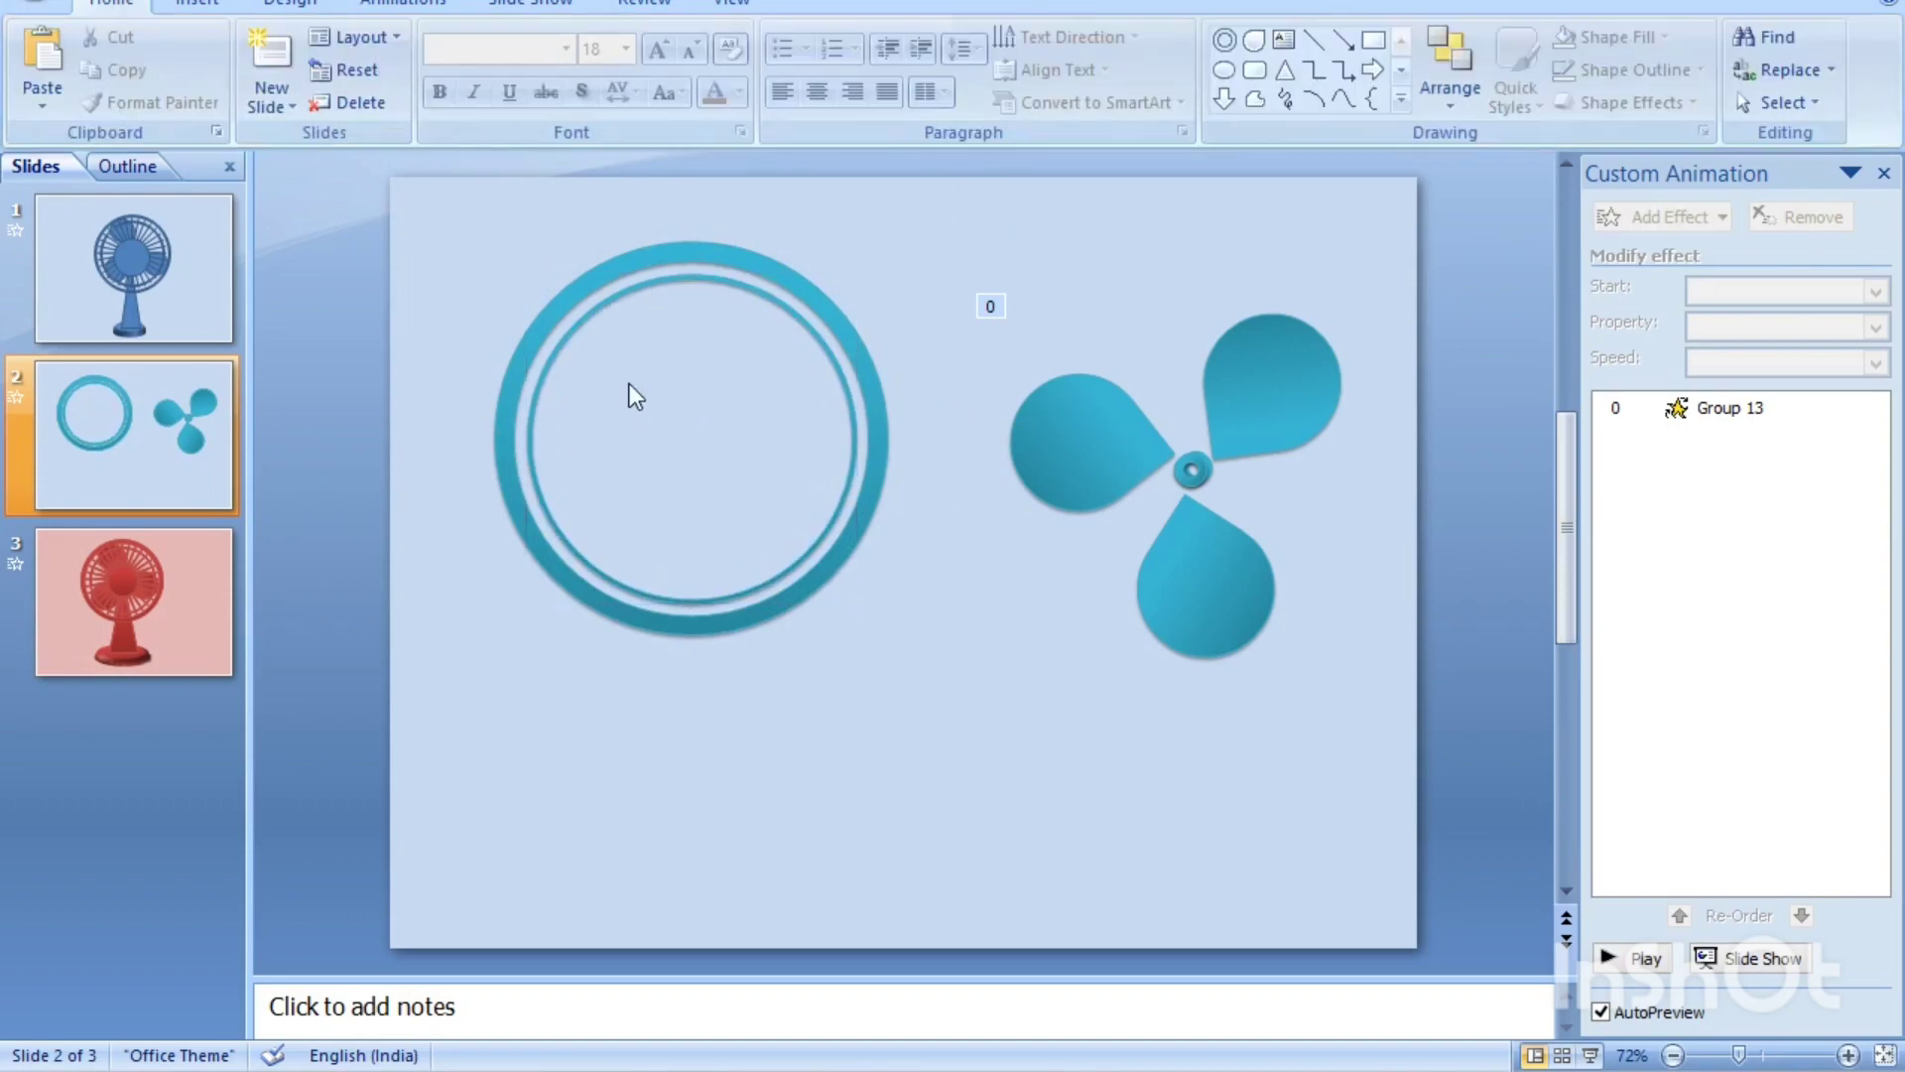
- Draw a 32-point star about 10.72 cm across over the rings and apply the teal gradient style matching the blades
{"action": "left_click", "coordinate": [1399, 98]}
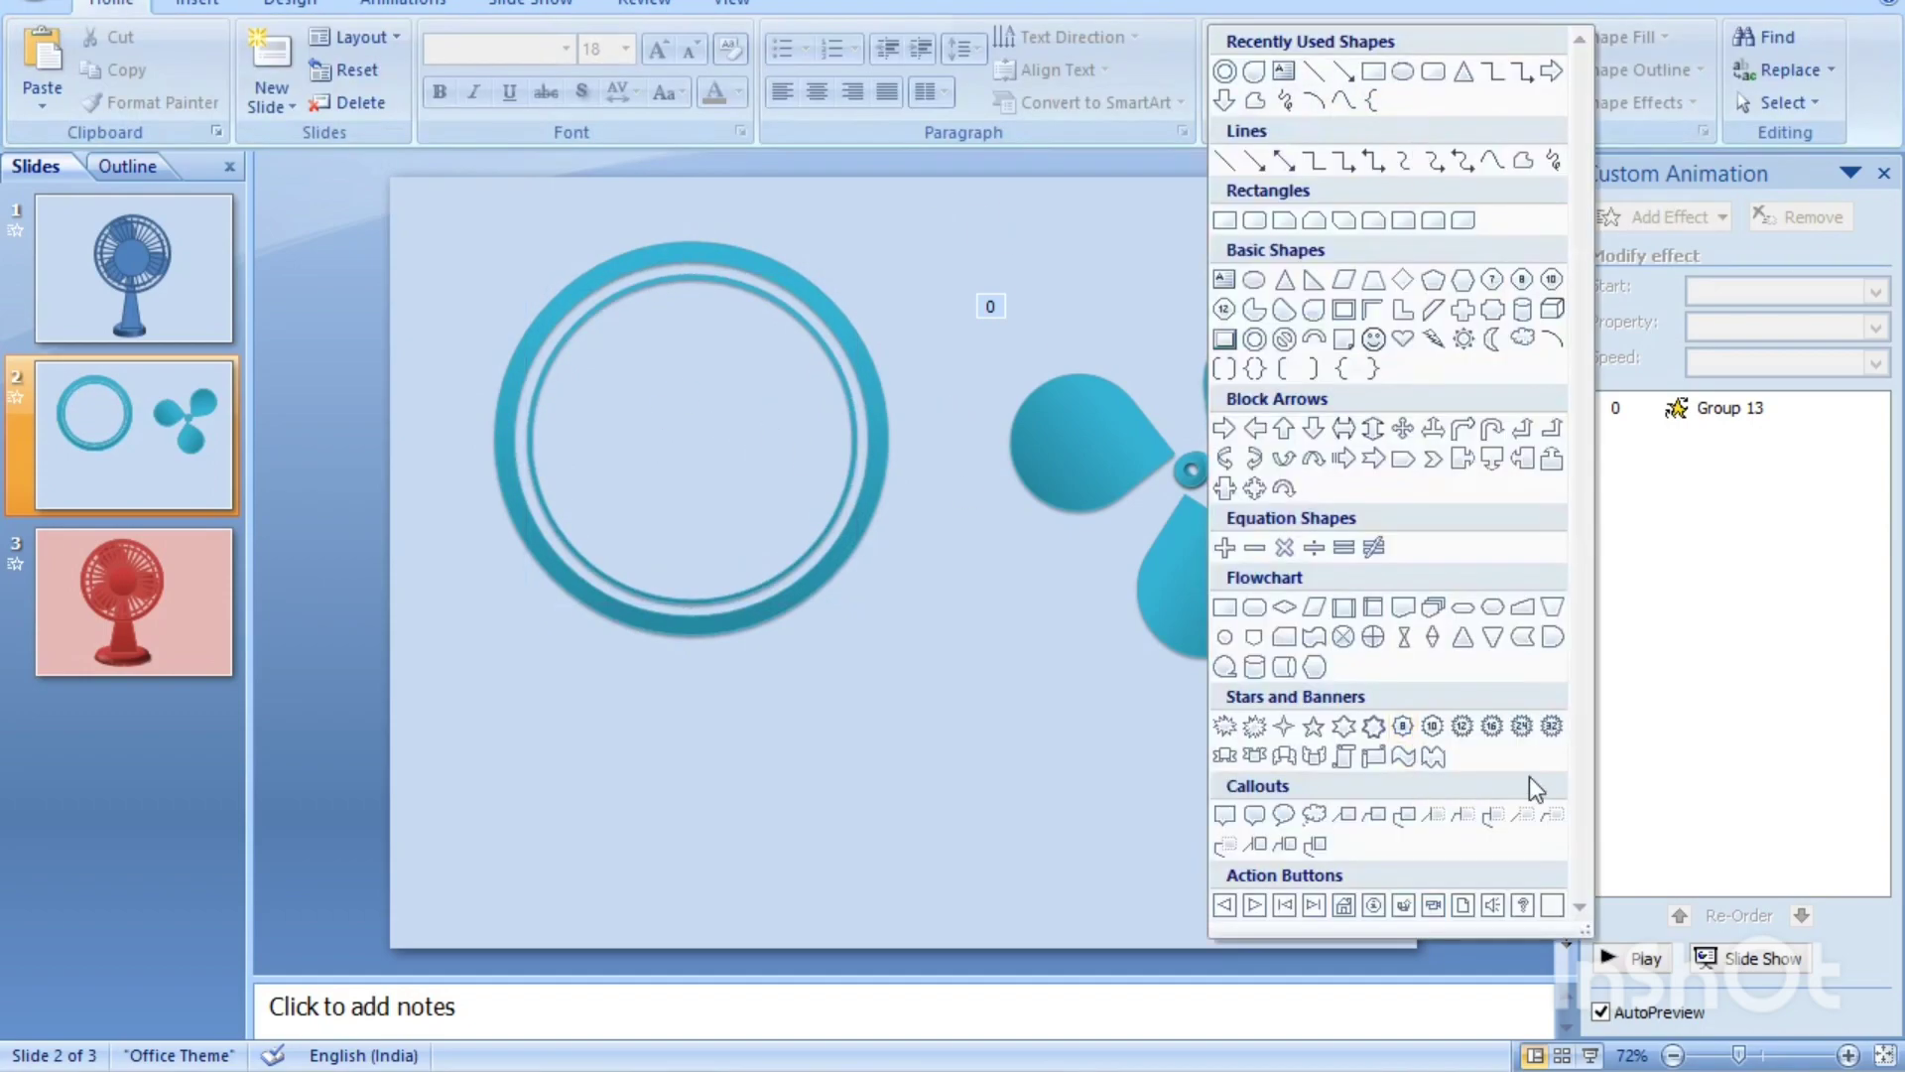
{"action": "left_click", "coordinate": [1550, 728]}
{"action": "mouse_move", "coordinate": [544, 301]}
{"action": "left_mouse_down"}
{"action": "mouse_move", "coordinate": [889, 540]}
{"action": "mouse_move", "coordinate": [976, 739]}
{"action": "left_mouse_up"}
{"action": "left_click", "coordinate": [841, 4]}
{"action": "left_click", "coordinate": [635, 99]}
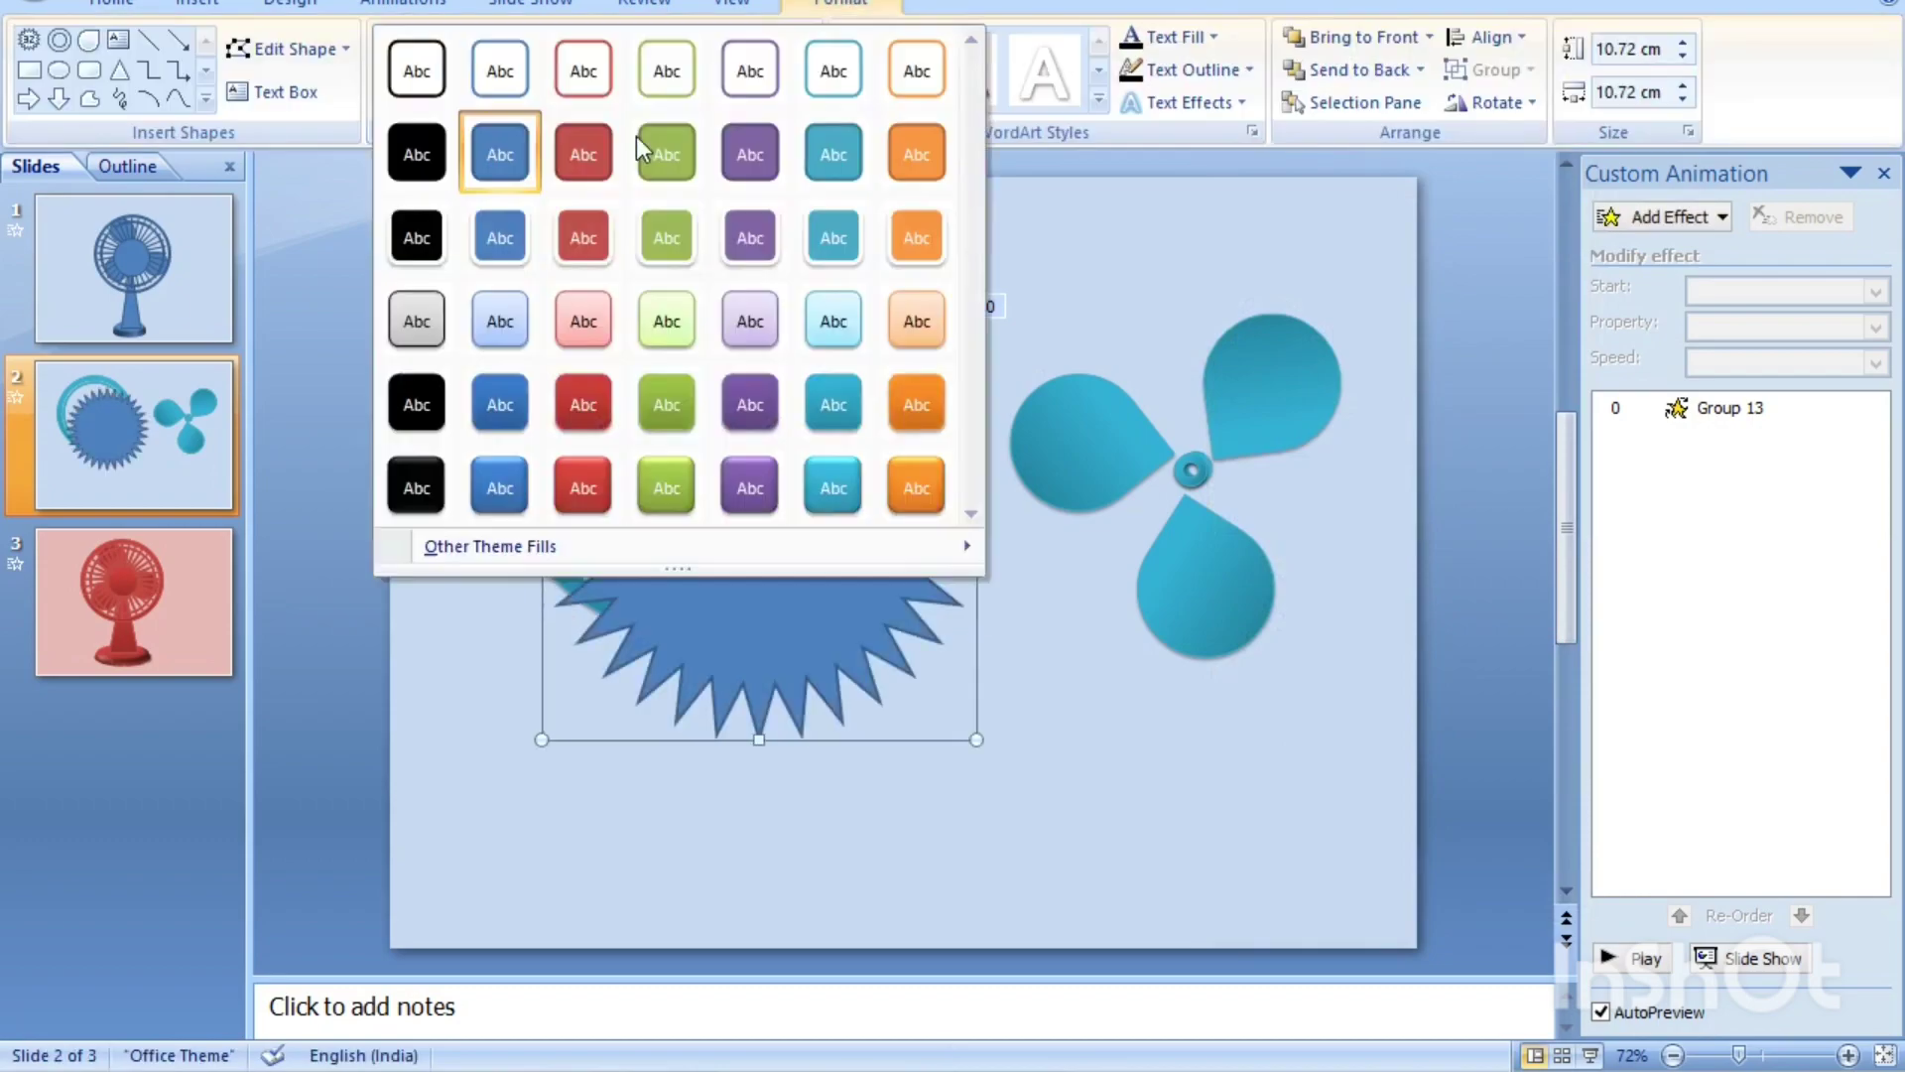
{"action": "left_click", "coordinate": [834, 405]}
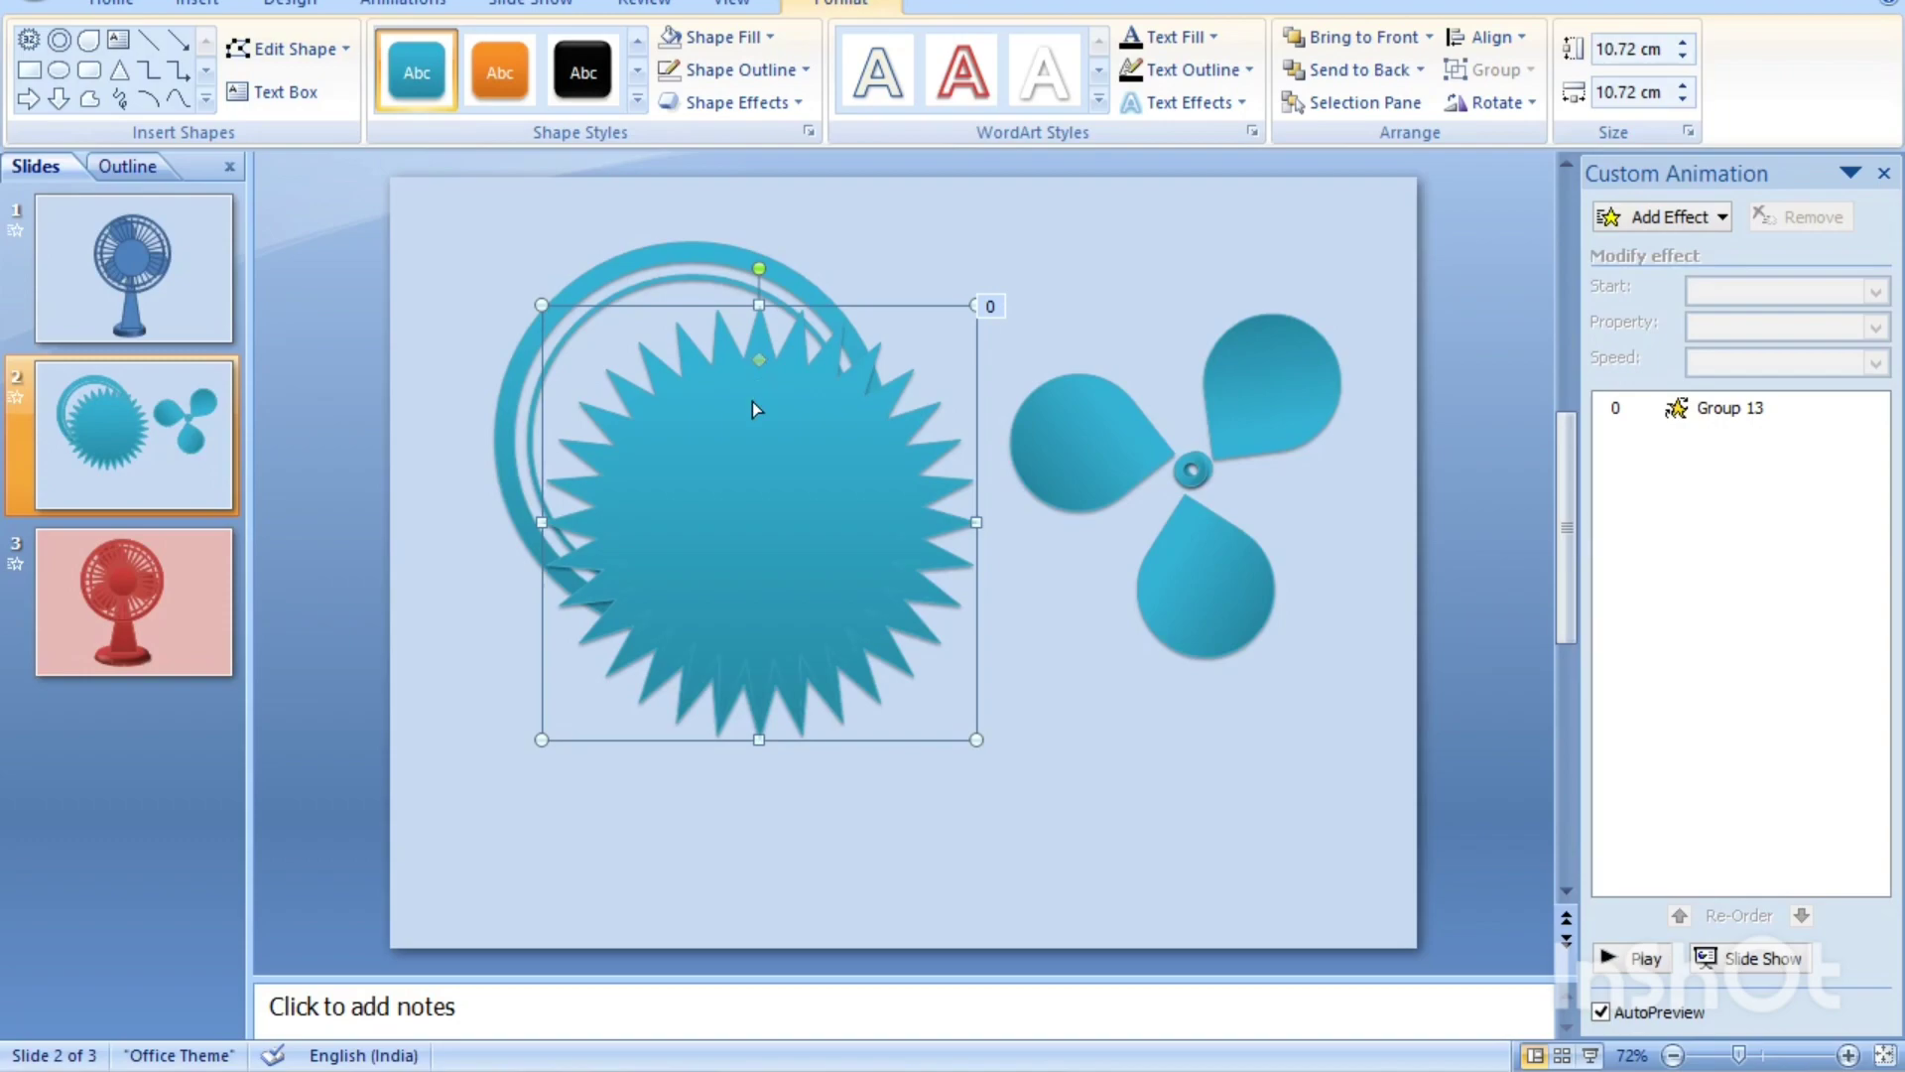
- Narrow the star's points into thin spokes and centre the star over the two rings
{"action": "left_click_drag", "start_coordinate": [759, 361], "coordinate": [760, 493]}
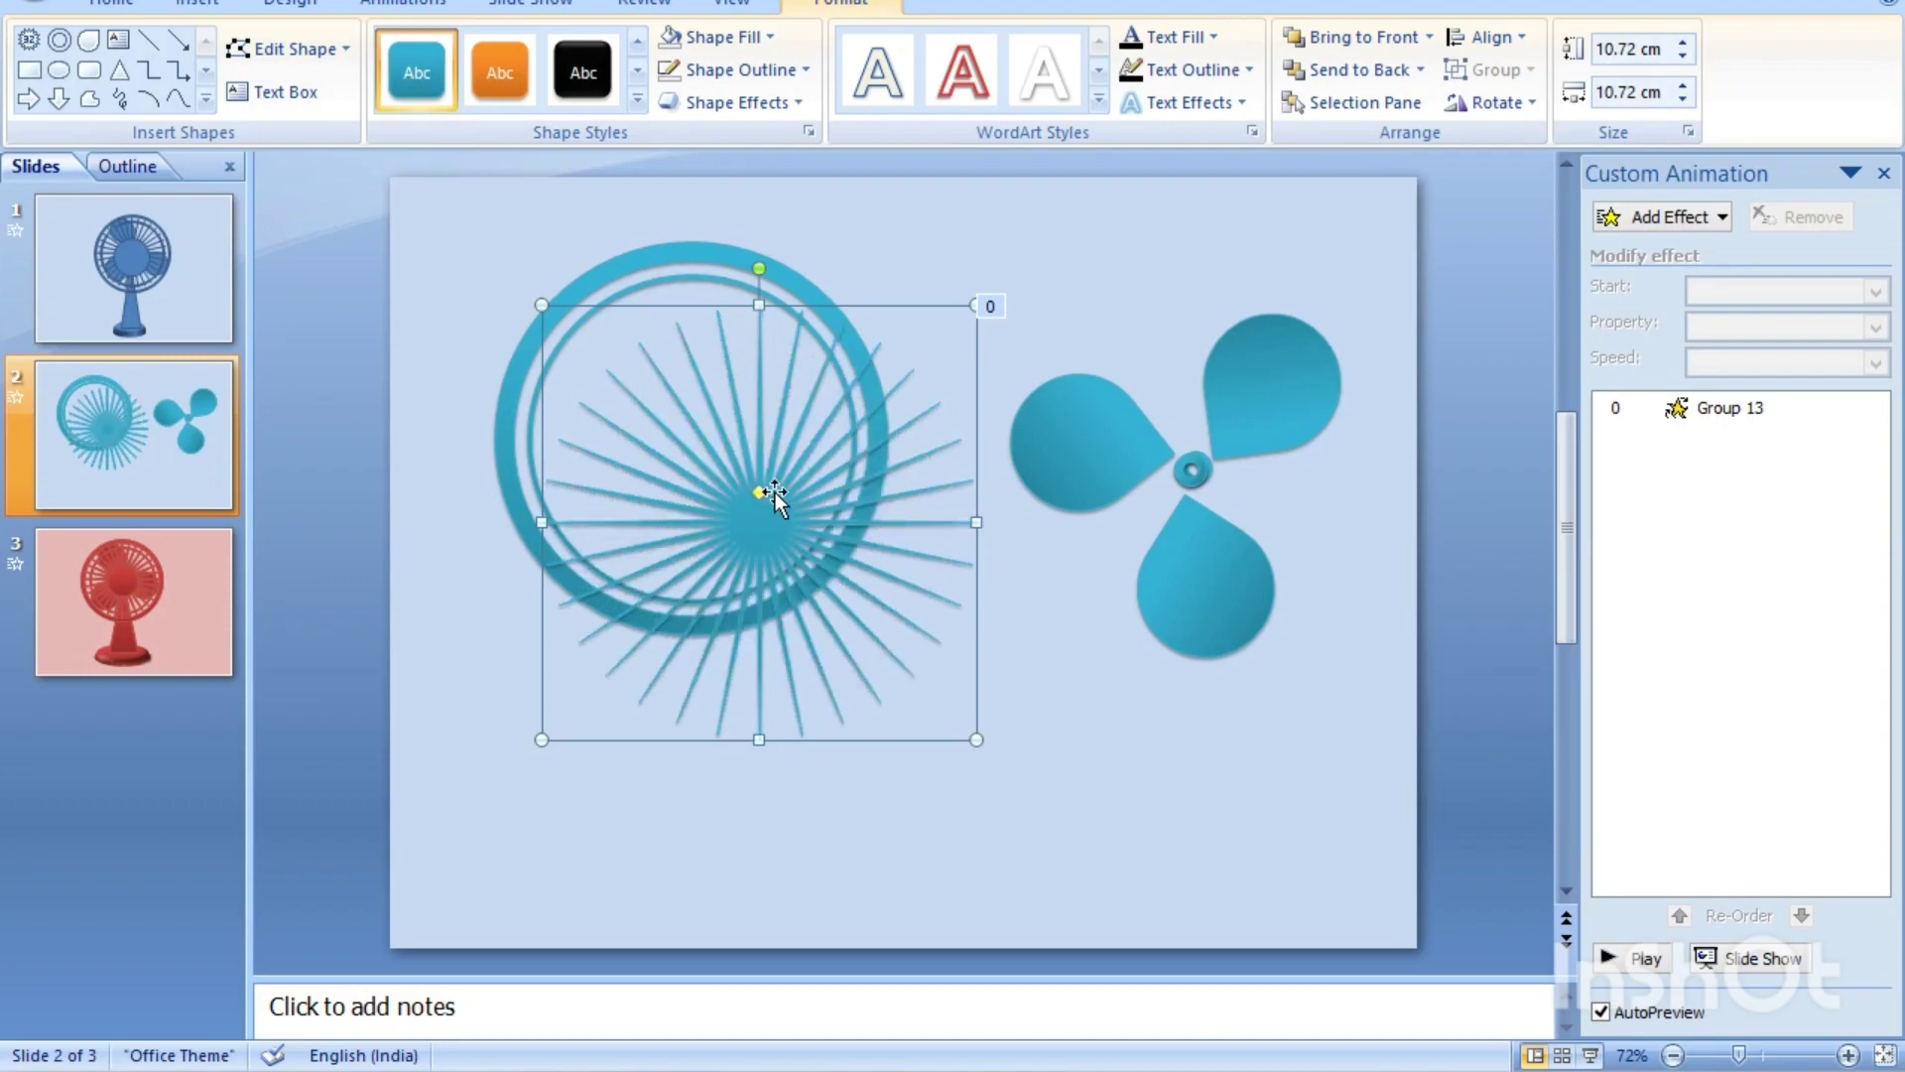
{"action": "key", "text": "Up"}
{"action": "key", "text": "Up"}
{"action": "key", "text": "Up"}
{"action": "key", "text": "Up"}
{"action": "key", "text": "Up"}
{"action": "key", "text": "Up"}
{"action": "key", "text": "Up"}
{"action": "key", "text": "Up"}
{"action": "key", "text": "Left"}
{"action": "key", "text": "Left"}
{"action": "key", "text": "Left"}
{"action": "key", "text": "Left"}
{"action": "key", "text": "Left"}
{"action": "key", "text": "Left"}
{"action": "key", "text": "Left"}
{"action": "key", "text": "Left"}
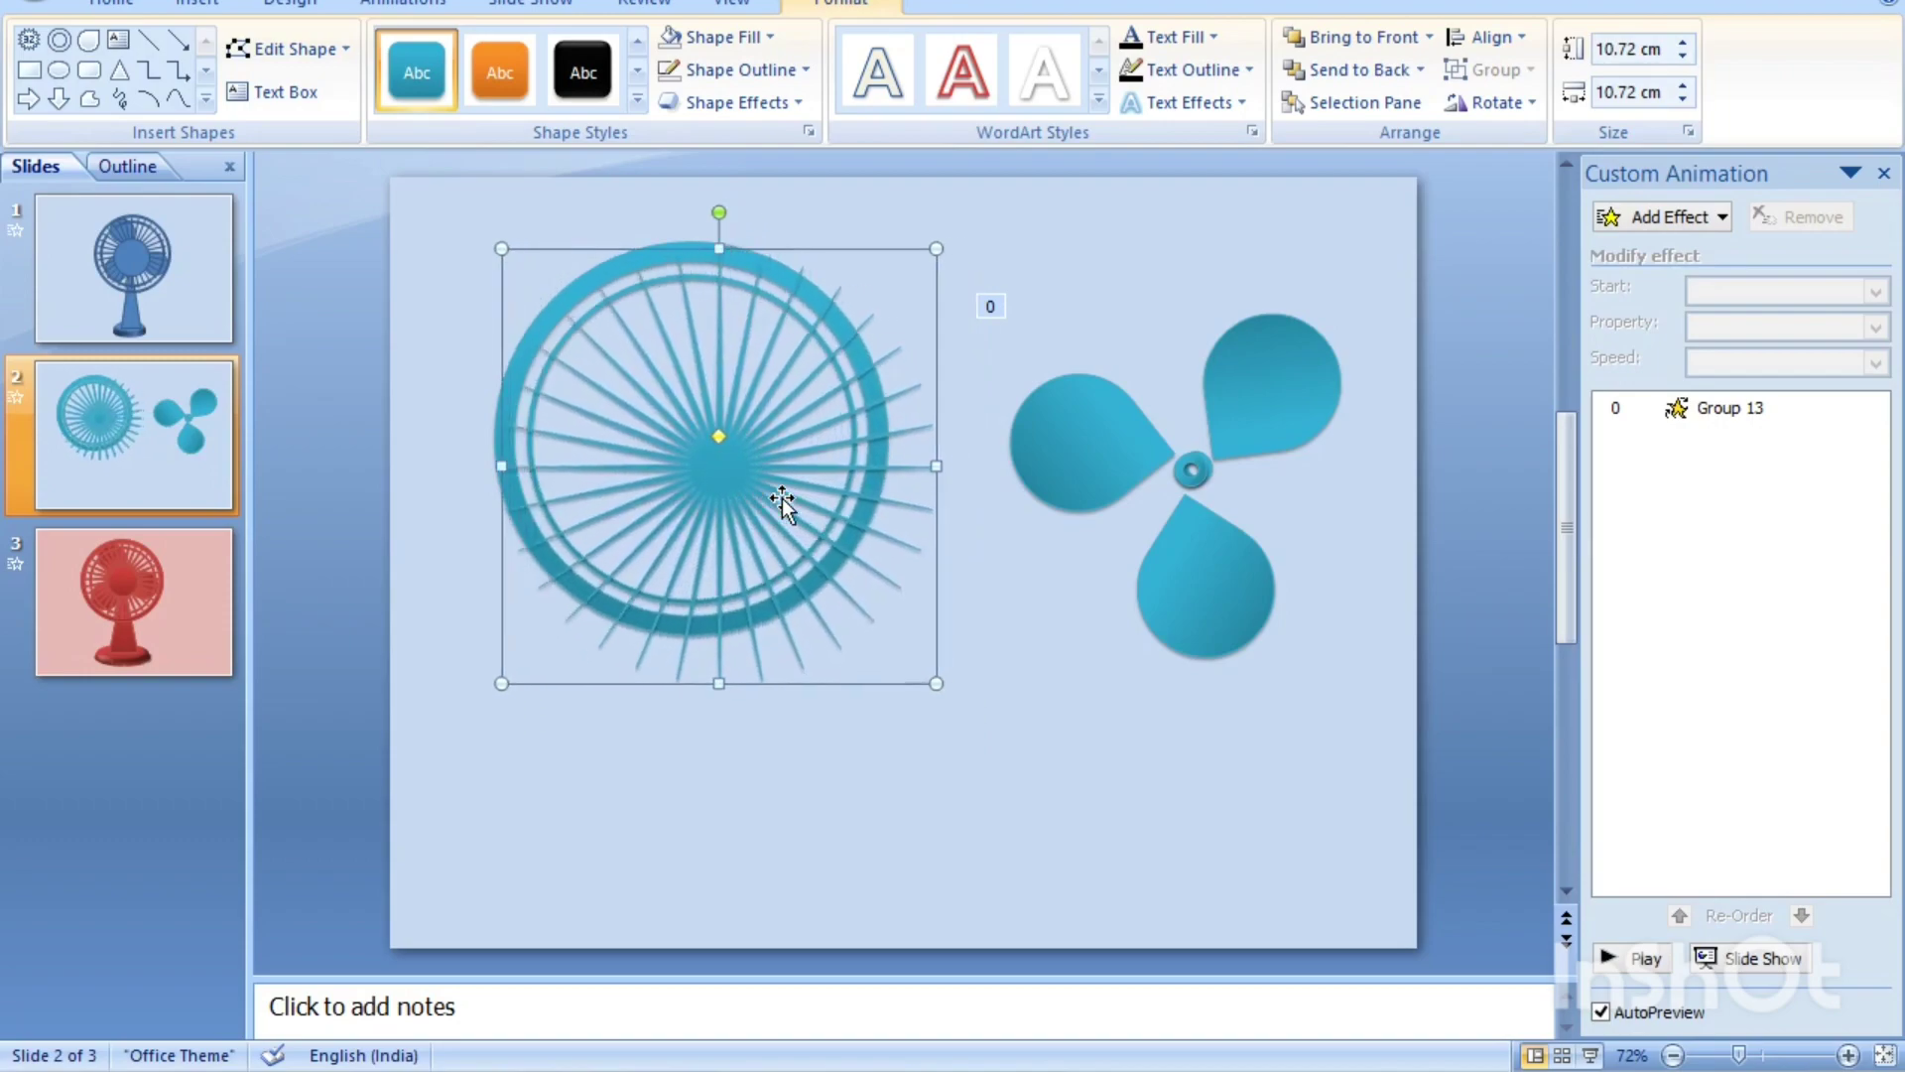
{"action": "key", "text": "Up"}
{"action": "key", "text": "Up"}
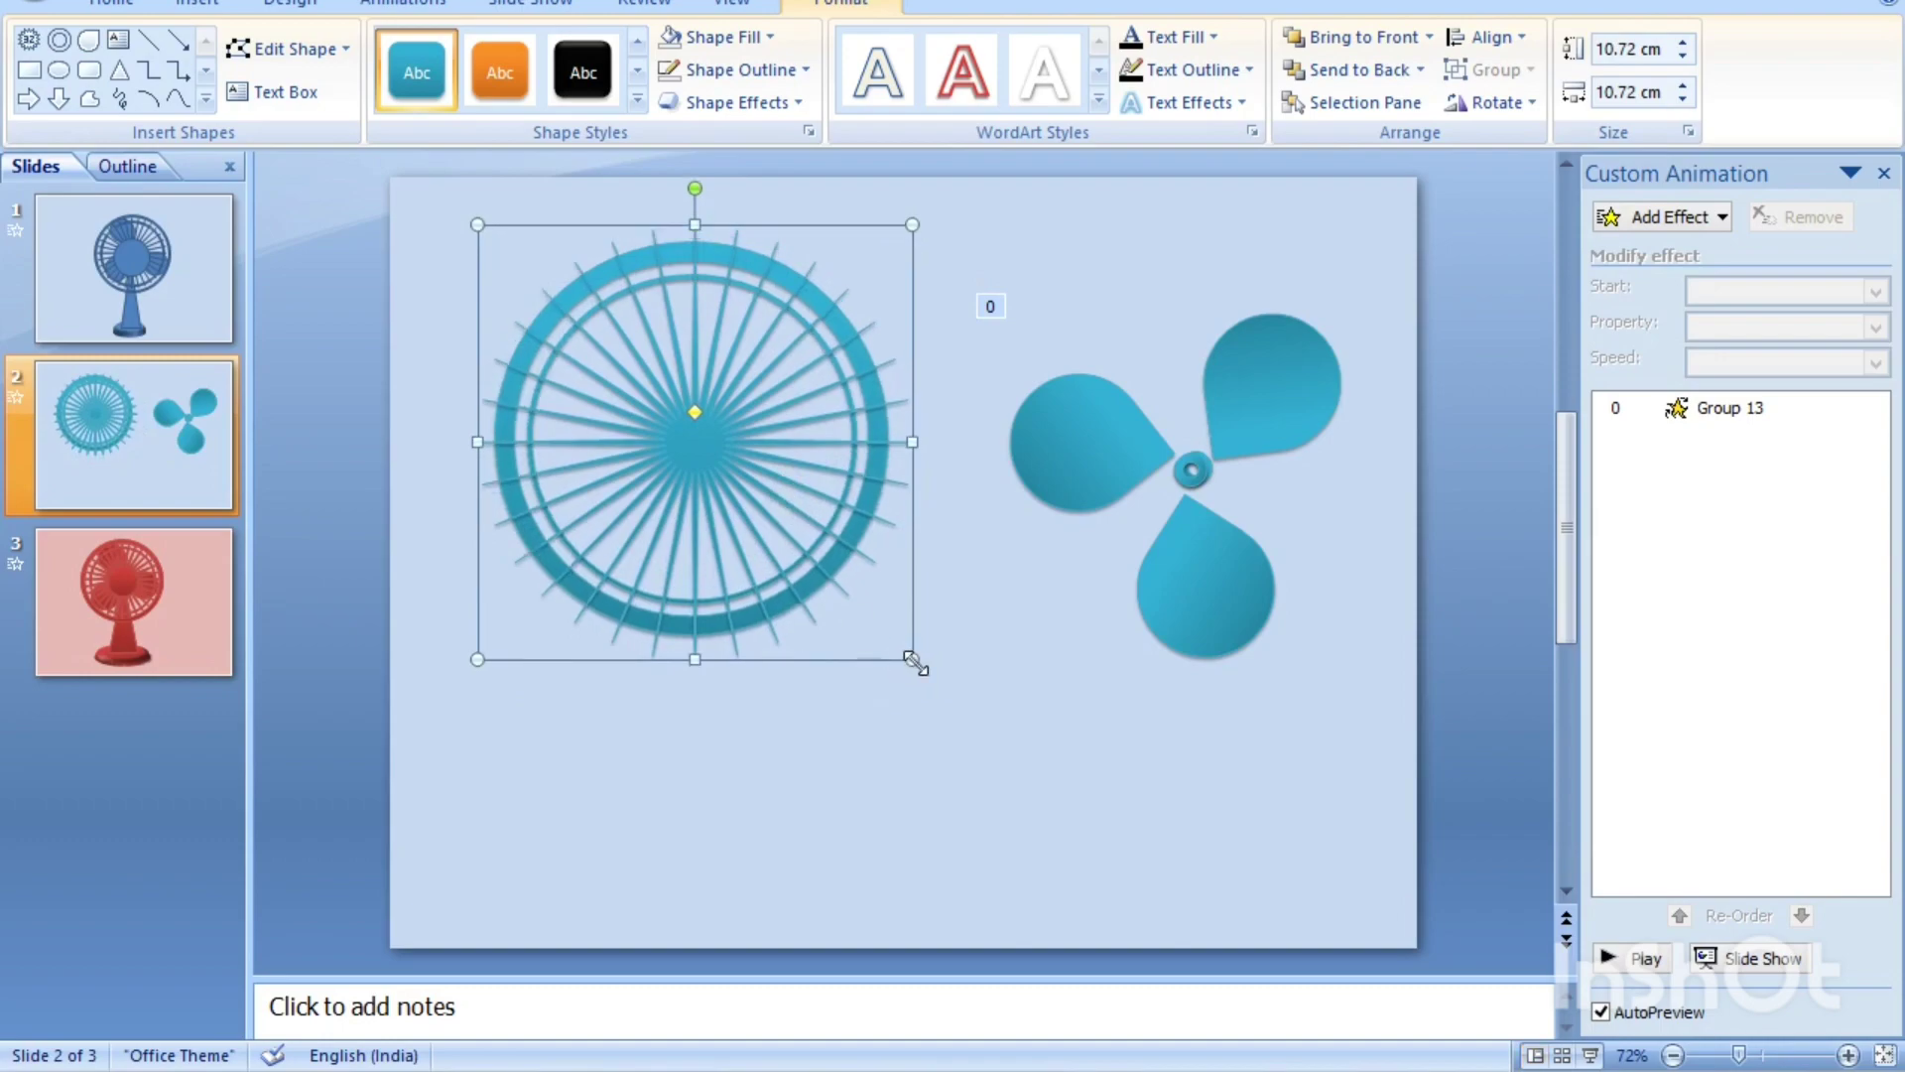
- Shrink the spoked star to about 9.33 cm across and re-centre it so the spokes end on the outer ring
{"action": "left_click_drag", "start_coordinate": [915, 662], "coordinate": [857, 604]}
{"action": "key", "text": "Right"}
{"action": "key", "text": "Down"}
{"action": "key", "text": "Down"}
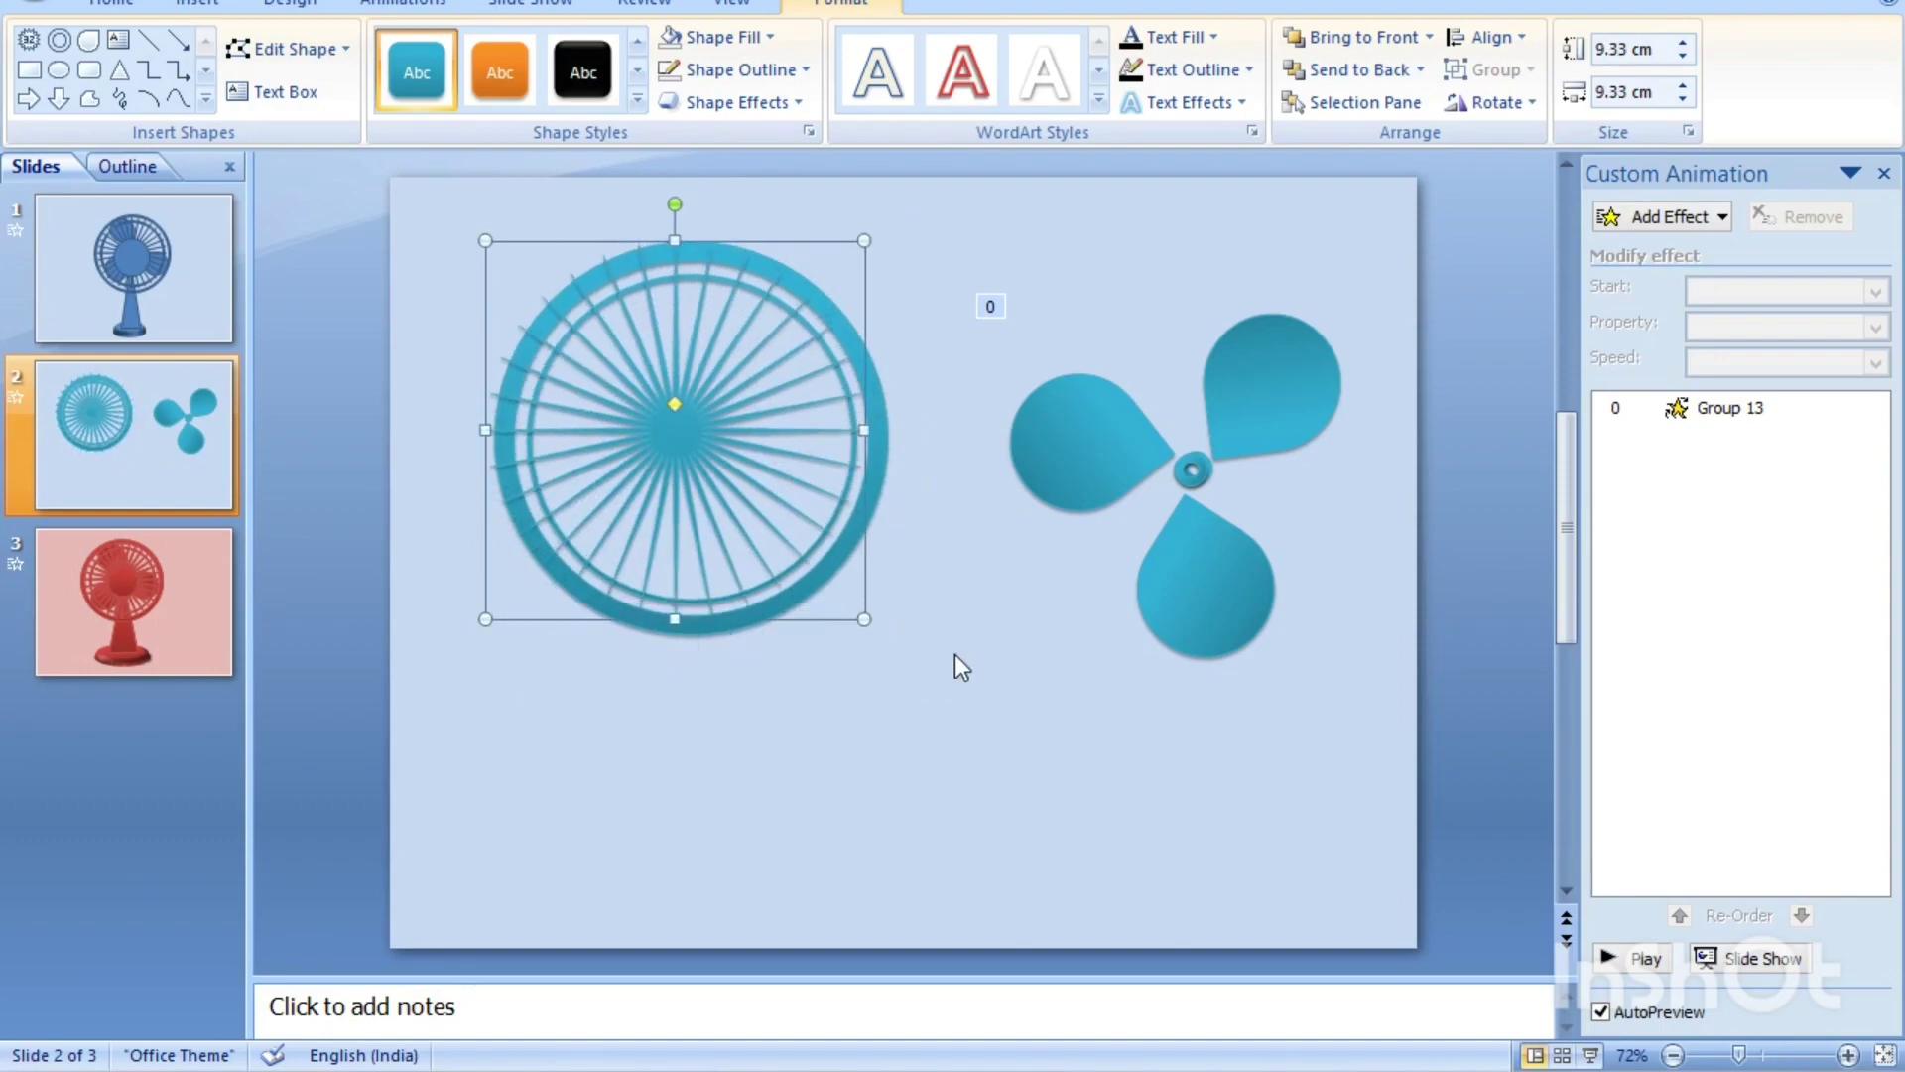
{"action": "key", "text": "Right"}
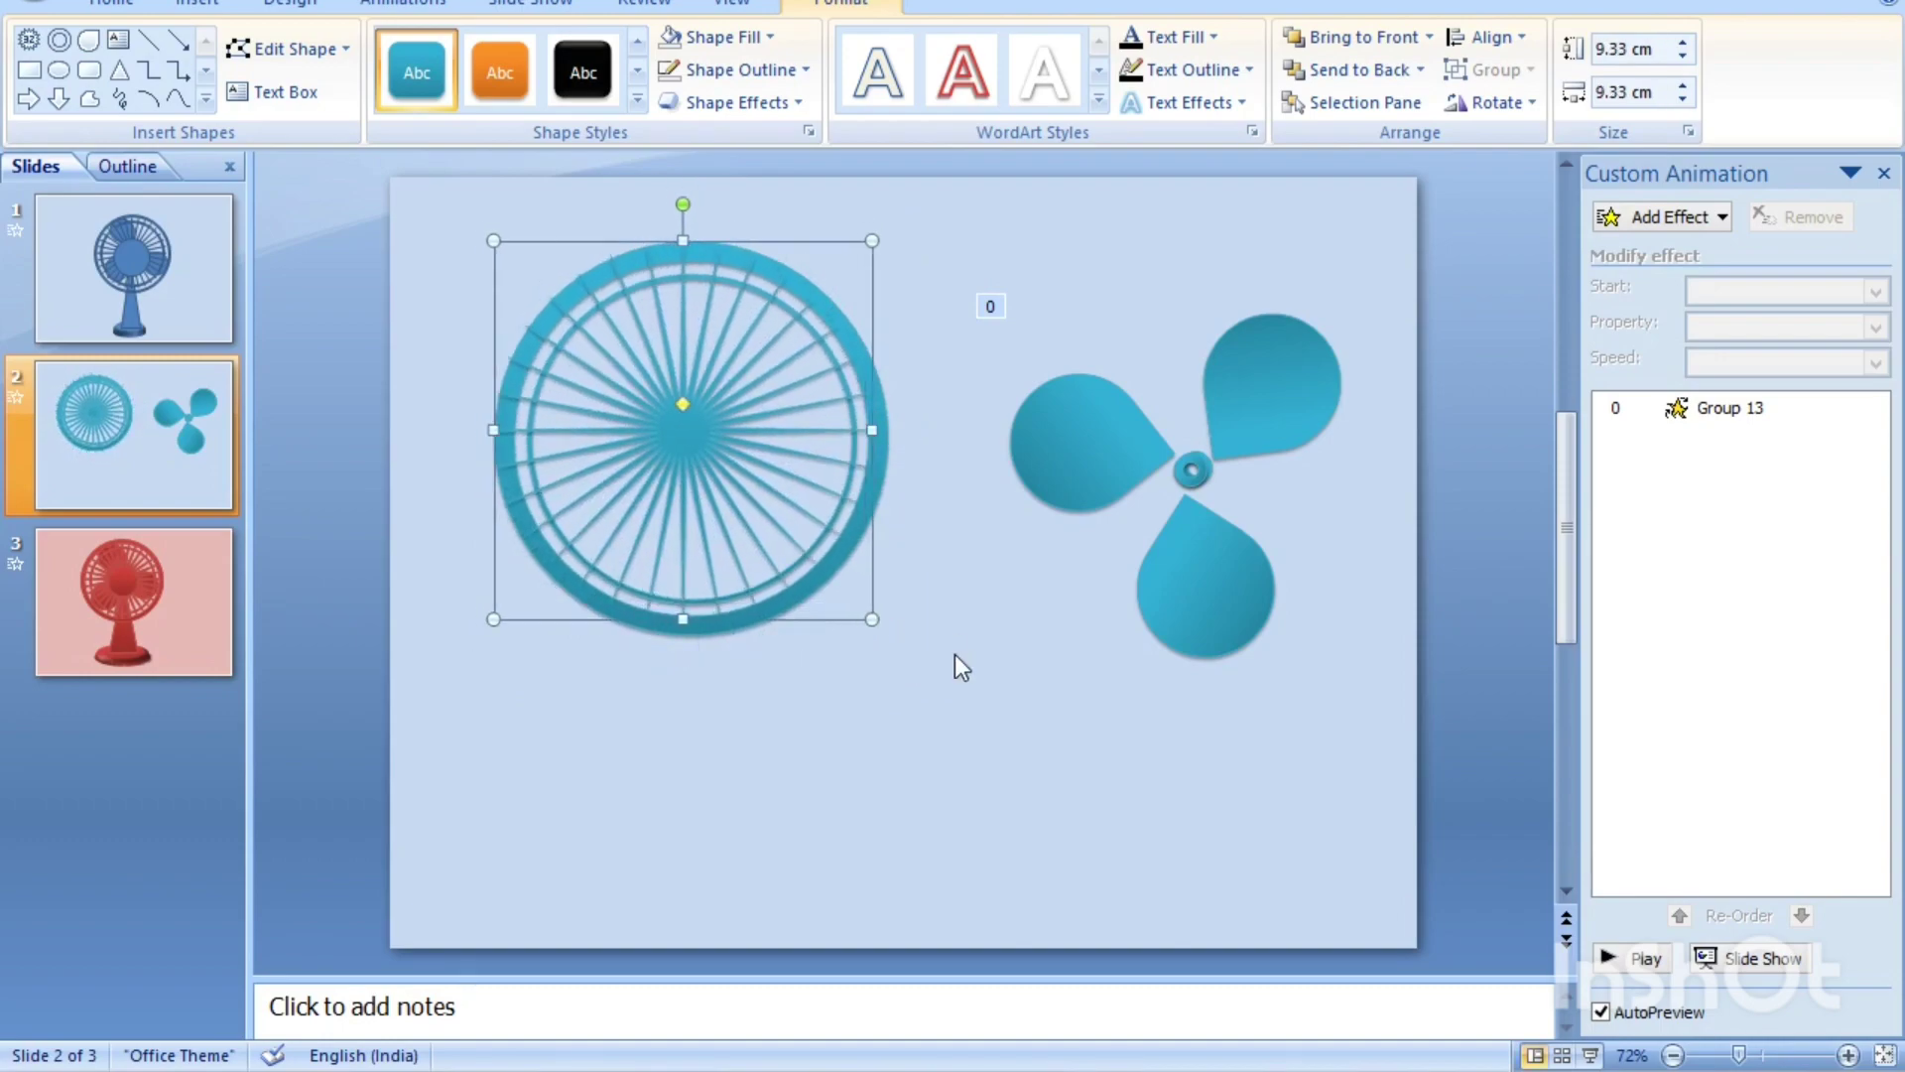
- Draw a tall triangle stand about 11.11 cm high and 3.18 cm wide, with its apex at the centre of the spokes
{"action": "left_click", "coordinate": [758, 700]}
{"action": "left_click", "coordinate": [1315, 70]}
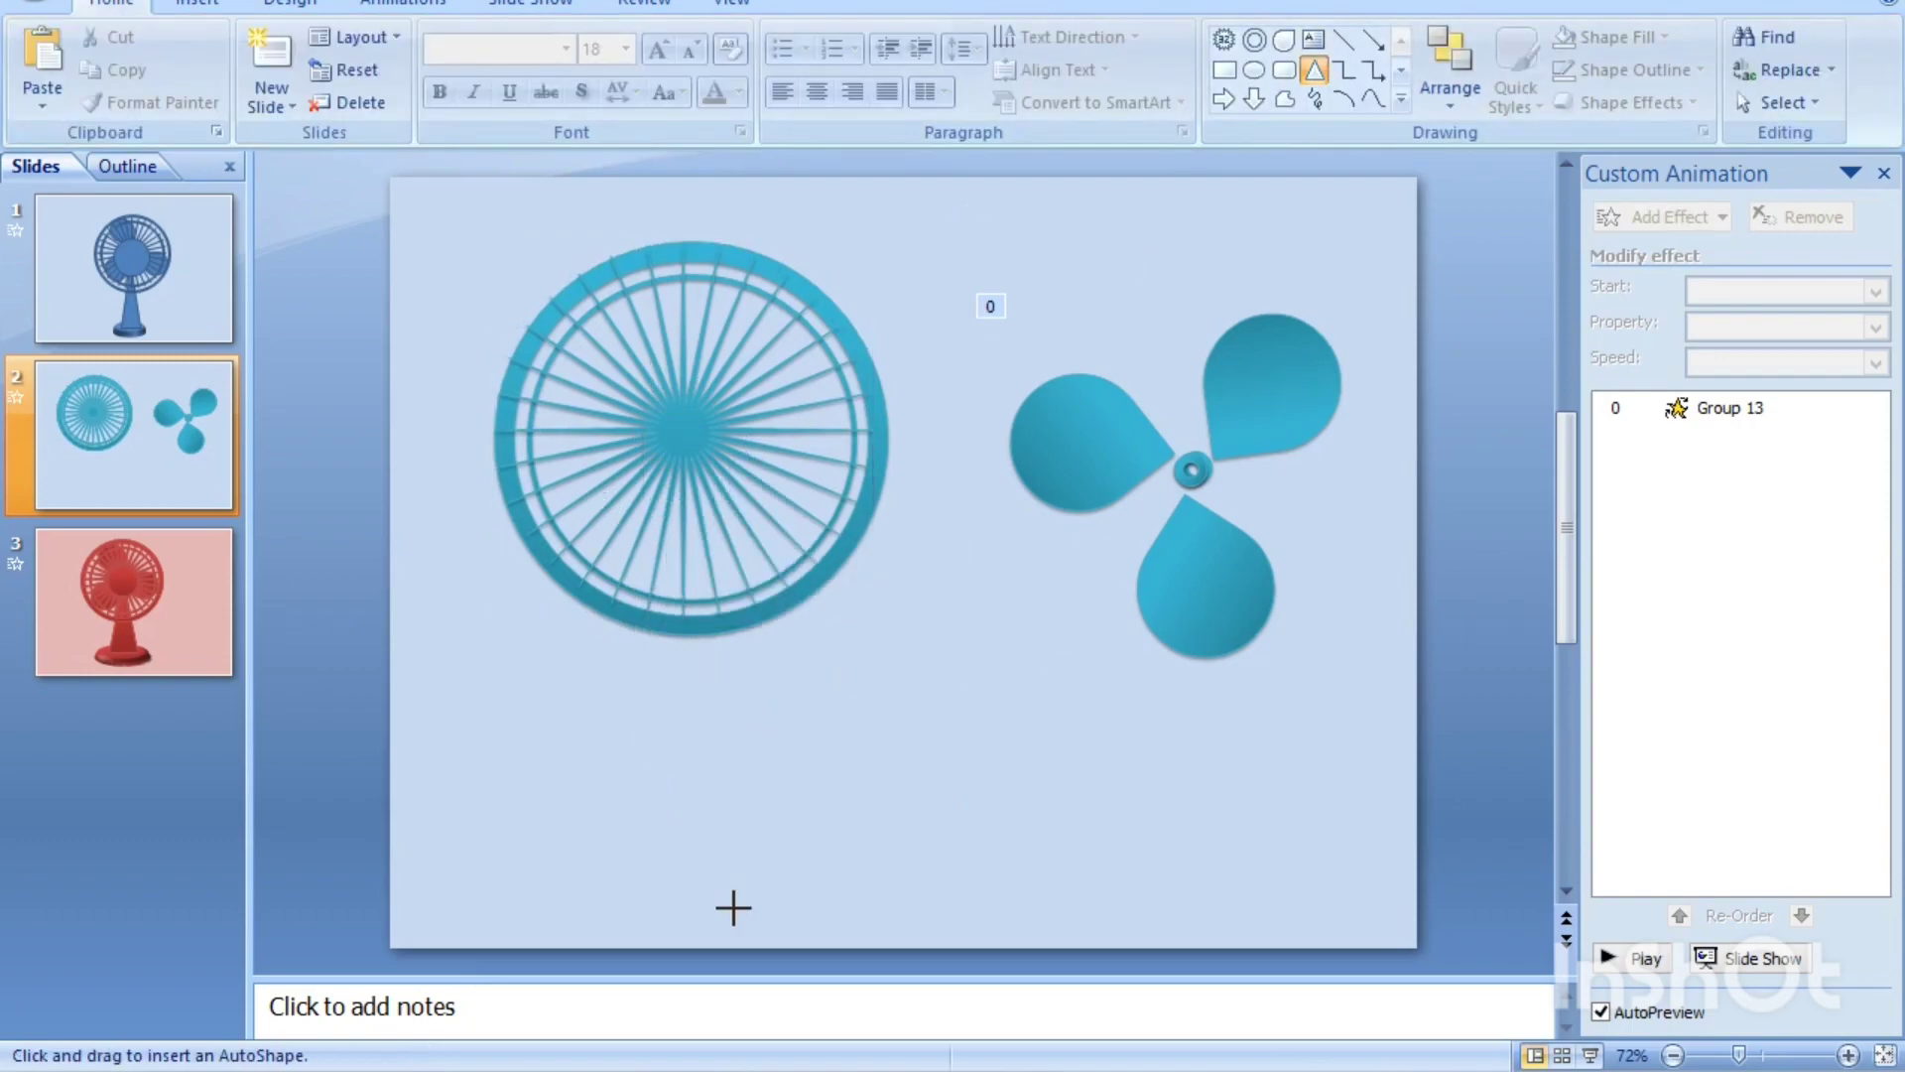
{"action": "mouse_move", "coordinate": [638, 433]}
{"action": "left_mouse_down"}
{"action": "mouse_move", "coordinate": [748, 913]}
{"action": "mouse_move", "coordinate": [768, 883]}
{"action": "left_mouse_up"}
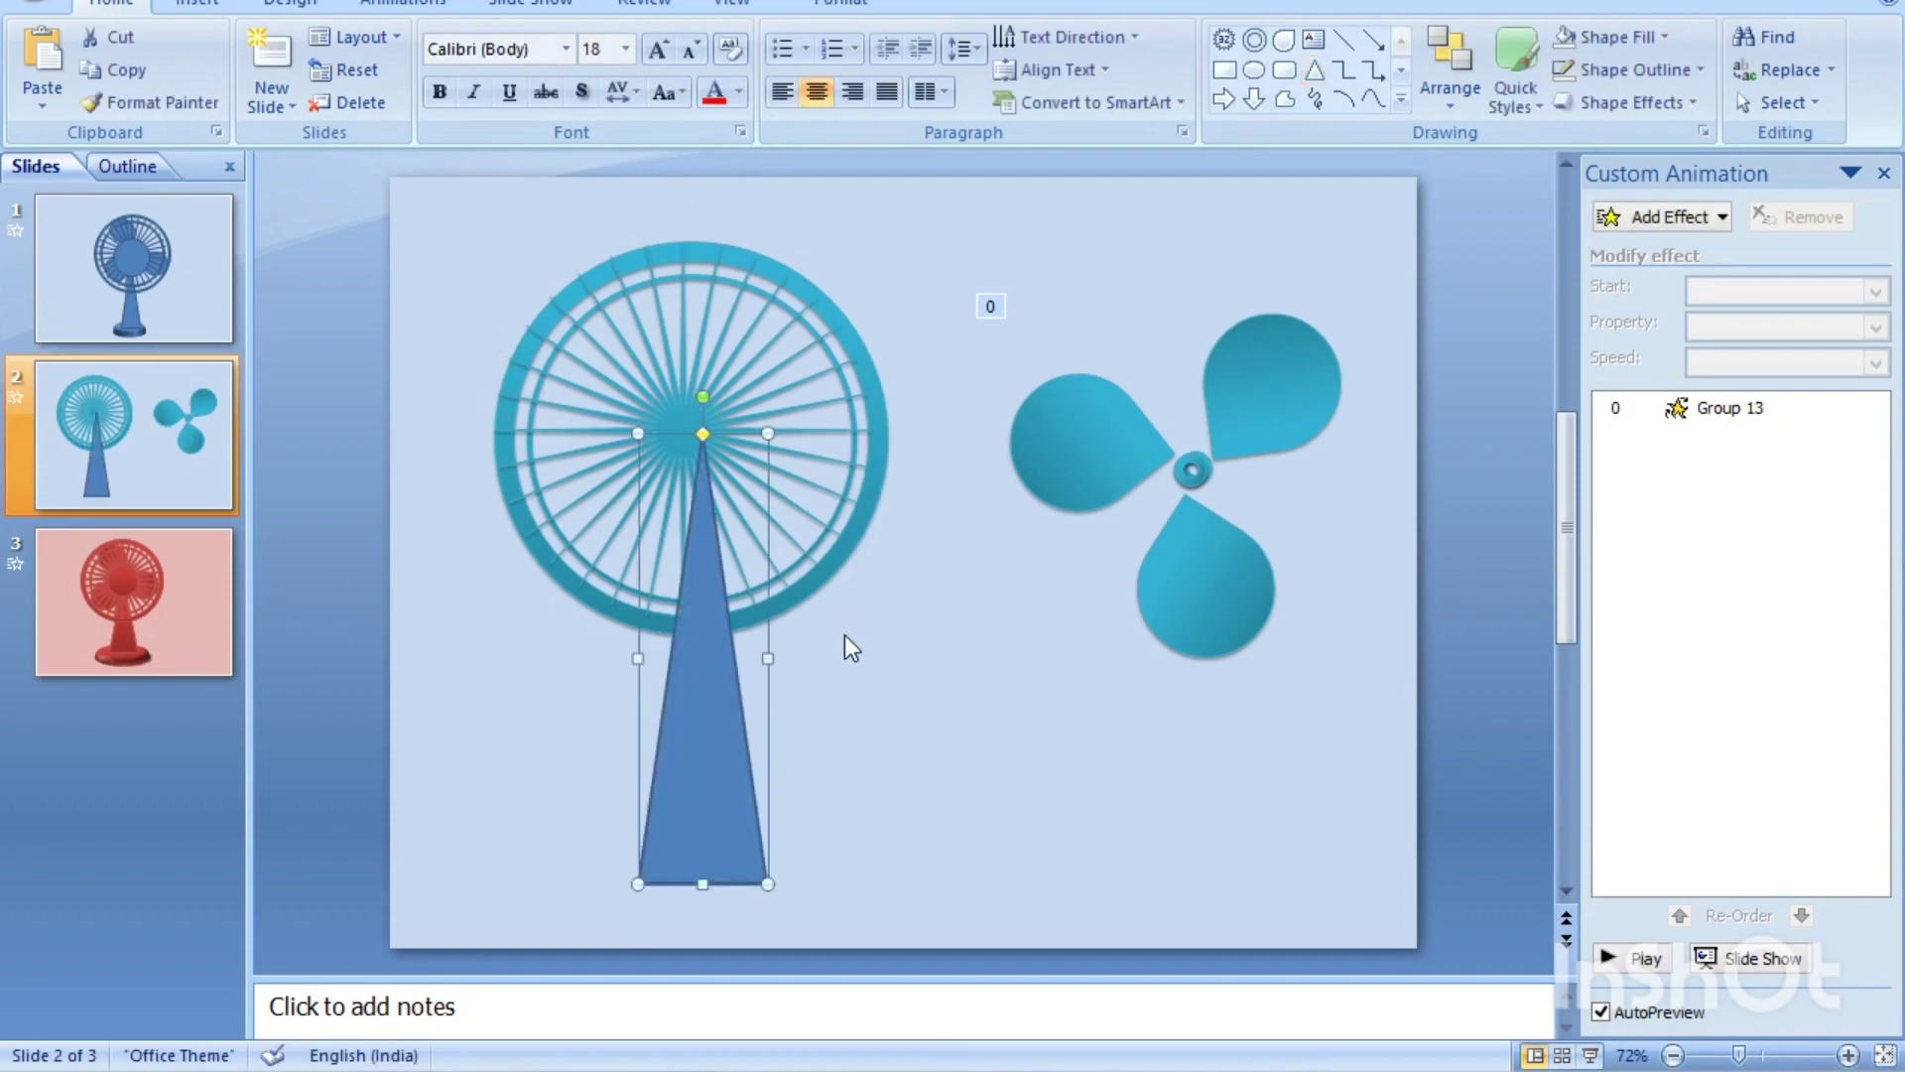
{"action": "key", "text": "Left"}
{"action": "key", "text": "Left"}
{"action": "key", "text": "Left"}
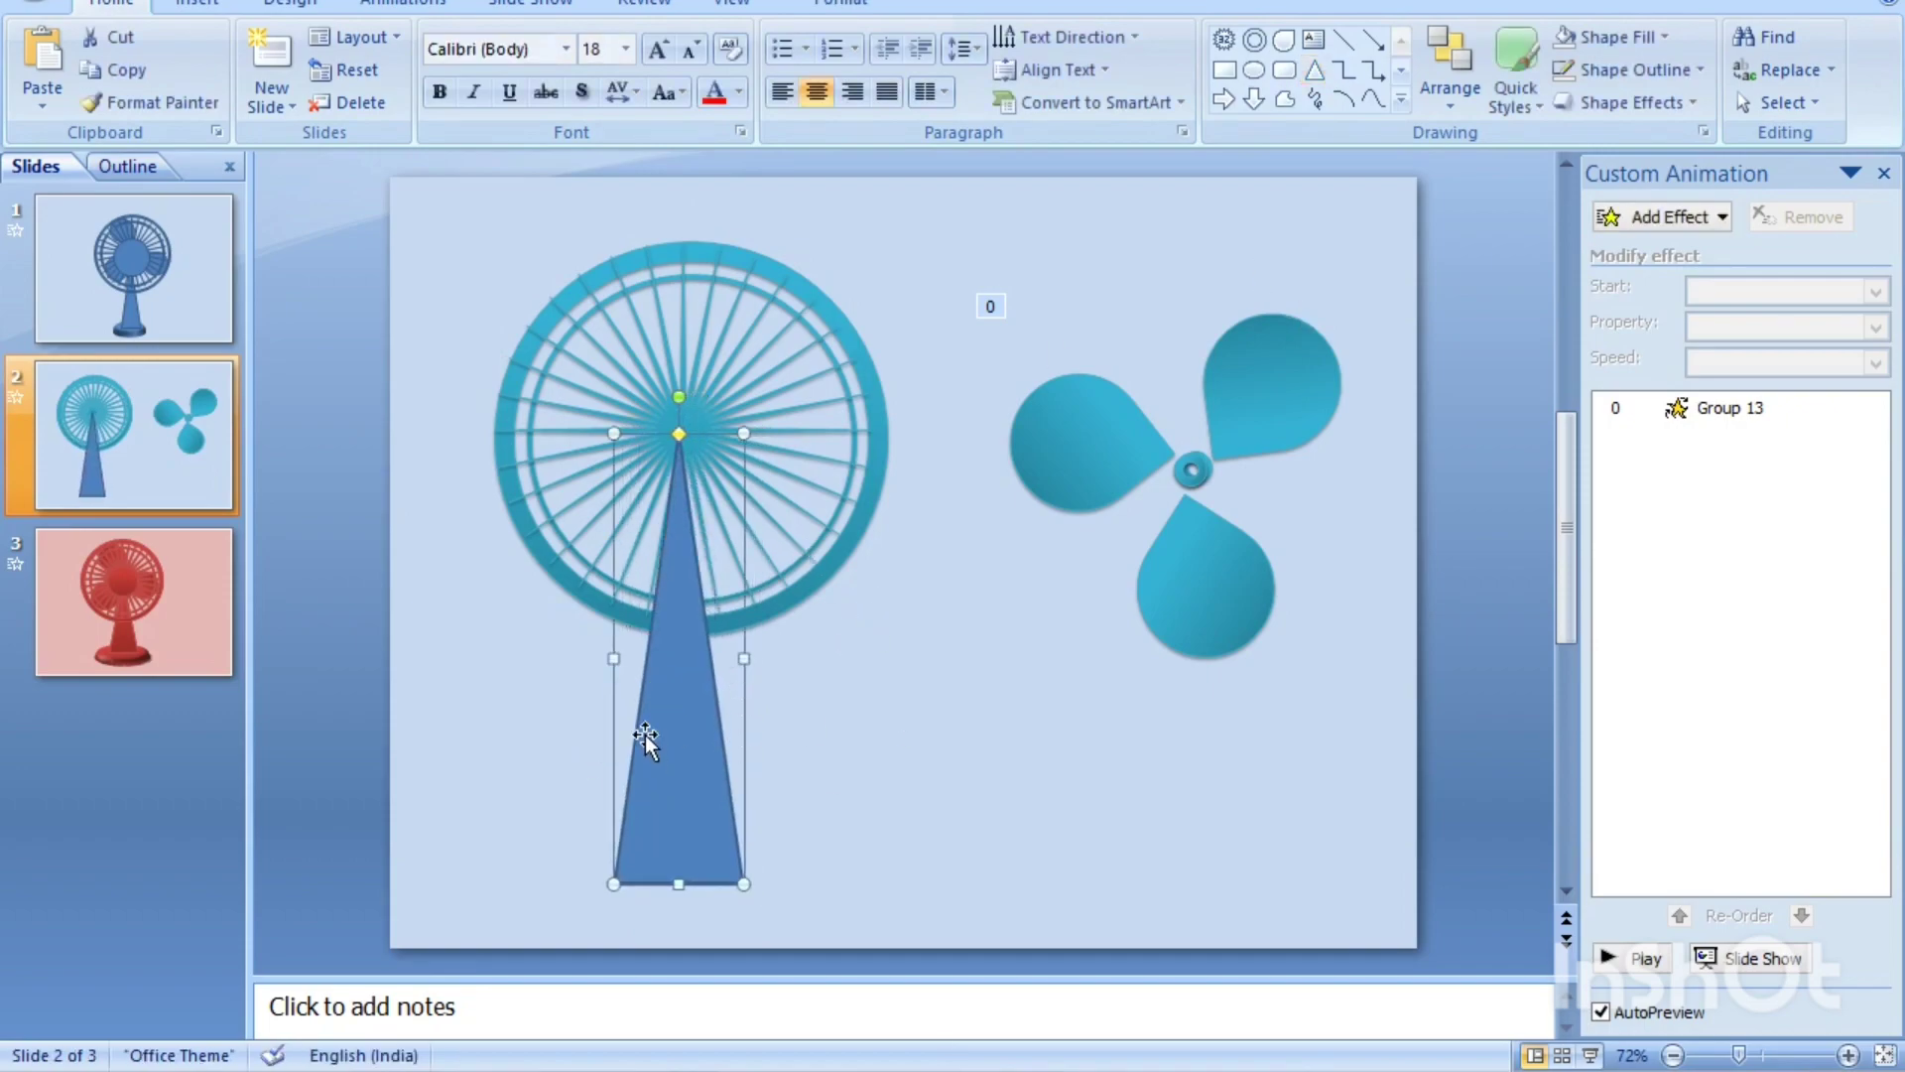
- Send the triangle stand to the back and apply the teal gradient style matching the blades
{"action": "right_click", "coordinate": [663, 723]}
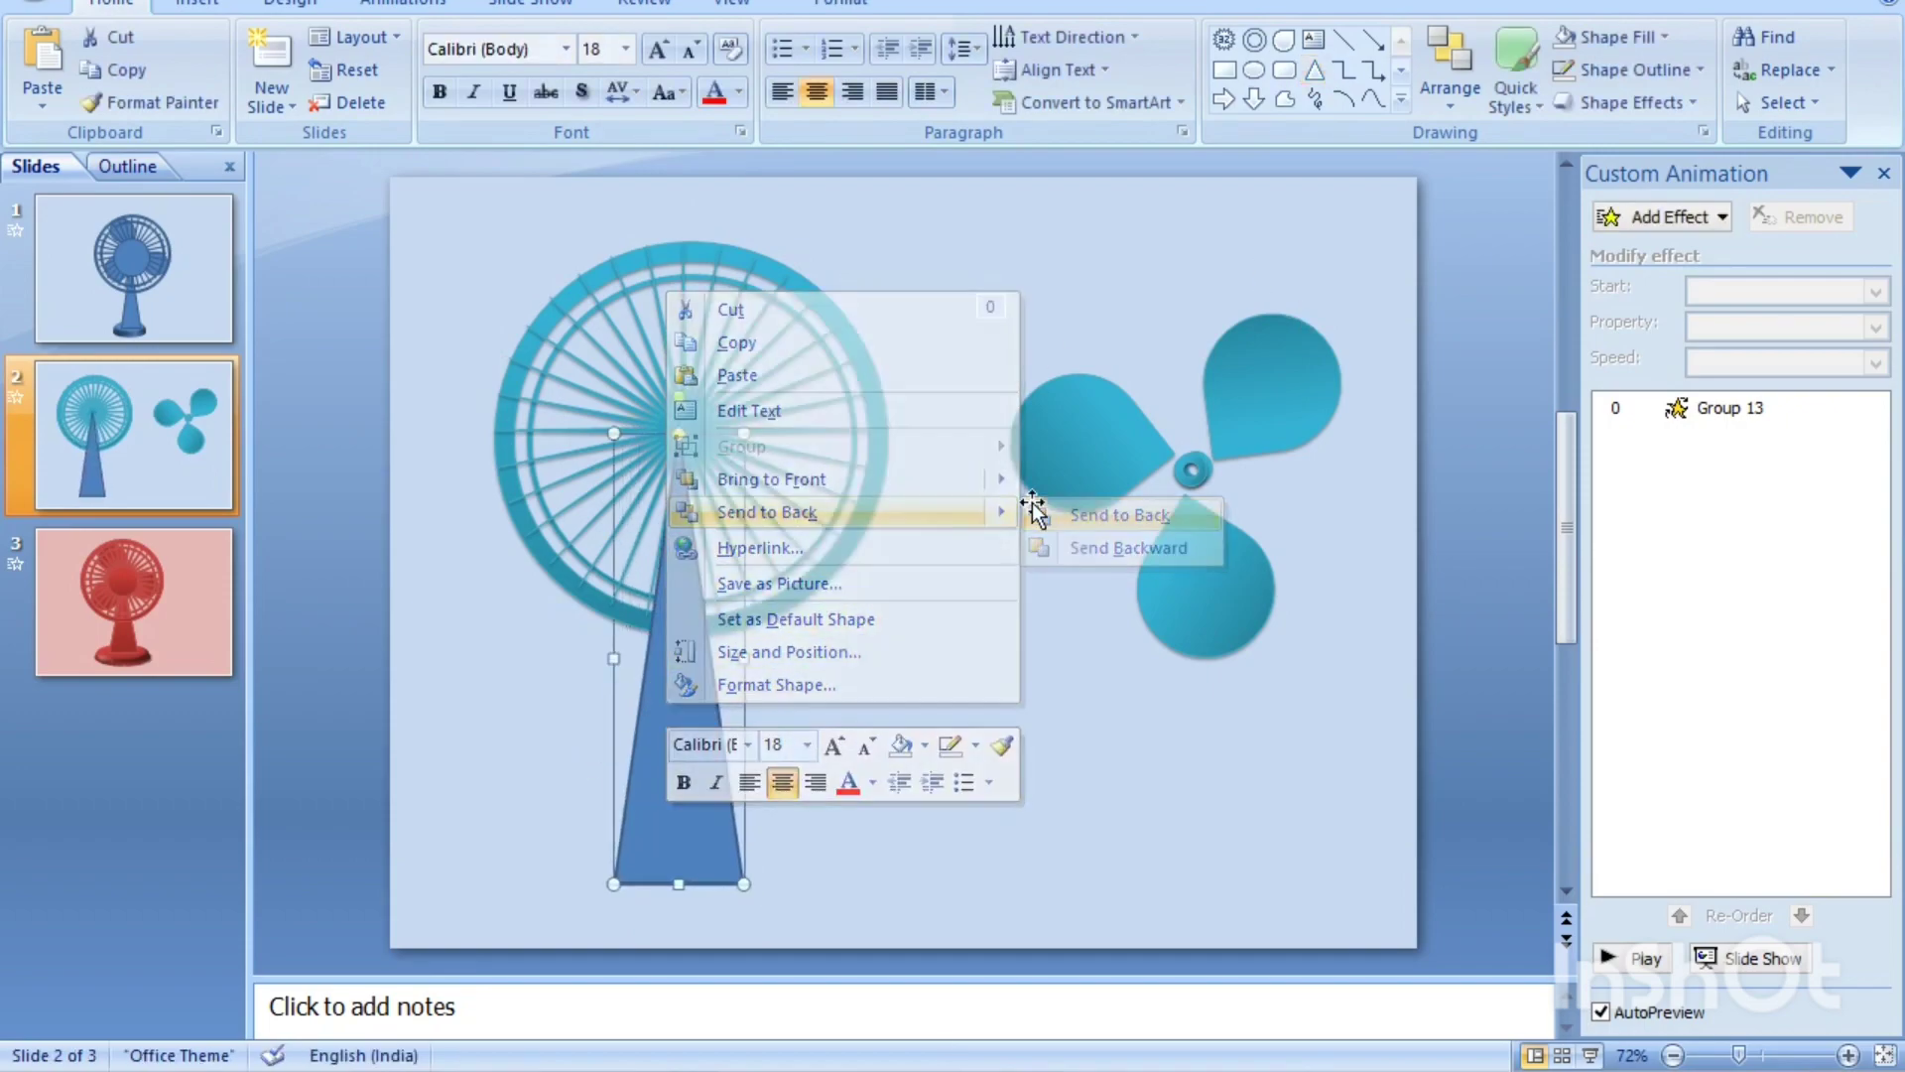
{"action": "left_click", "coordinate": [1033, 512]}
{"action": "left_click", "coordinate": [844, 4]}
{"action": "left_click", "coordinate": [641, 99]}
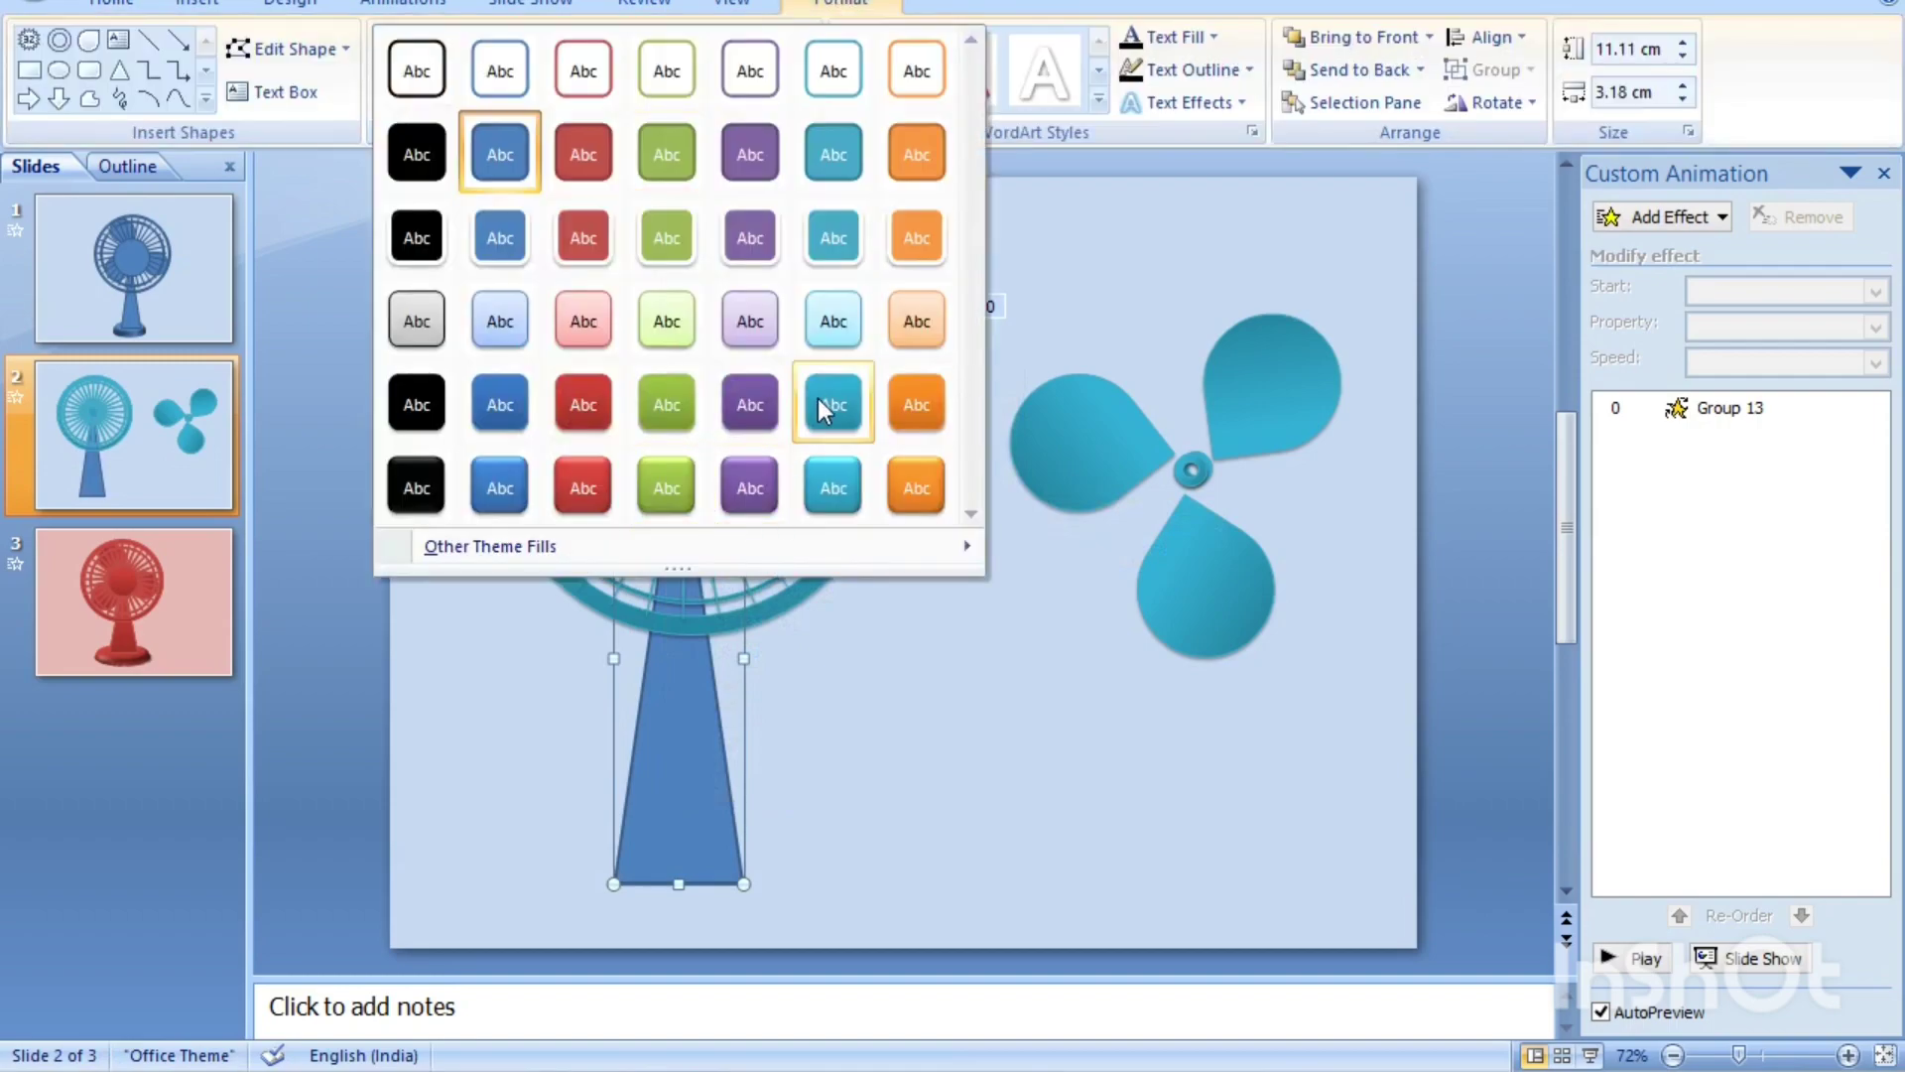
{"action": "left_click", "coordinate": [831, 403]}
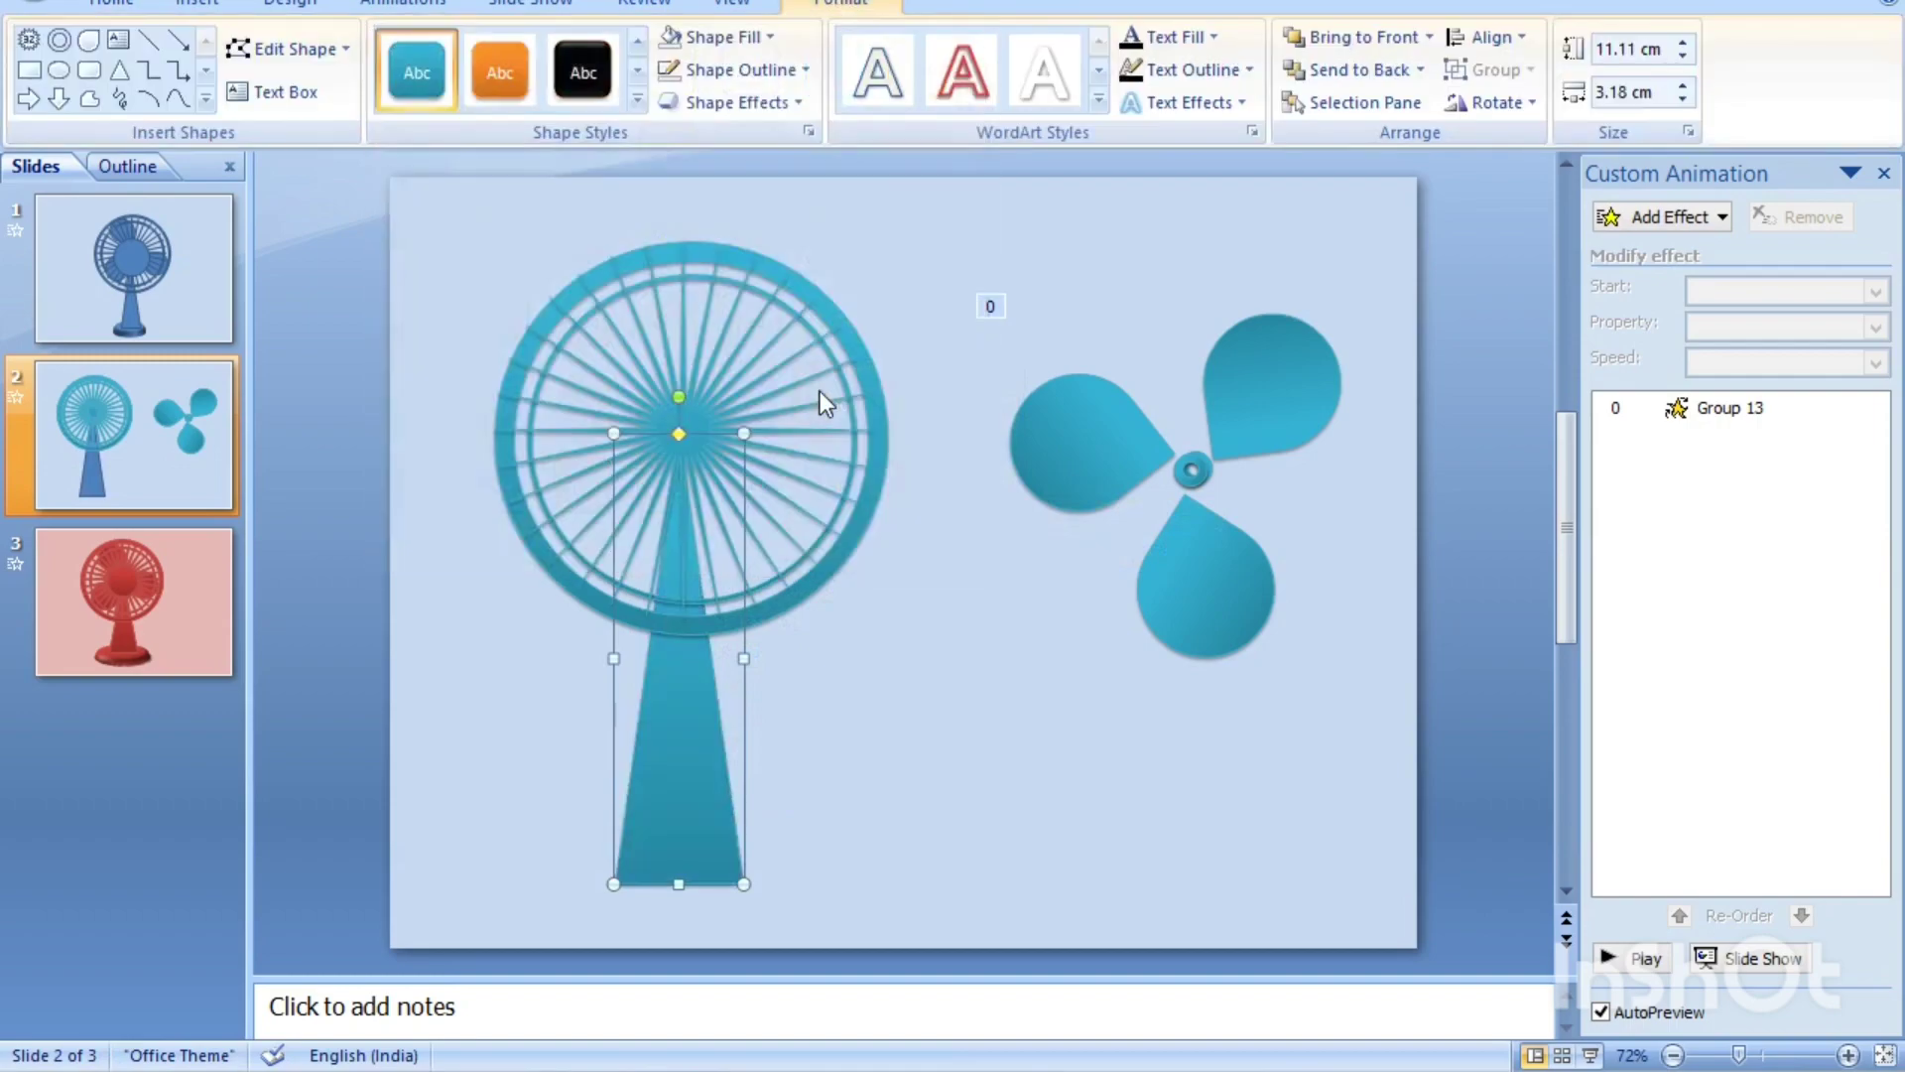
- Place a circle about 3.97 cm across over the centre of the spokes and apply the matching teal gradient style
{"action": "left_click", "coordinate": [60, 72]}
{"action": "left_click_drag", "start_coordinate": [615, 355], "coordinate": [768, 515]}
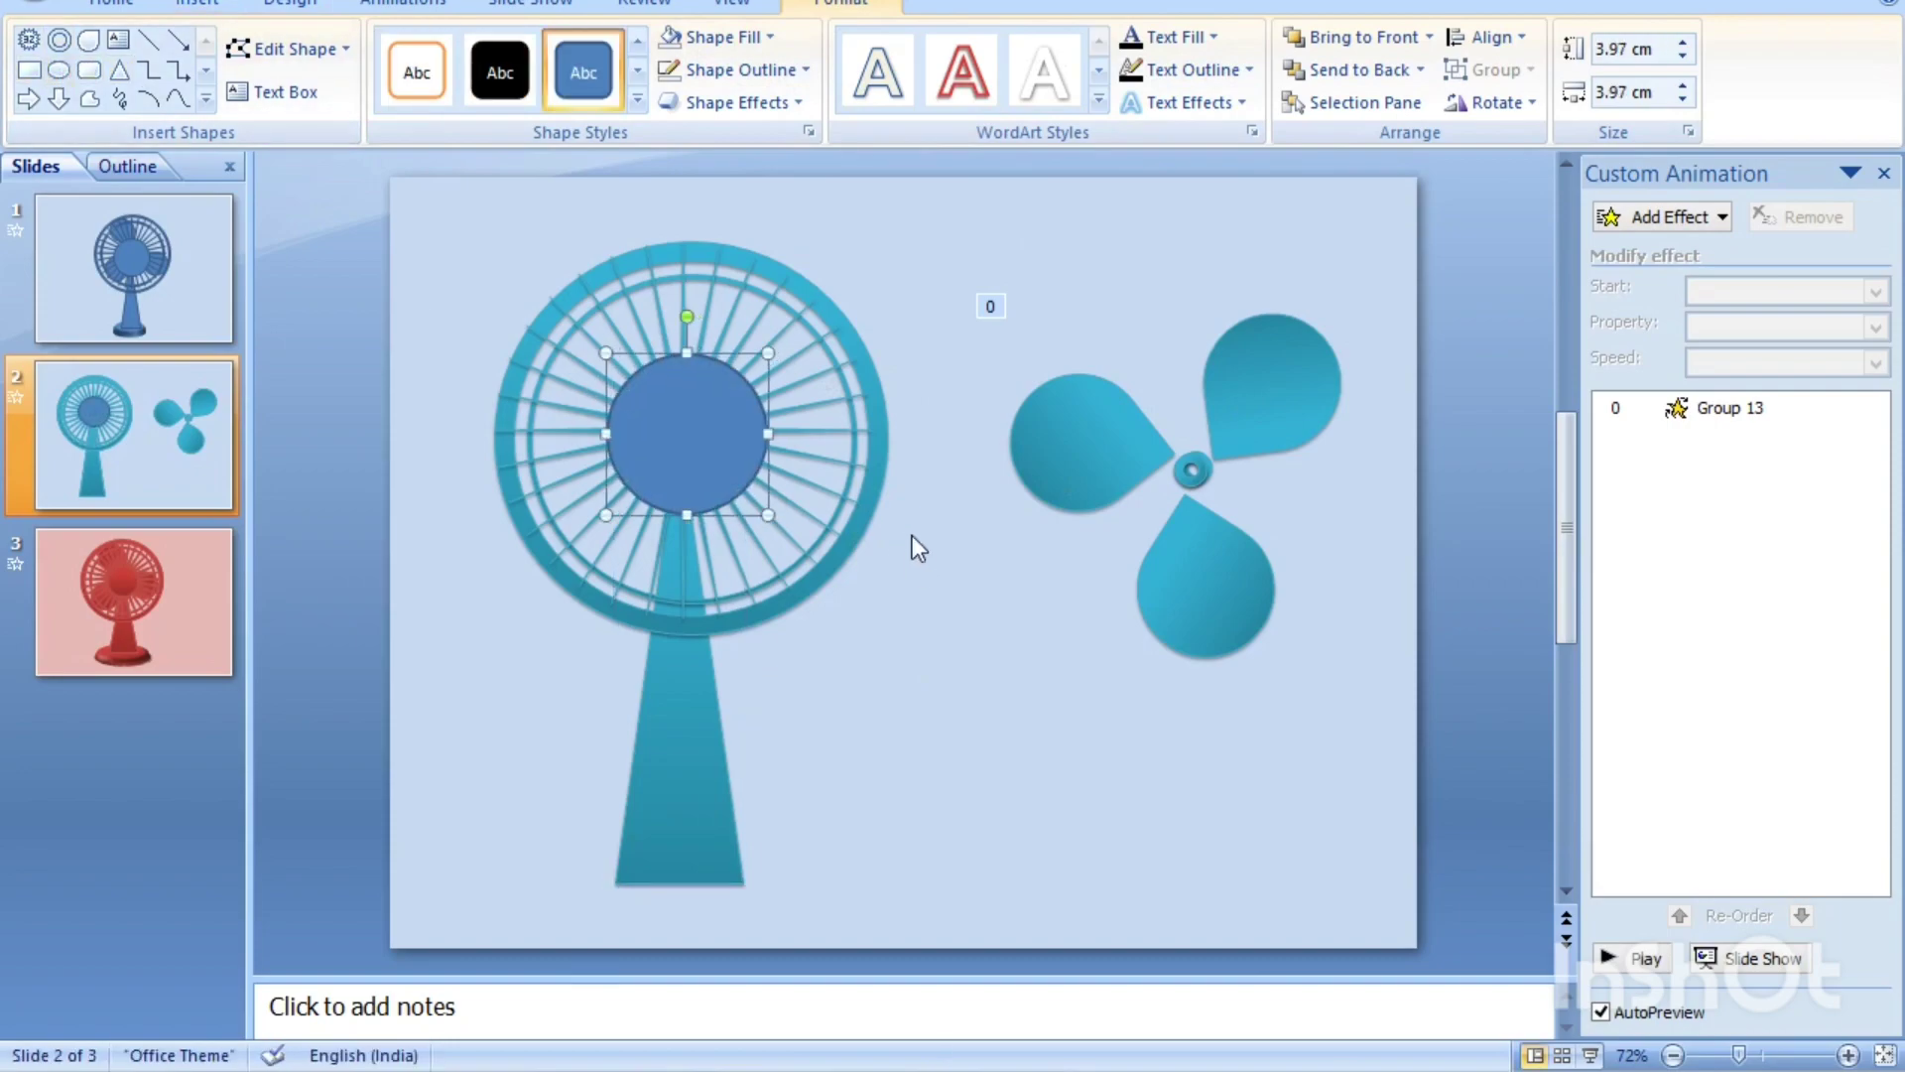
{"action": "left_click", "coordinate": [637, 102]}
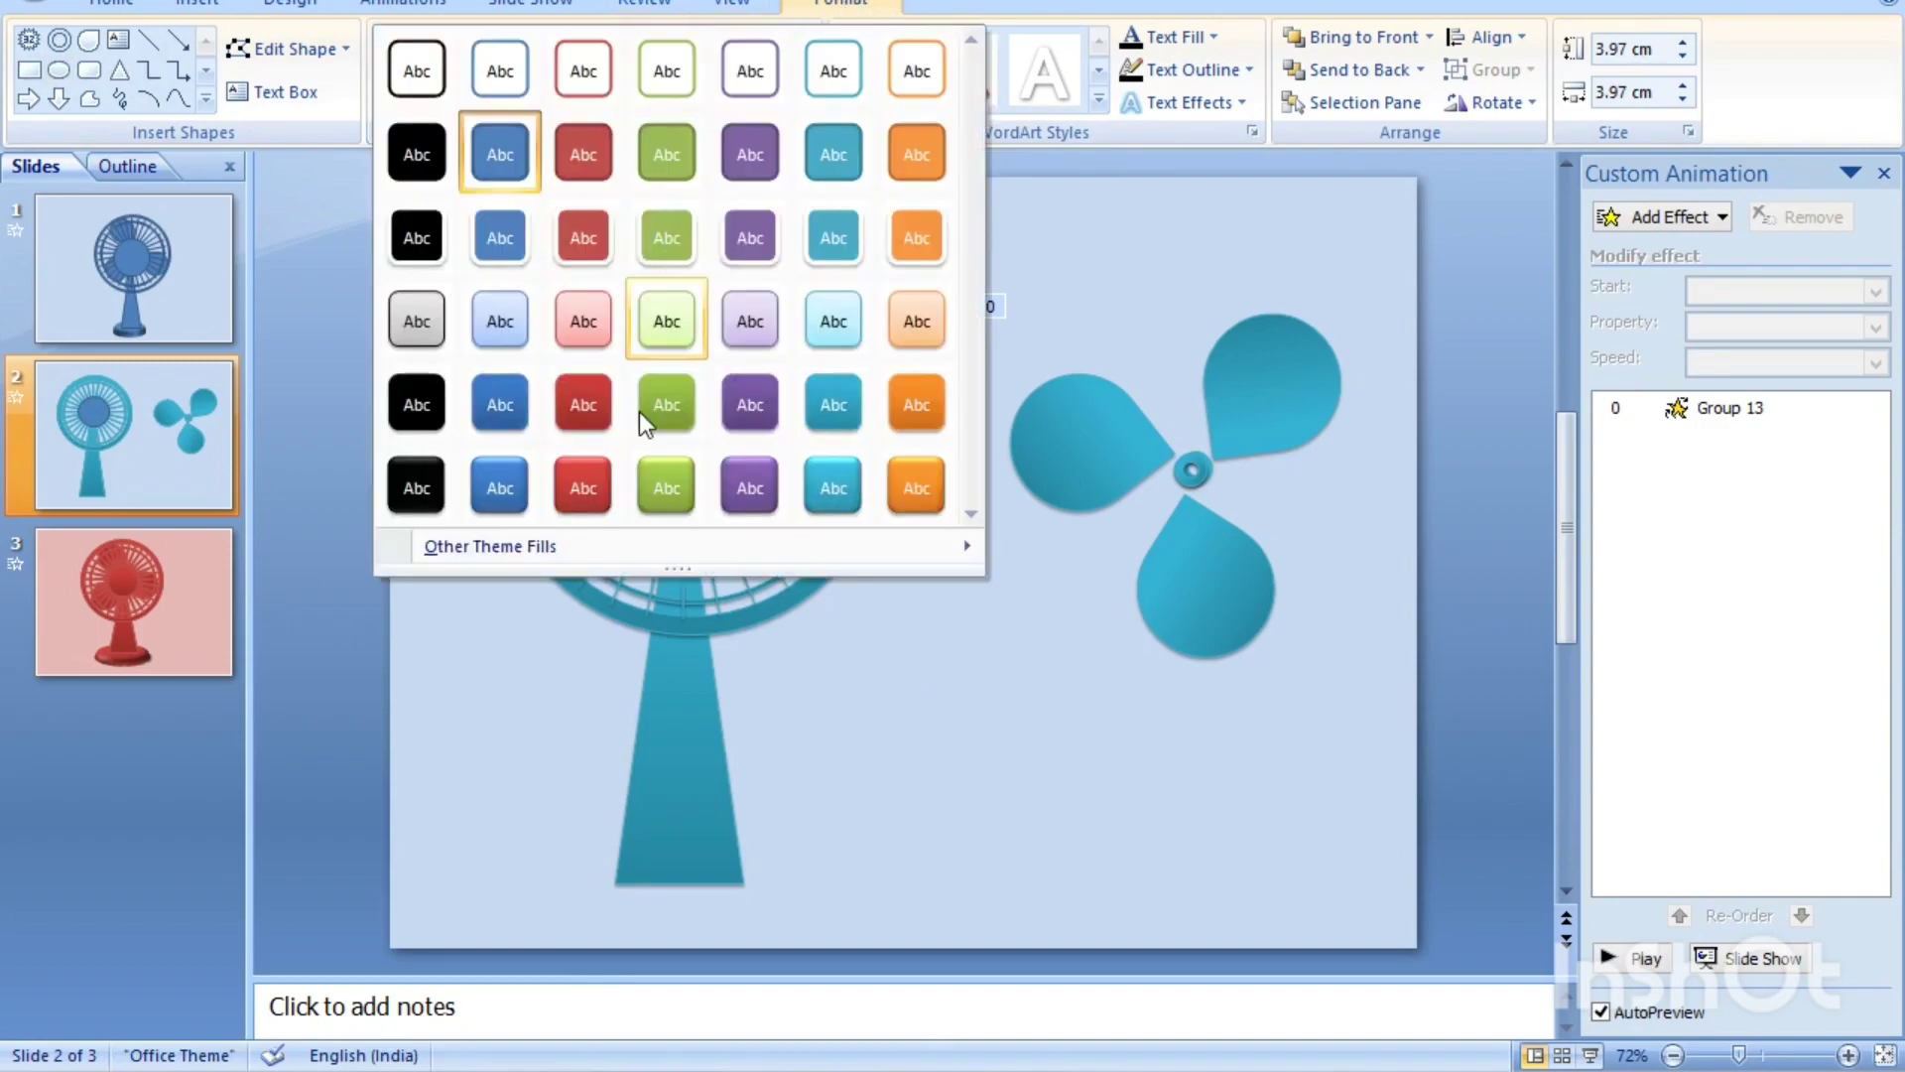
{"action": "left_click", "coordinate": [838, 404]}
{"action": "left_click", "coordinate": [933, 756]}
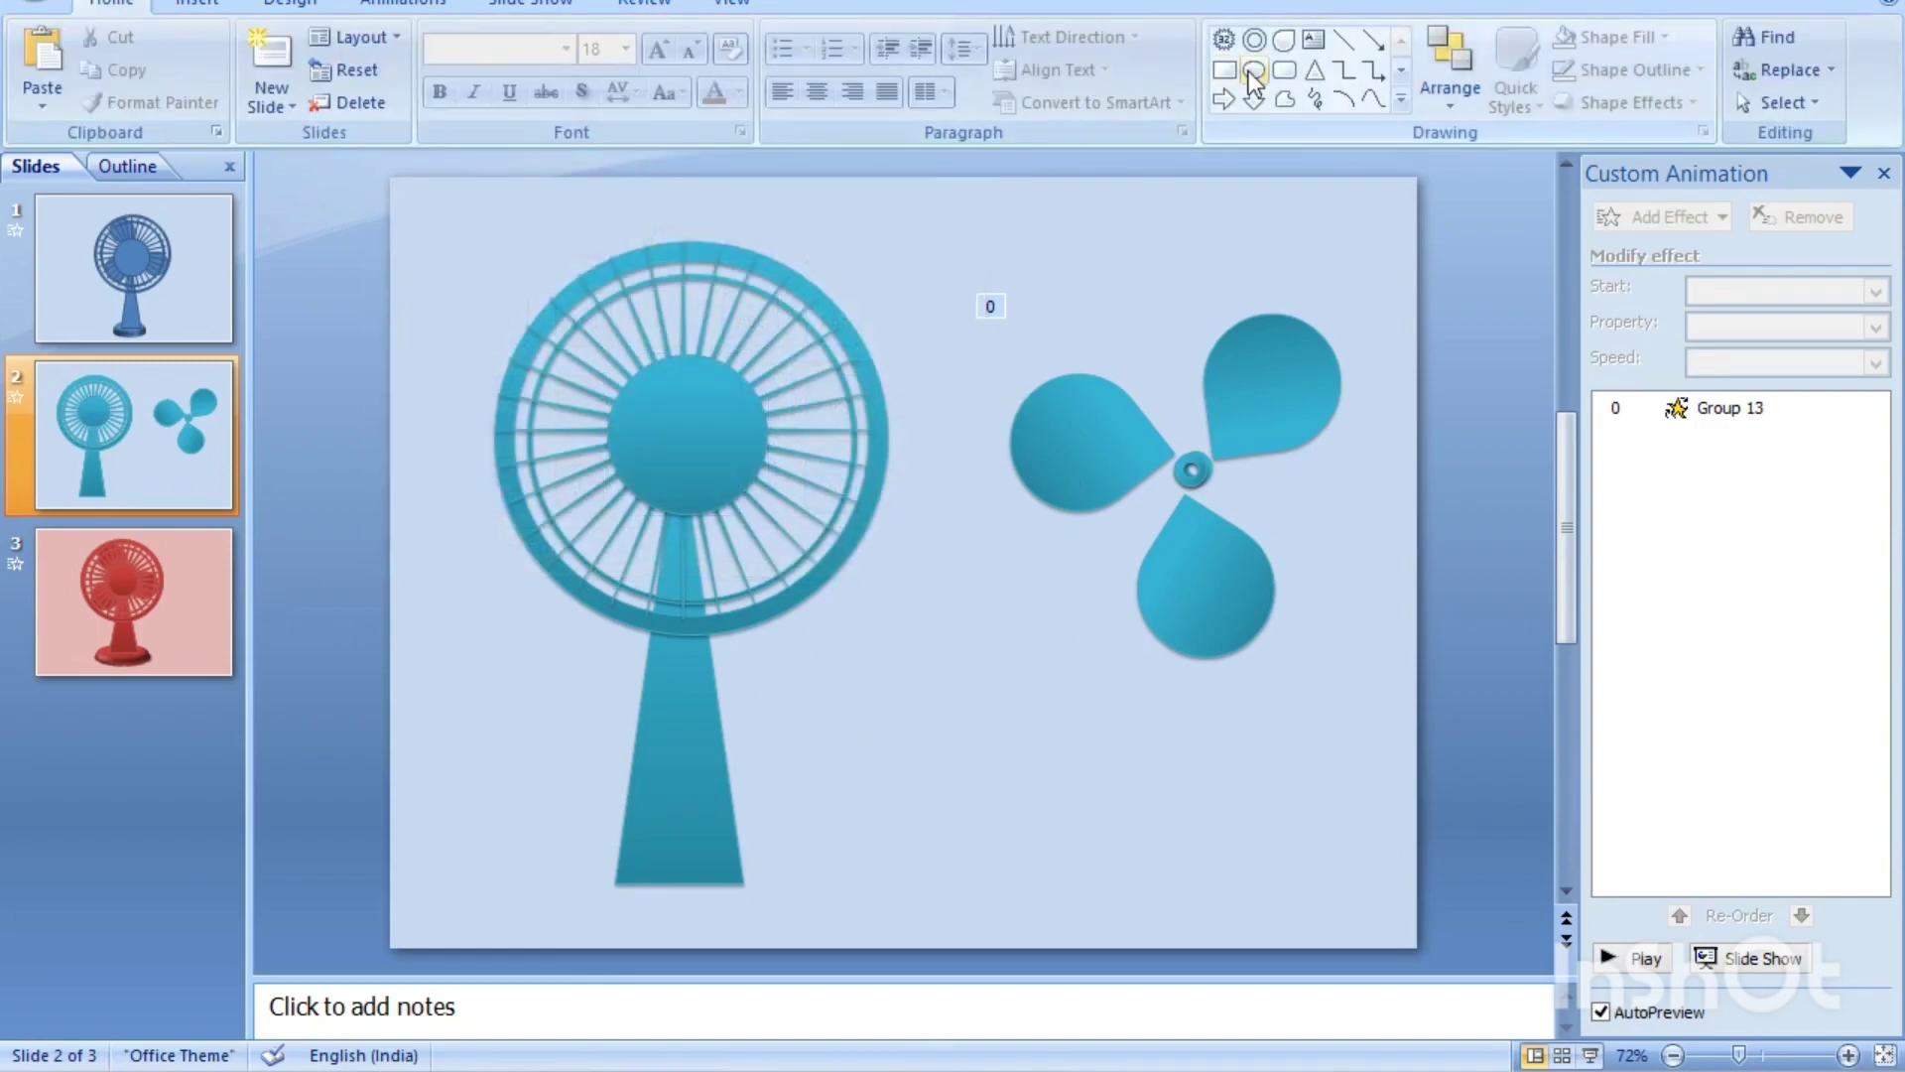
- Draw a circle about 8.53 cm across at the foot of the stand and apply the matching teal gradient style
{"action": "left_click", "coordinate": [1253, 69]}
{"action": "left_click_drag", "start_coordinate": [477, 762], "coordinate": [807, 848]}
{"action": "left_click", "coordinate": [842, 6]}
{"action": "left_click", "coordinate": [637, 103]}
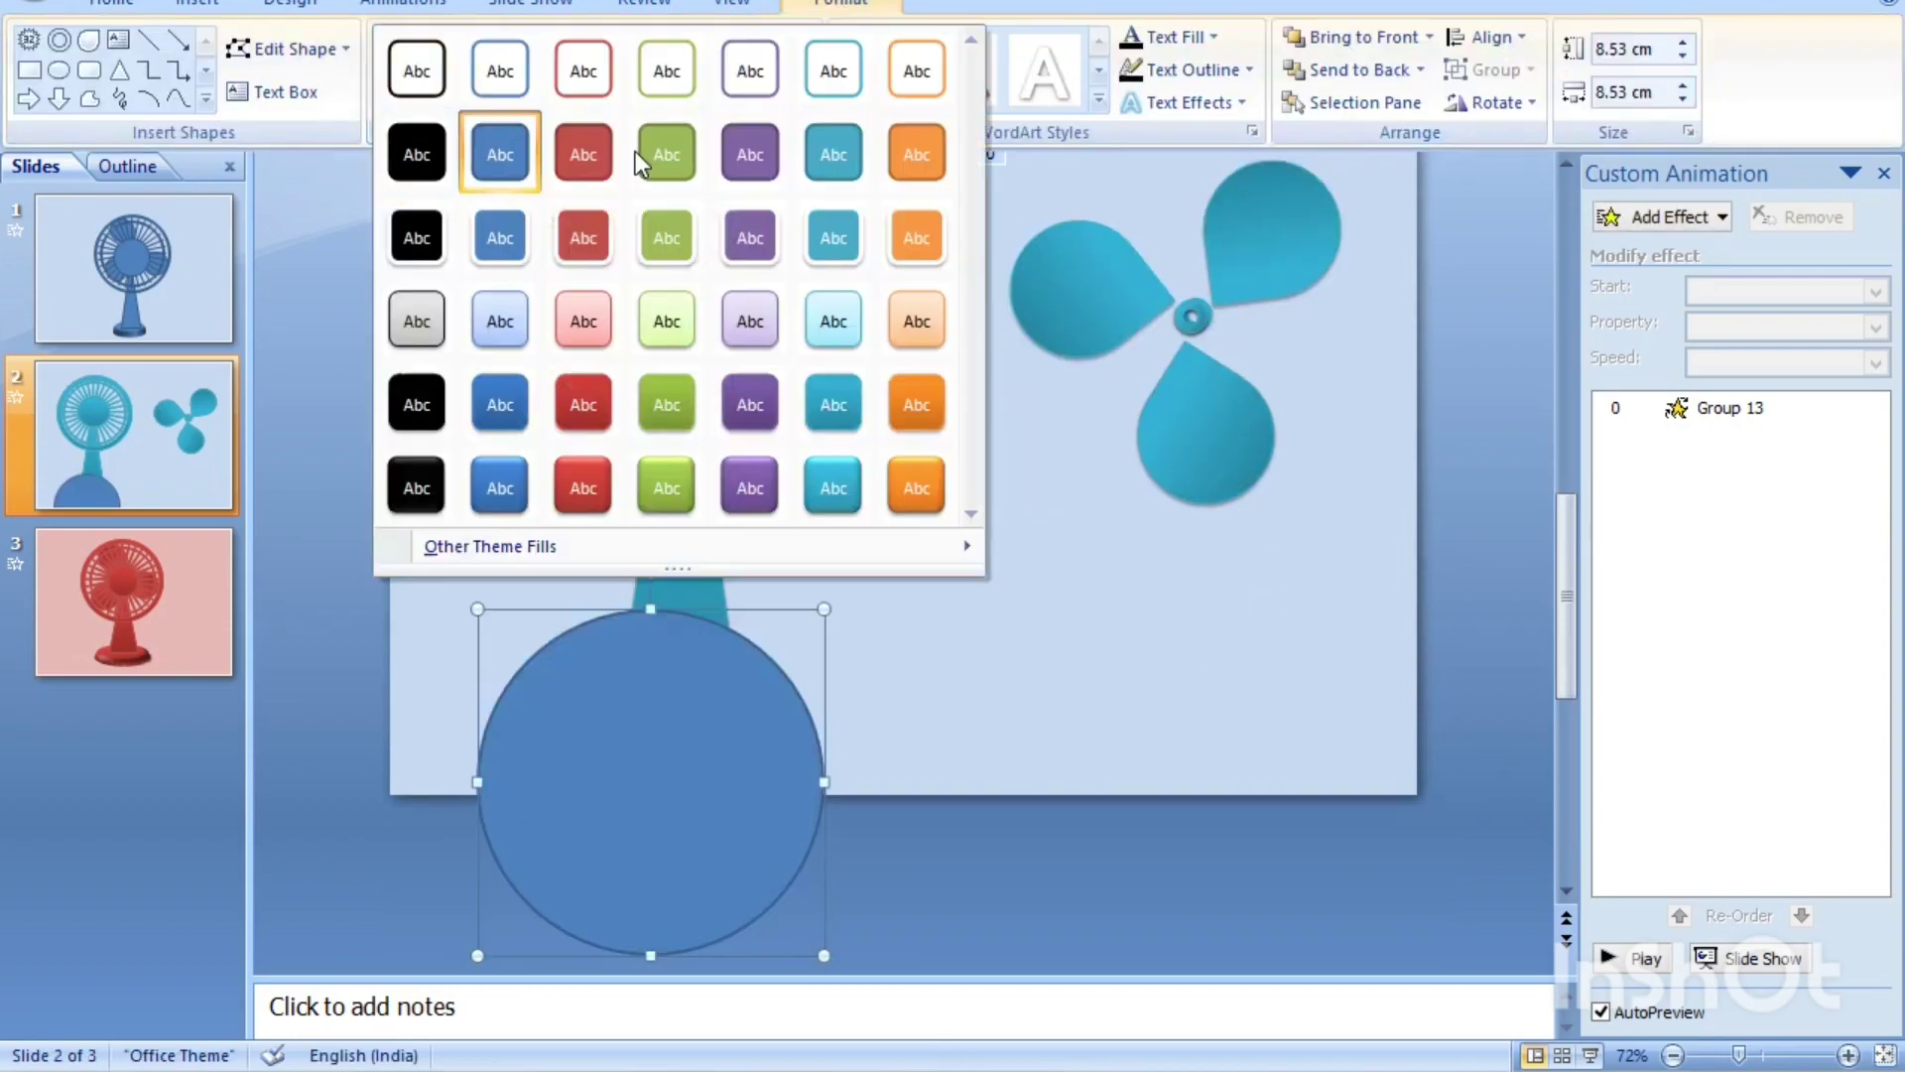
{"action": "left_click", "coordinate": [841, 403]}
- Tilt the bottom circle flat with the 3-D rotation preset of X 306.5°, Y 301.3° and Z 57.6°
{"action": "right_click", "coordinate": [641, 627]}
{"action": "left_click", "coordinate": [793, 647]}
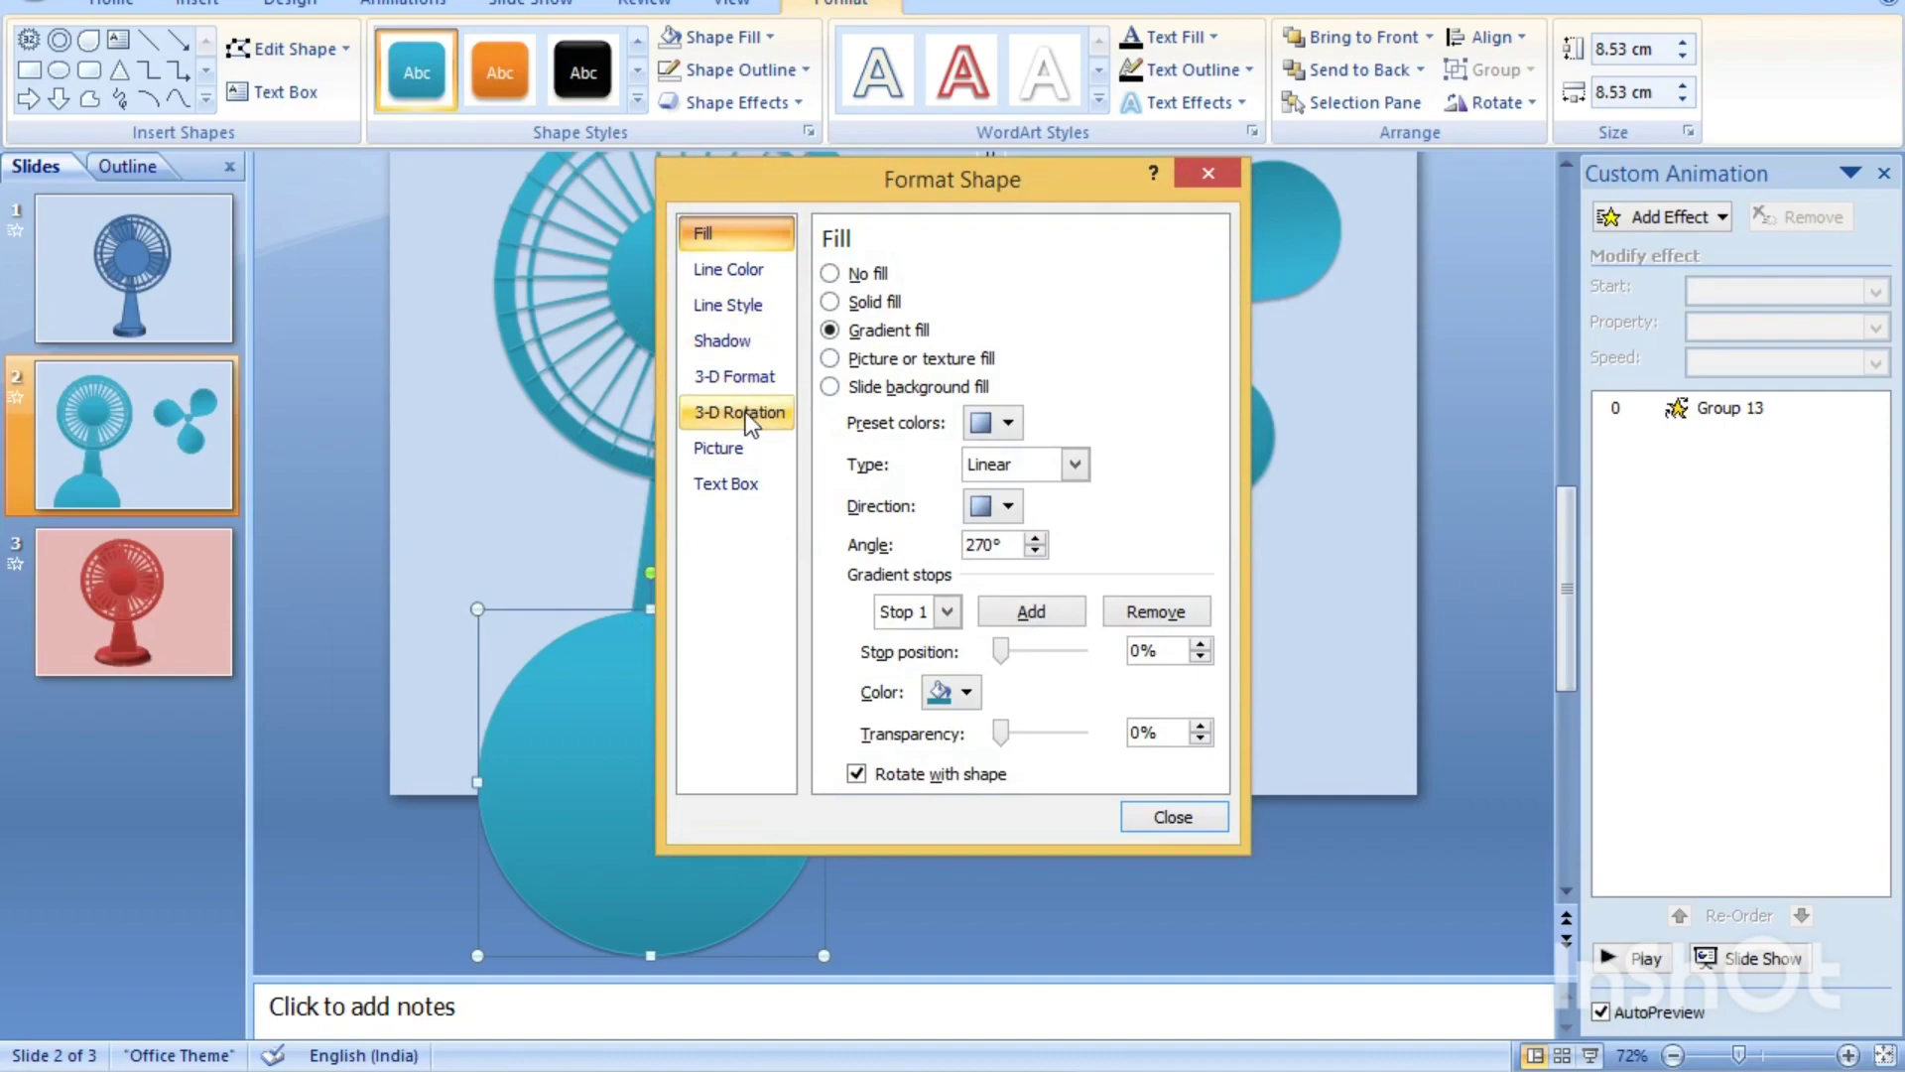
{"action": "left_click", "coordinate": [746, 413]}
{"action": "left_click", "coordinate": [965, 288]}
{"action": "left_click", "coordinate": [1099, 582]}
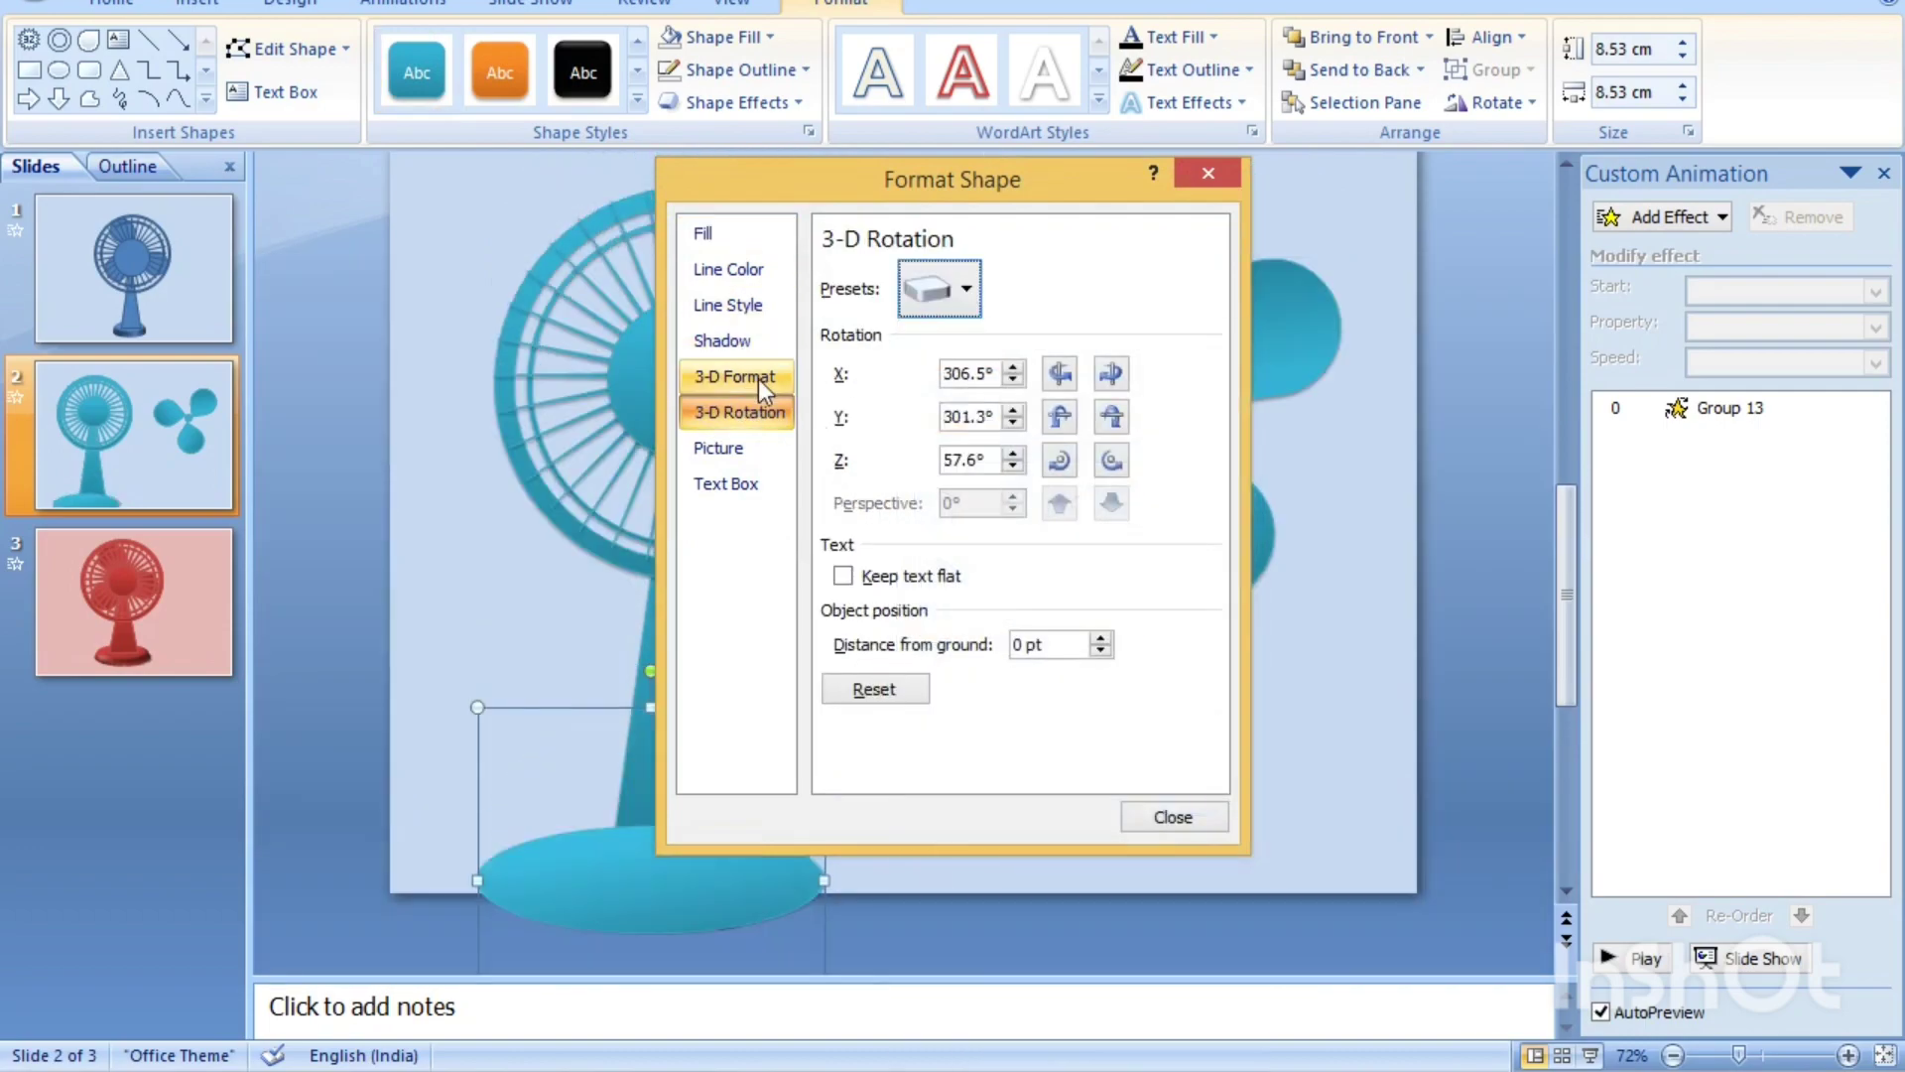
- Give the tilted base a top bevel 25 pt wide and 25 pt high
{"action": "left_click", "coordinate": [759, 379]}
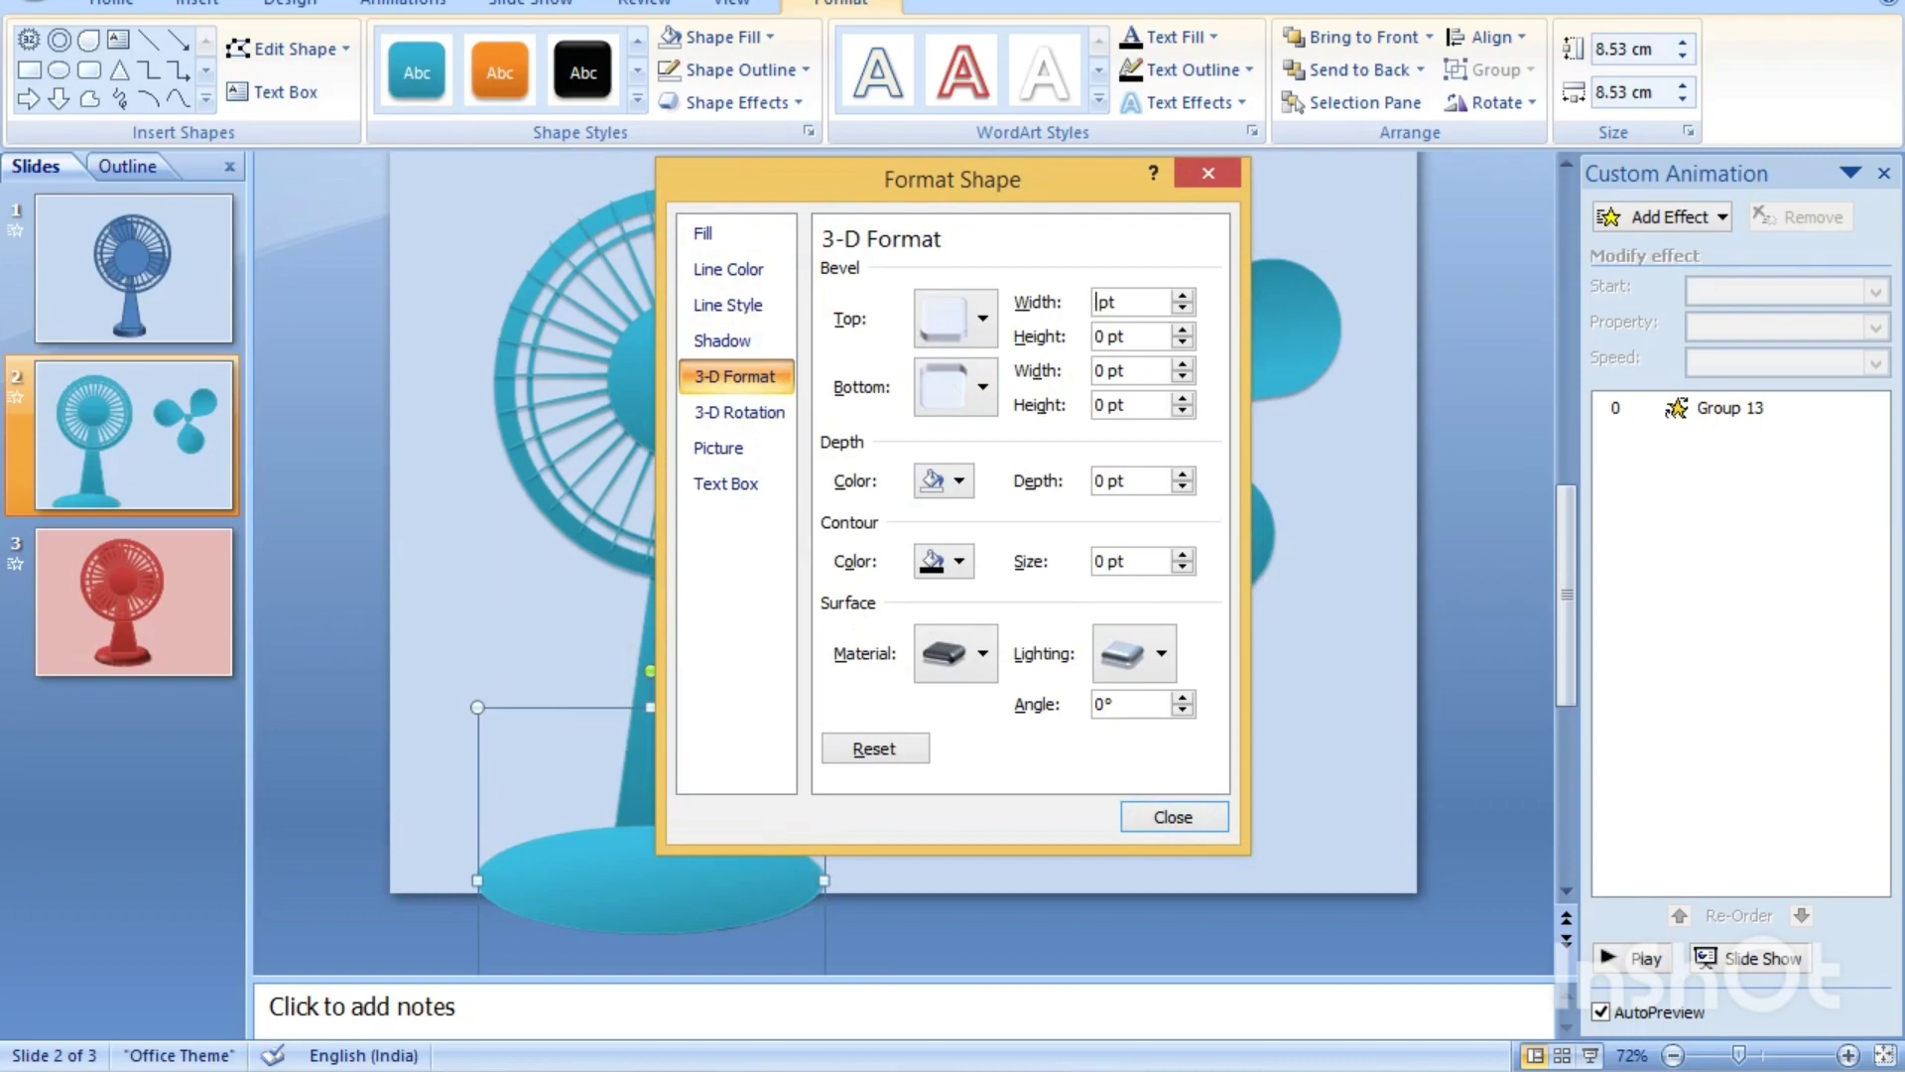
{"action": "type", "text": "25"}
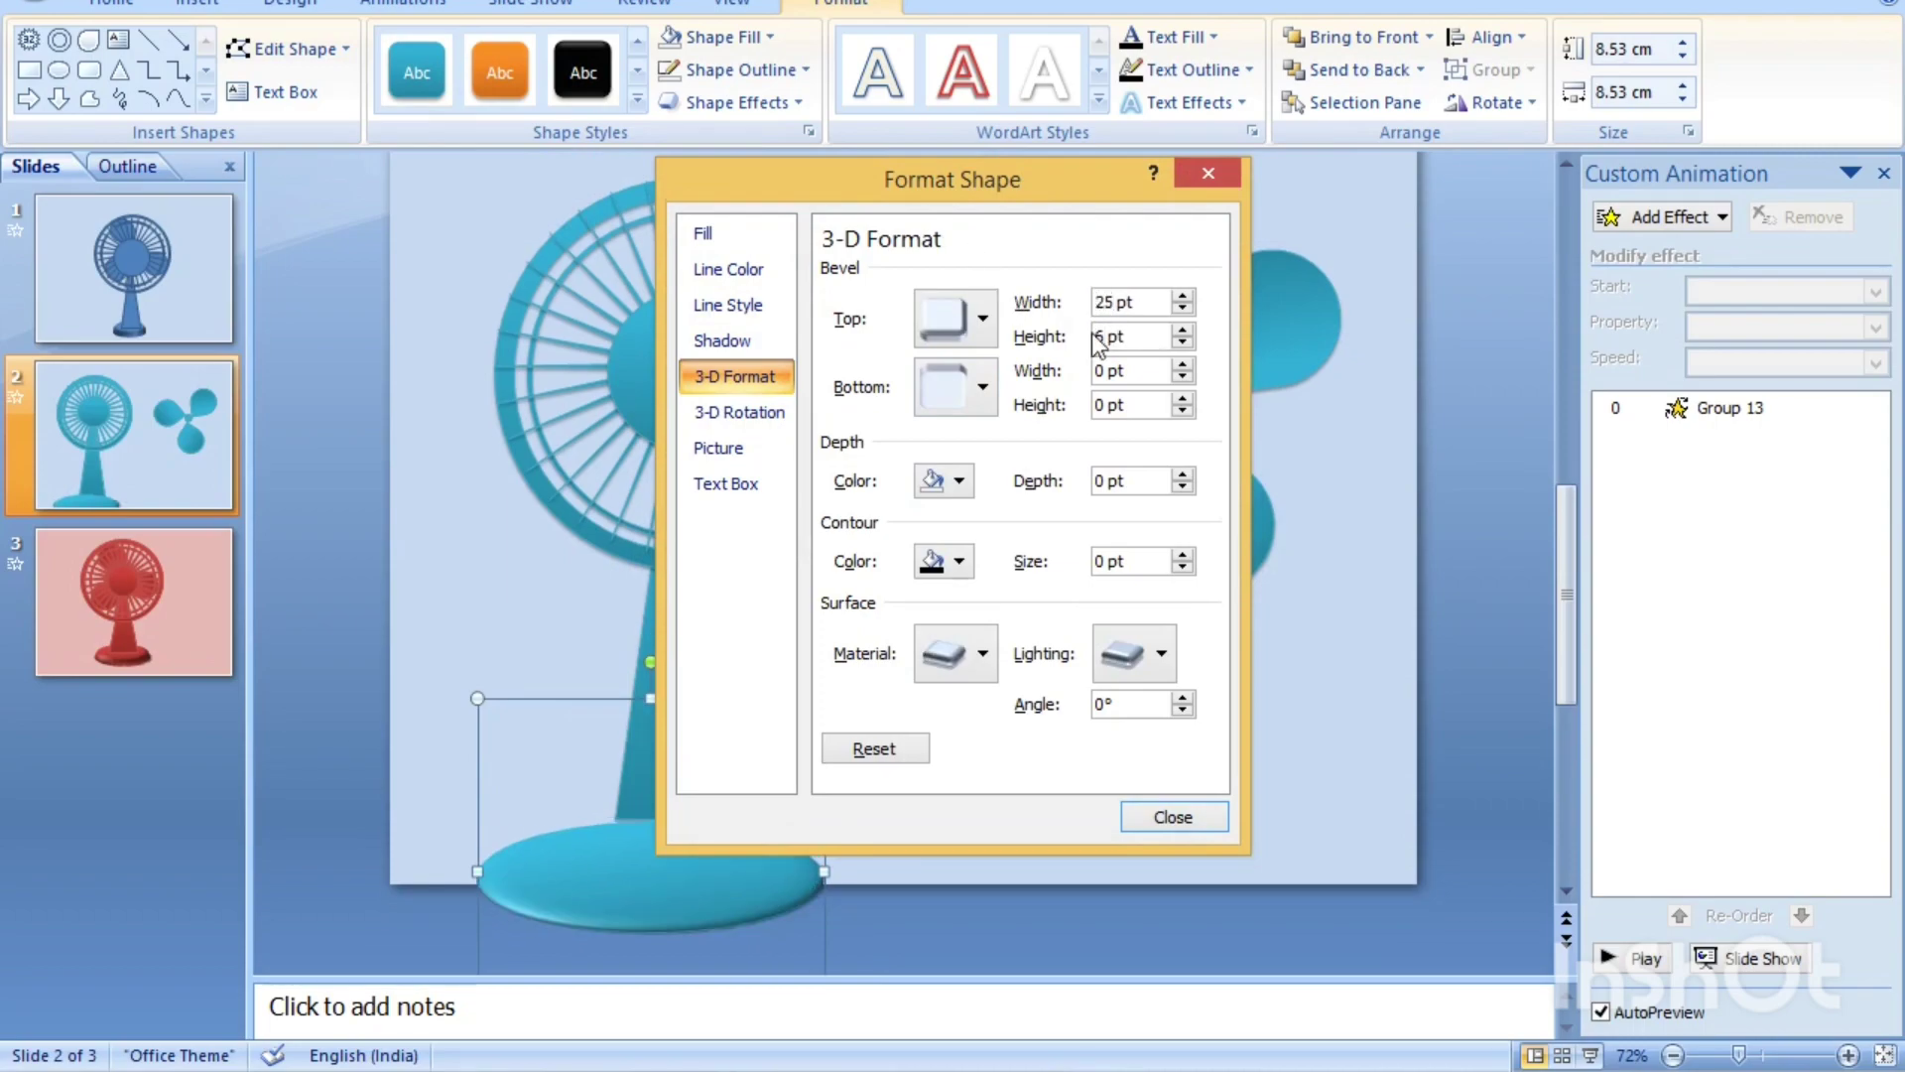
{"action": "key", "text": "Delete"}
{"action": "type", "text": "25"}
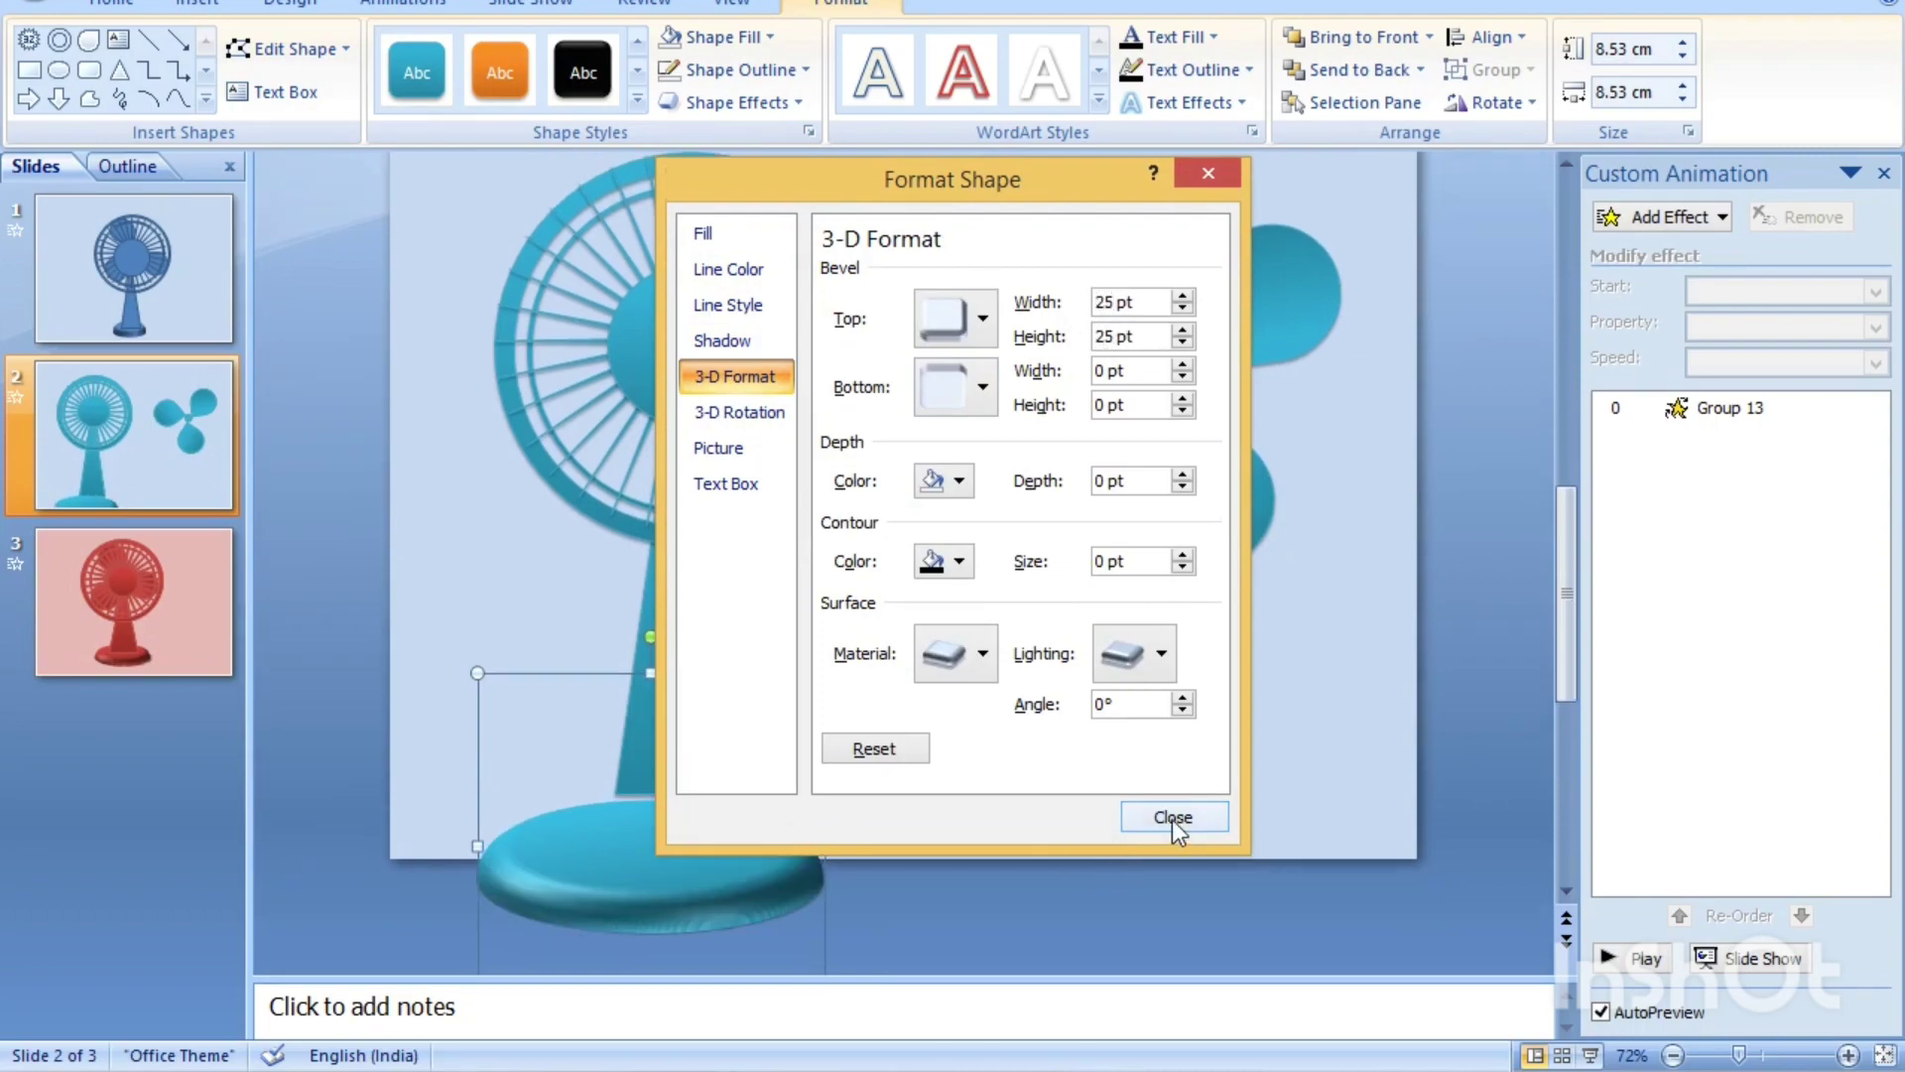
{"action": "left_click", "coordinate": [1173, 820]}
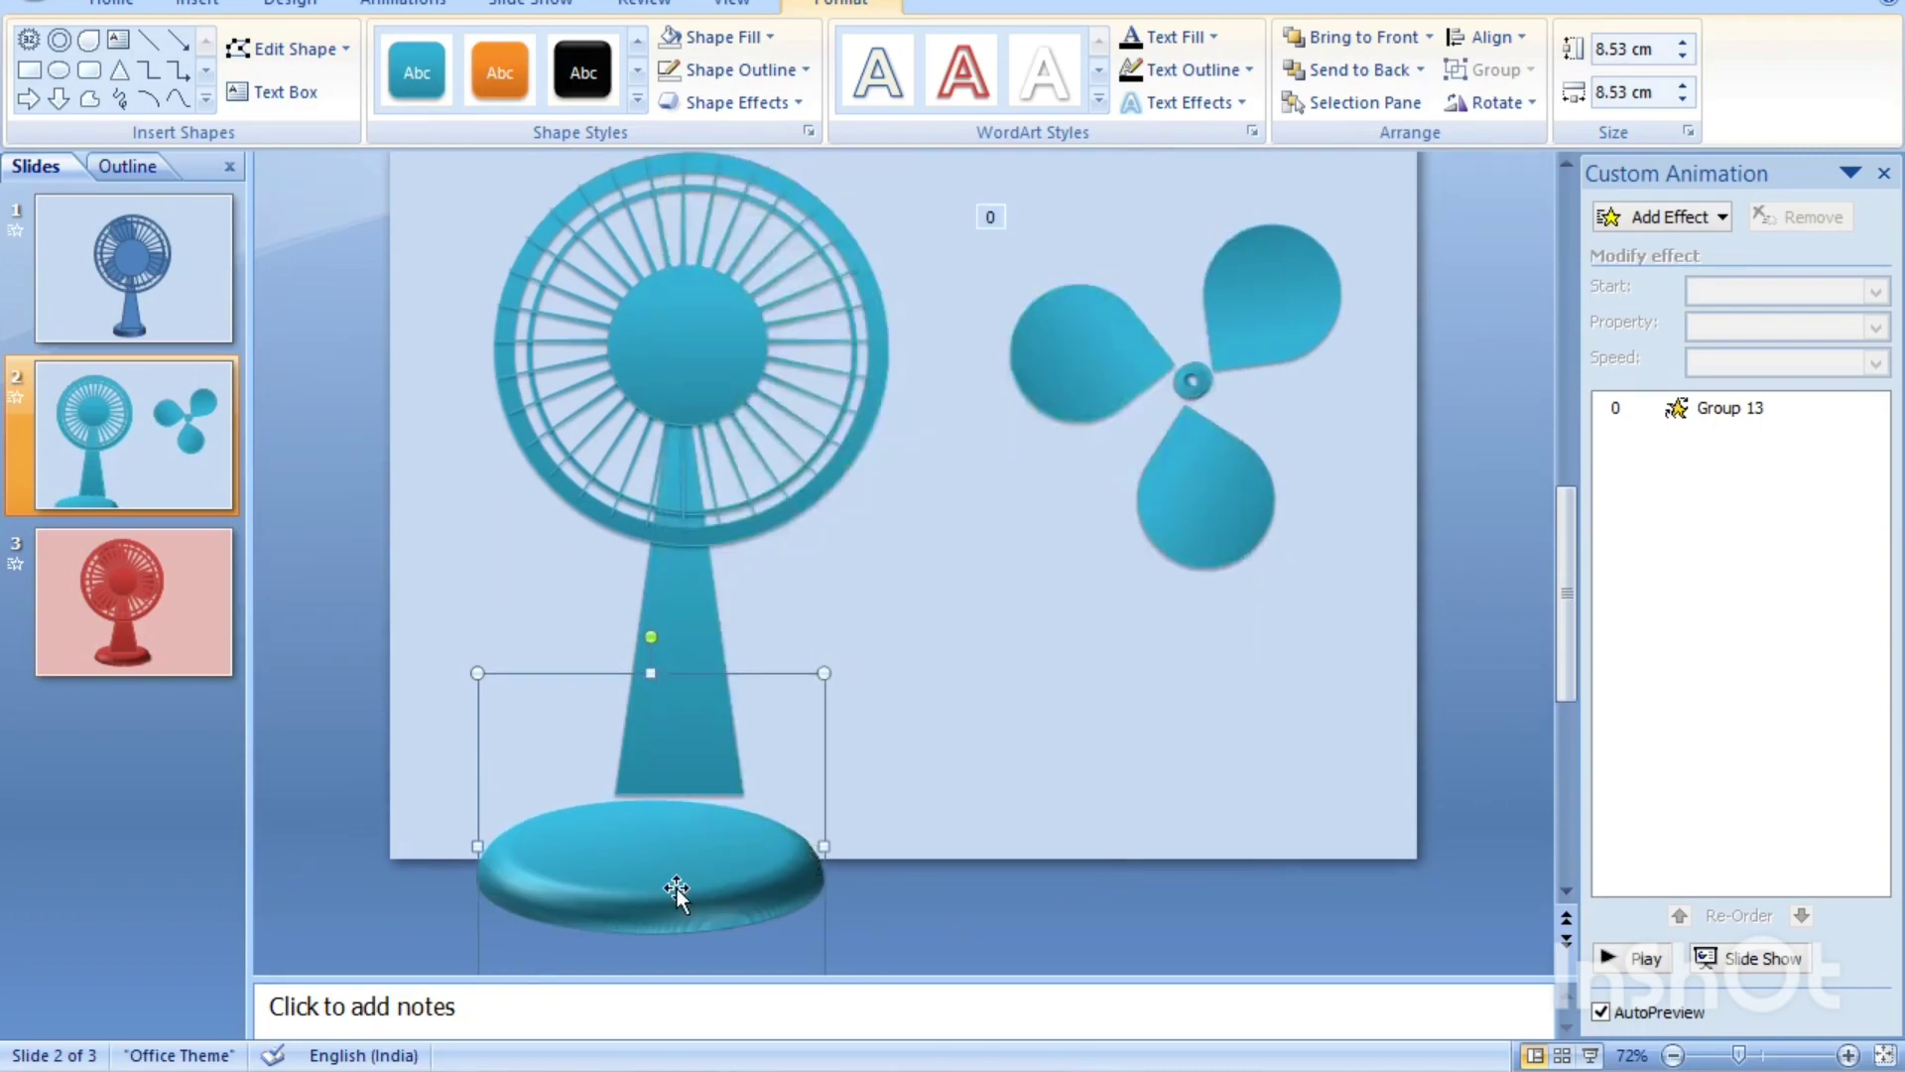
- Send the base behind the stand and group all the fan parts except the blades
{"action": "right_click", "coordinate": [734, 859]}
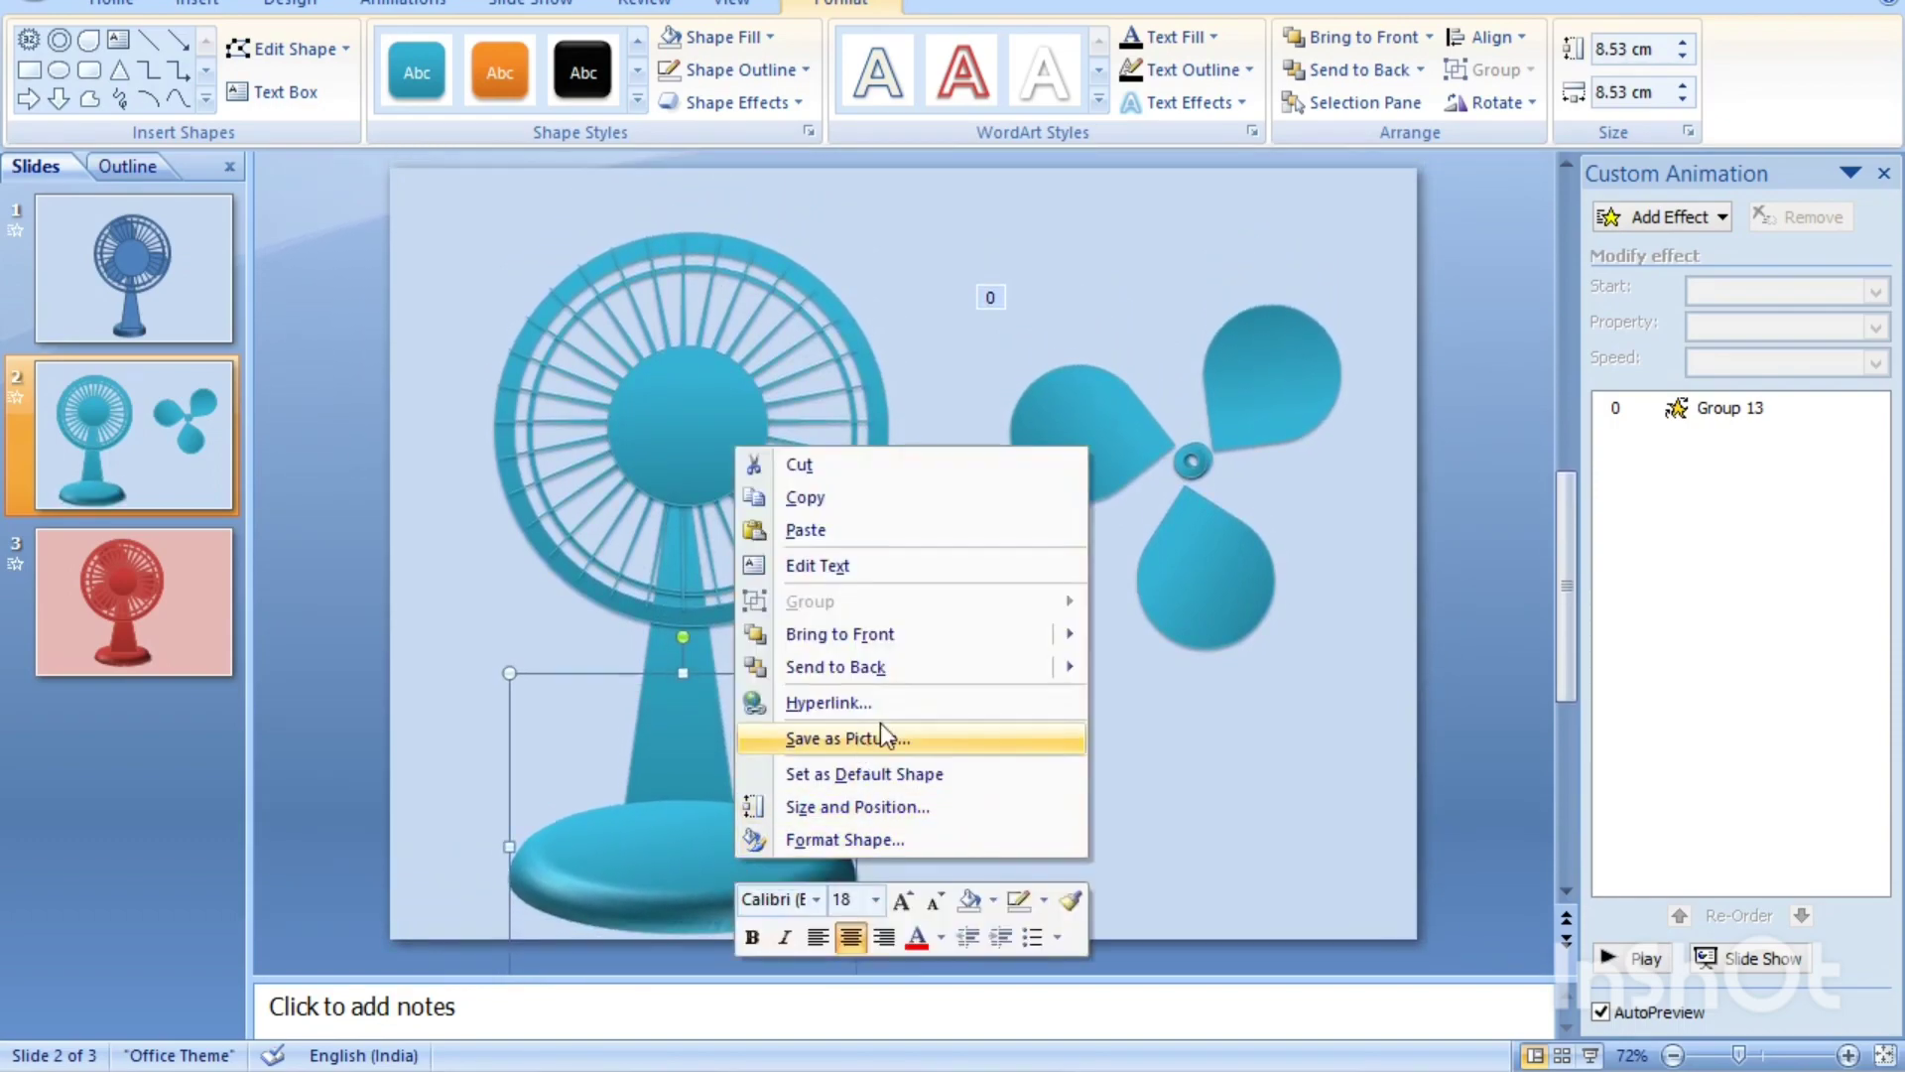
{"action": "left_click", "coordinate": [1133, 703]}
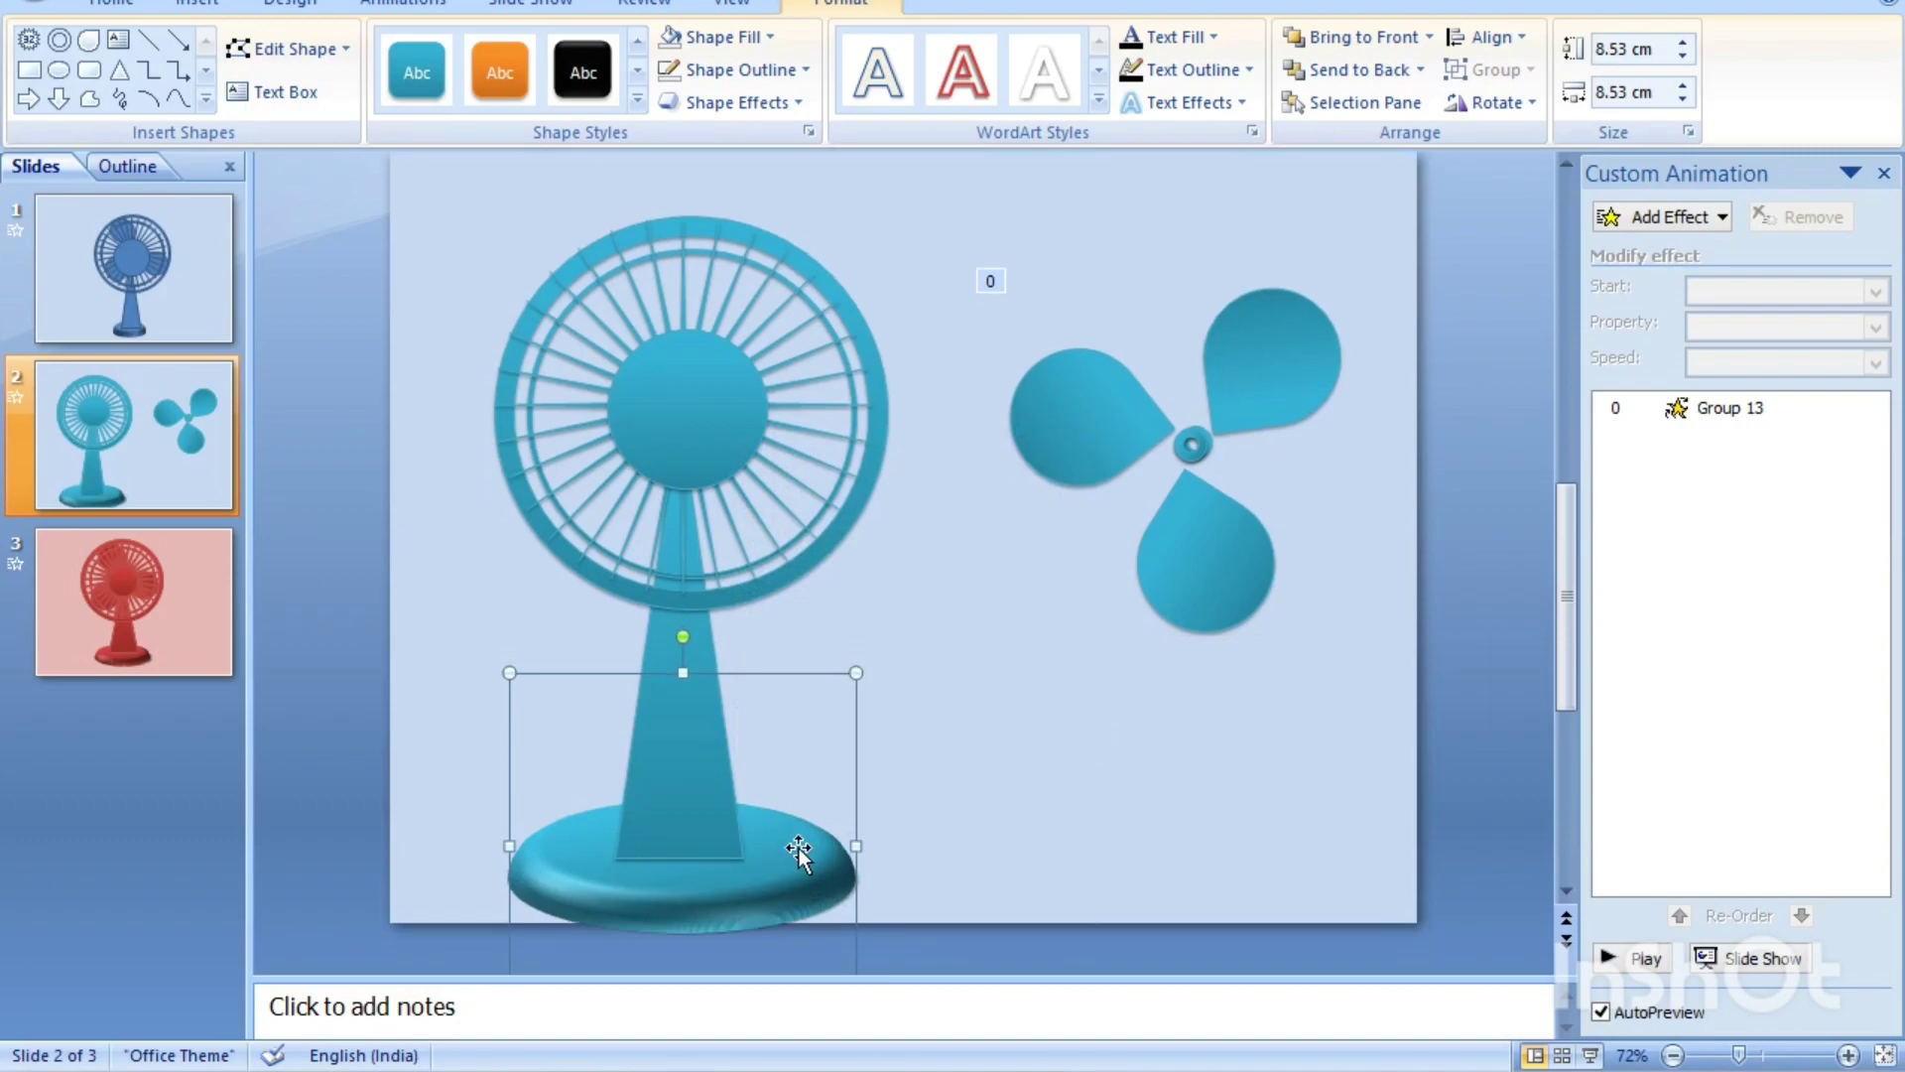
{"action": "left_click", "coordinate": [471, 191]}
{"action": "left_click_drag", "start_coordinate": [435, 178], "coordinate": [911, 917]}
{"action": "key", "text": "ctrl+g"}
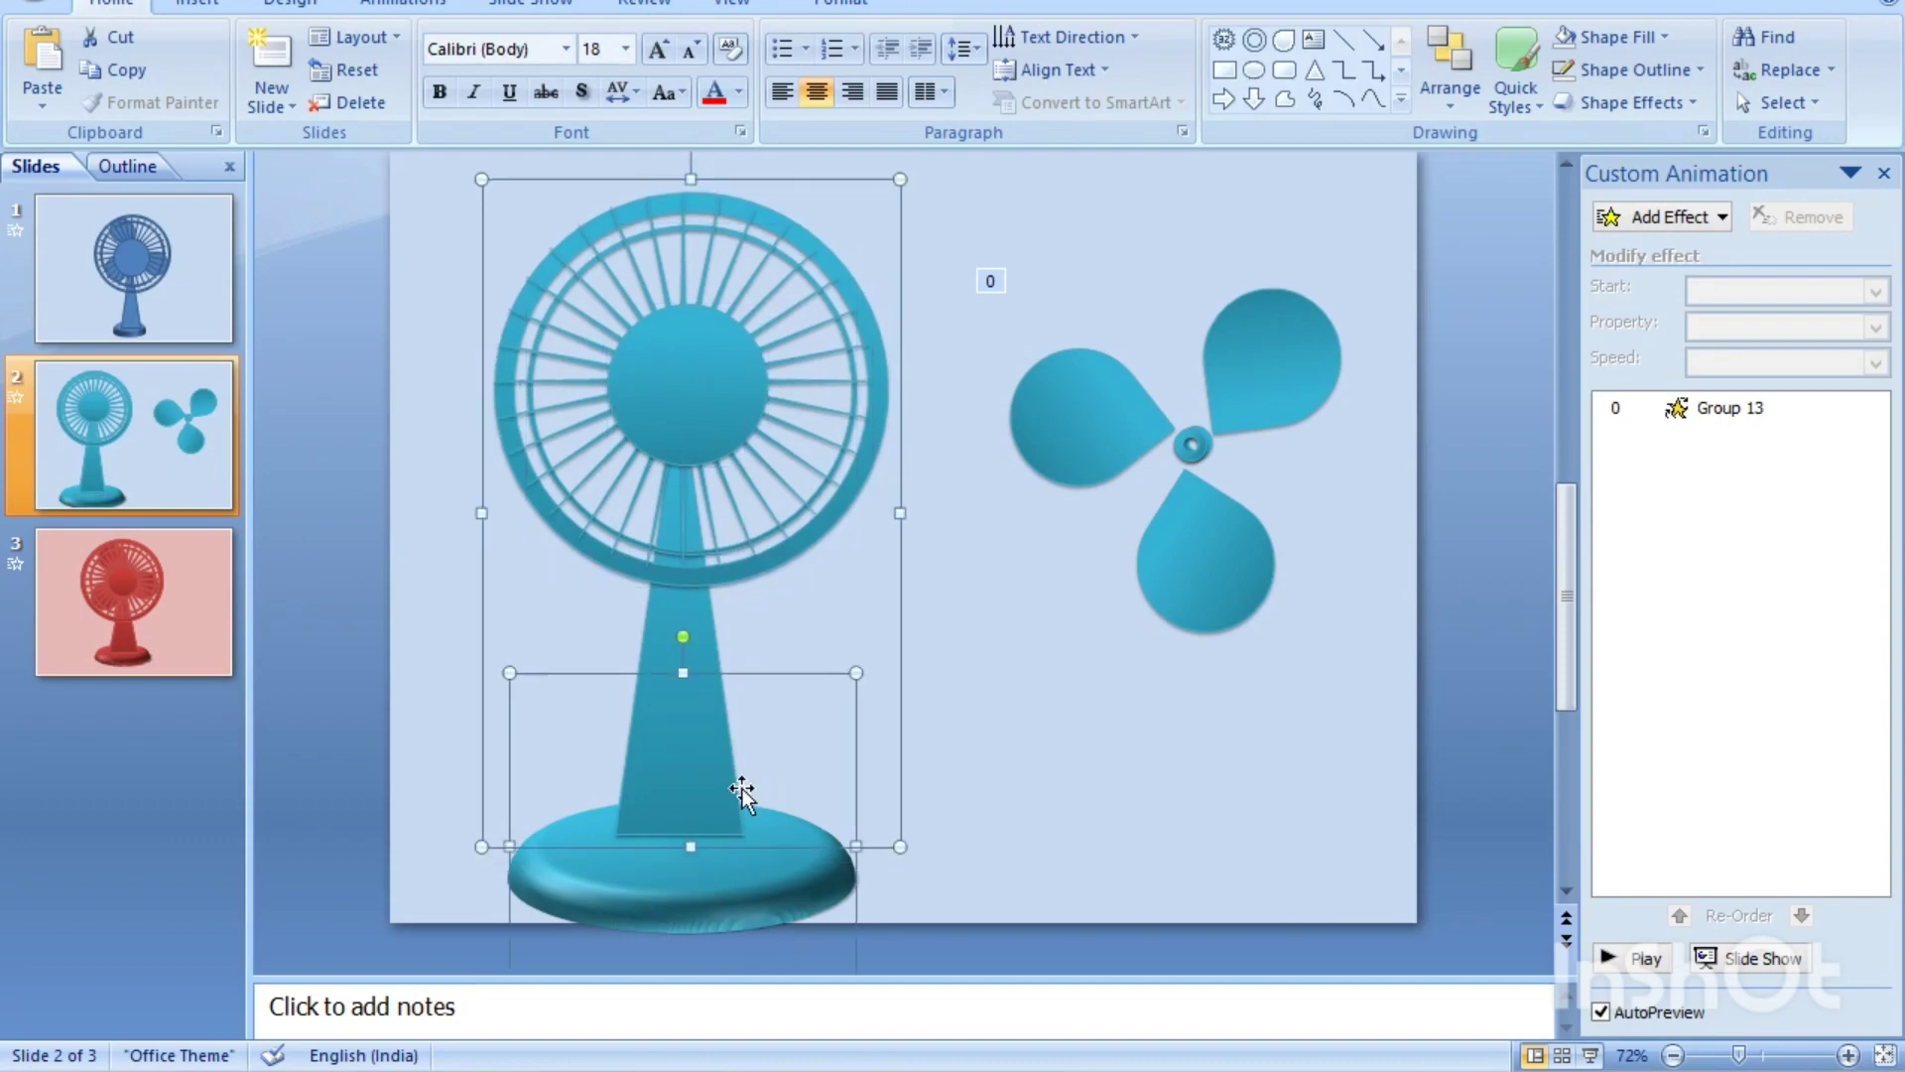
{"action": "key", "text": "ctrl+g"}
- Move the grouped fan body to the middle of the slide with its base at the slide's lower edge
{"action": "key", "text": "Up"}
{"action": "key", "text": "Up"}
{"action": "key", "text": "Up"}
{"action": "key", "text": "Up"}
{"action": "key", "text": "Up"}
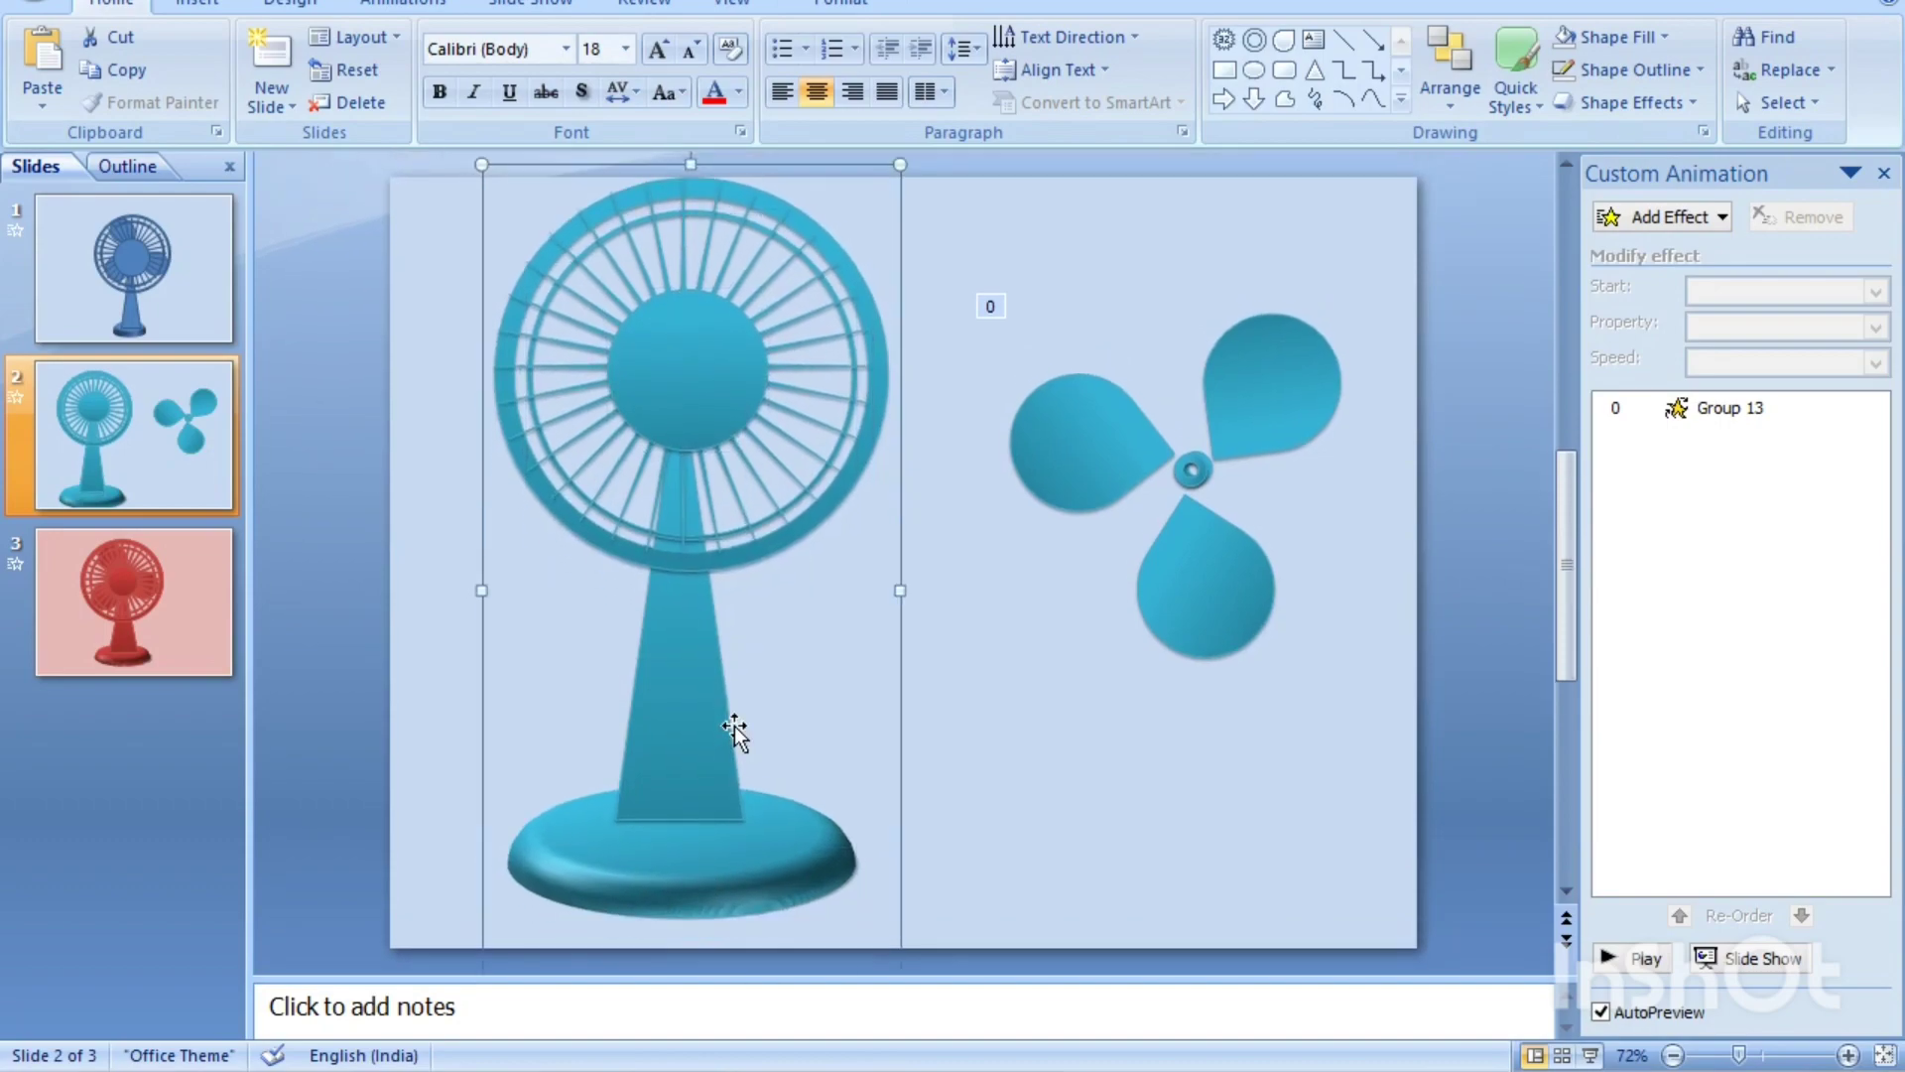
{"action": "key", "text": "Right"}
{"action": "key", "text": "Right"}
{"action": "key", "text": "Right"}
{"action": "key", "text": "Right"}
{"action": "key", "text": "Right"}
{"action": "key", "text": "Right"}
{"action": "key", "text": "Right"}
{"action": "key", "text": "Right"}
{"action": "key", "text": "Right"}
{"action": "key", "text": "Right"}
{"action": "key", "text": "Right"}
{"action": "key", "text": "Right"}
{"action": "key", "text": "Right"}
{"action": "key", "text": "Right"}
{"action": "key", "text": "Right"}
{"action": "key", "text": "Right"}
{"action": "key", "text": "Right"}
{"action": "key", "text": "Right"}
{"action": "key", "text": "Right"}
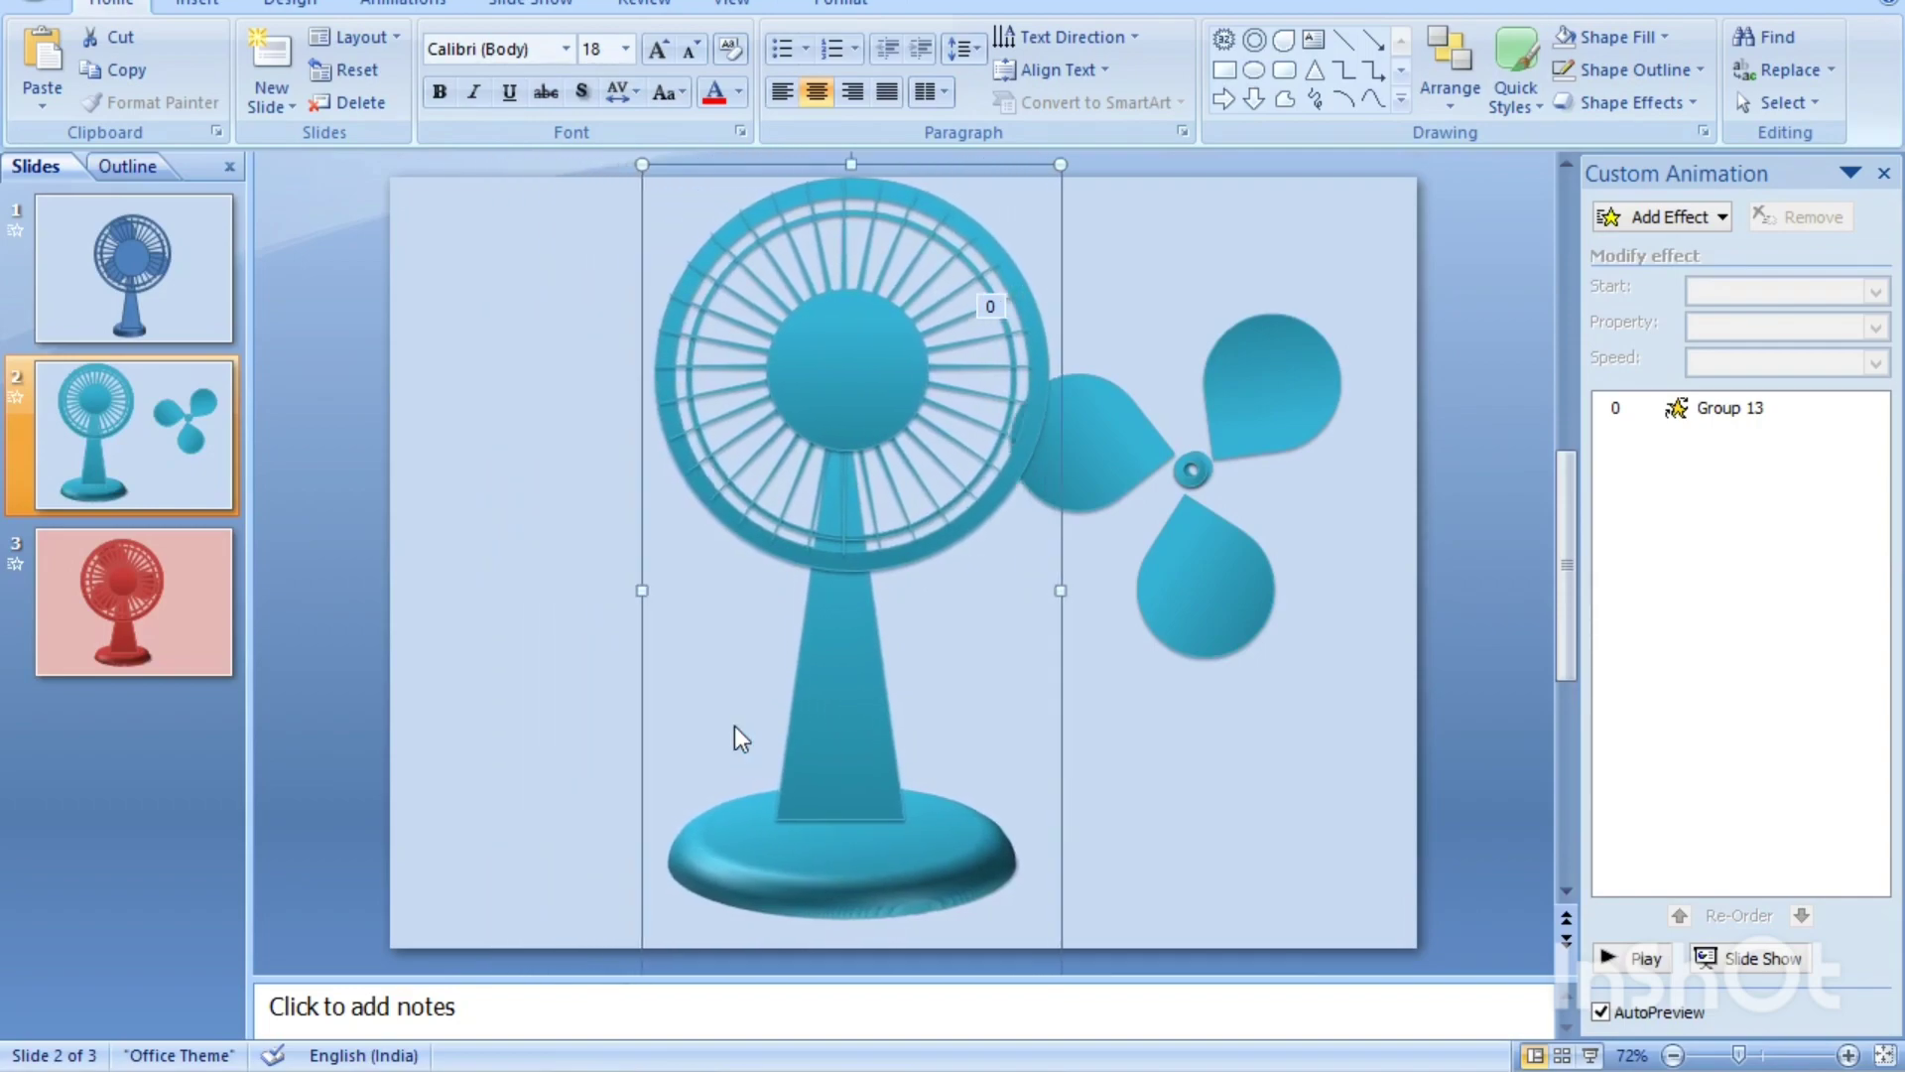
{"action": "key", "text": "Right"}
{"action": "key", "text": "Right"}
{"action": "key", "text": "Right"}
{"action": "key", "text": "Down"}
{"action": "key", "text": "Down"}
{"action": "key", "text": "Down"}
{"action": "key", "text": "Down"}
- Shrink the blade group proportionally and send it to the back
{"action": "left_click", "coordinate": [1189, 489]}
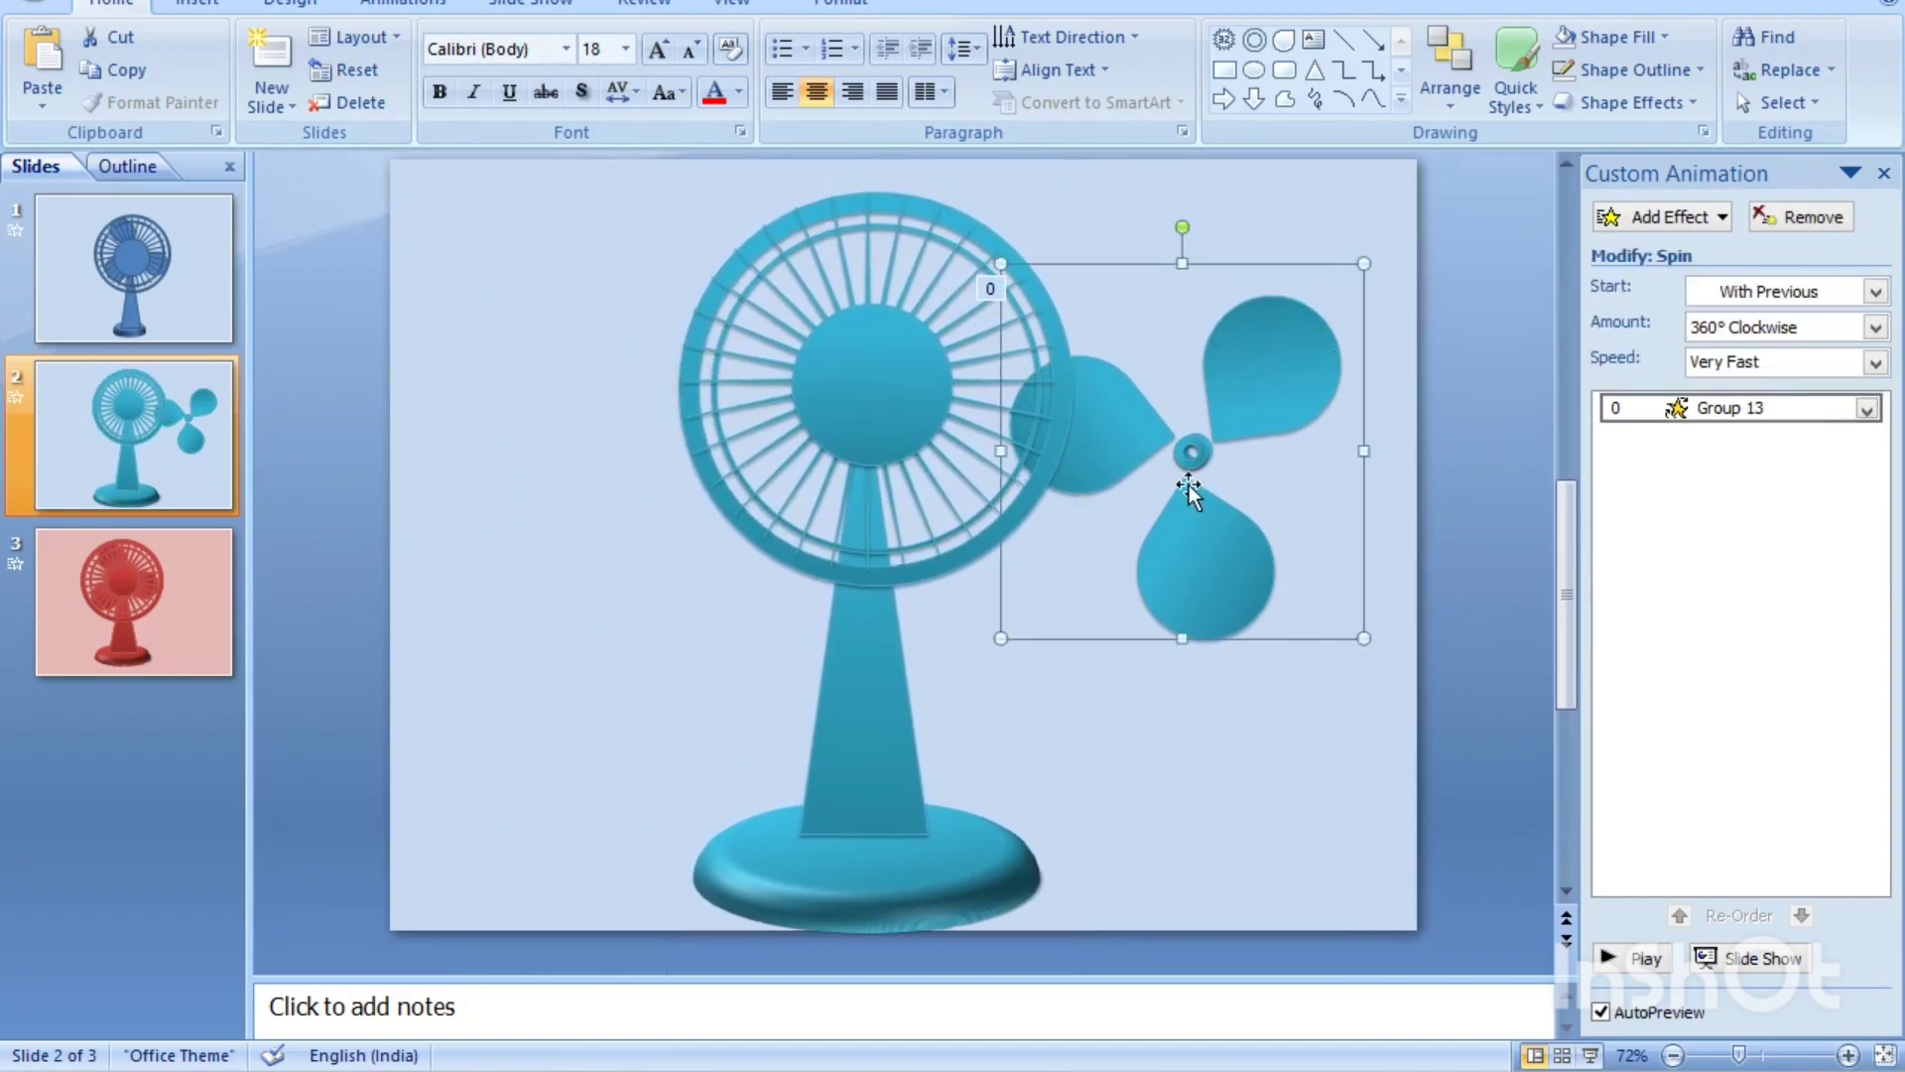
{"action": "left_click_drag", "start_coordinate": [1364, 262], "coordinate": [1293, 336]}
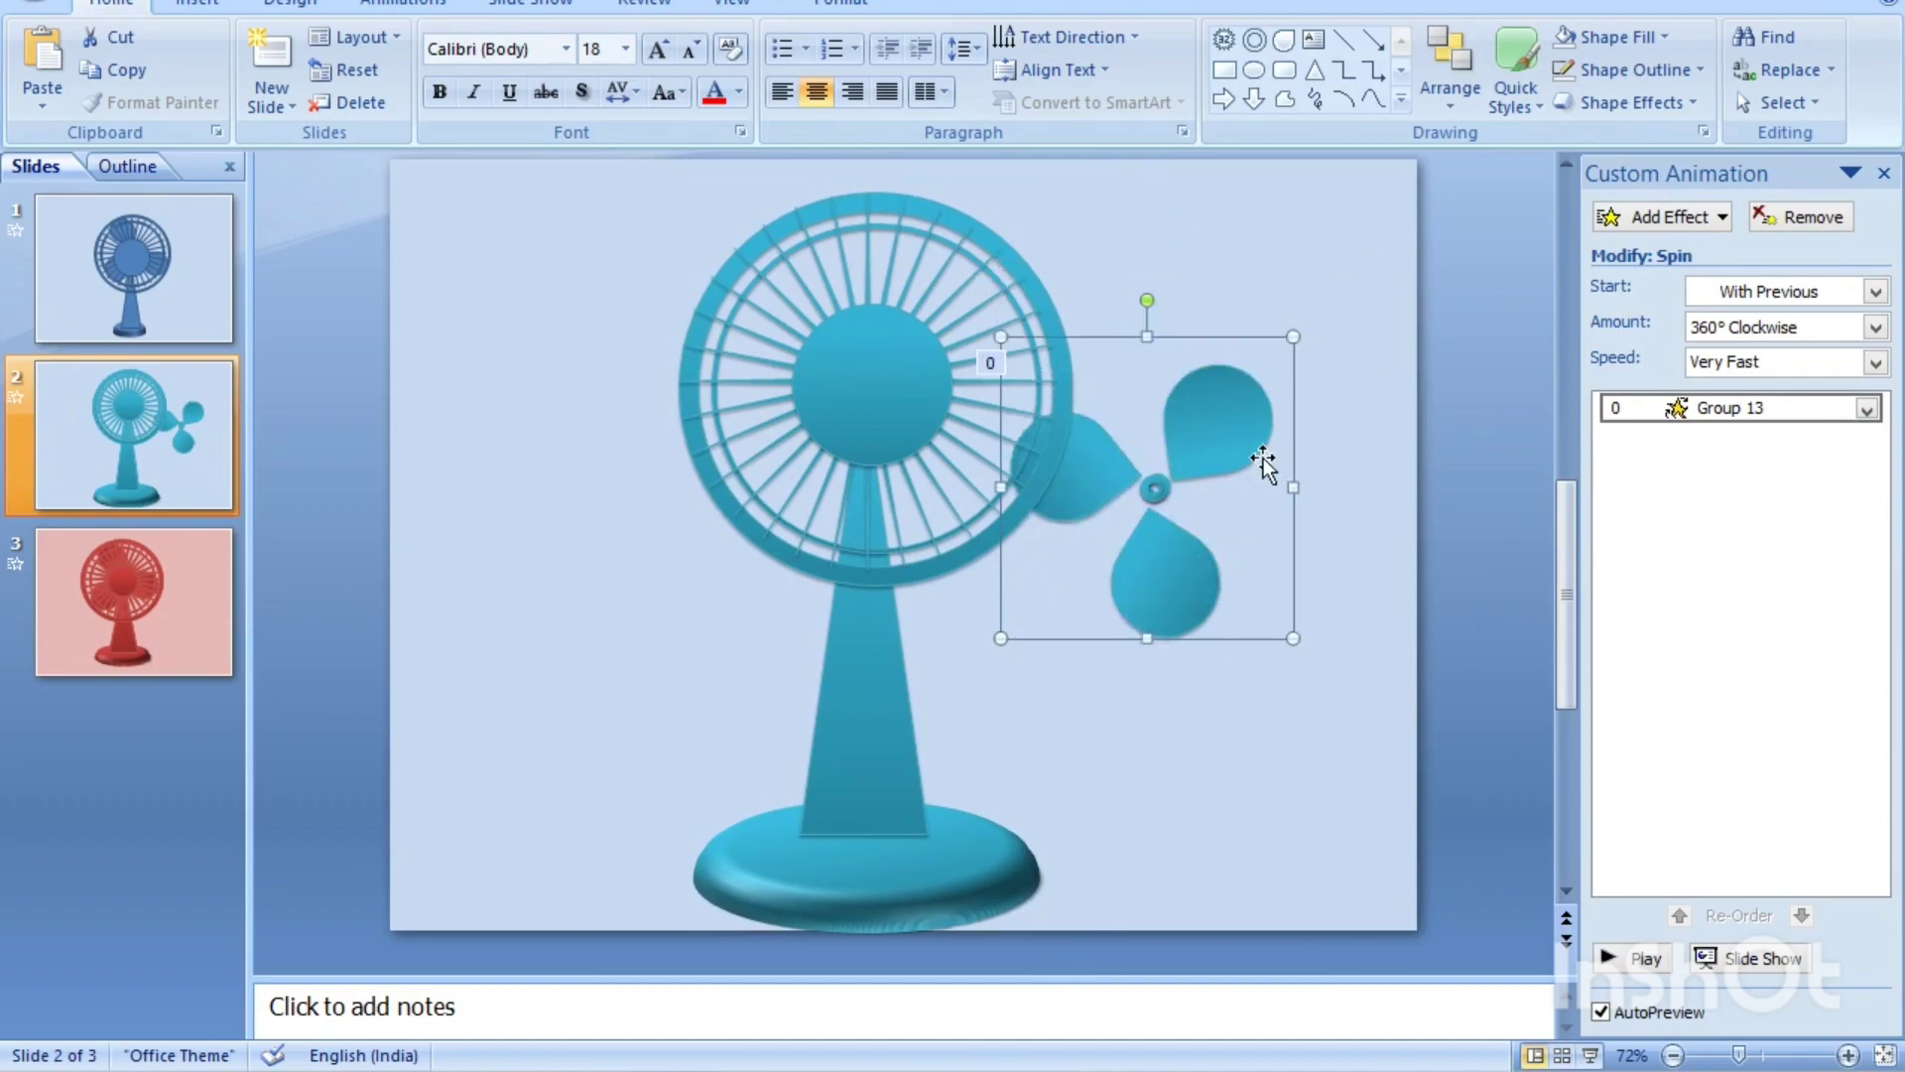
{"action": "right_click", "coordinate": [1205, 413]}
{"action": "mouse_move", "coordinate": [1300, 599]}
{"action": "left_click", "coordinate": [1475, 597]}
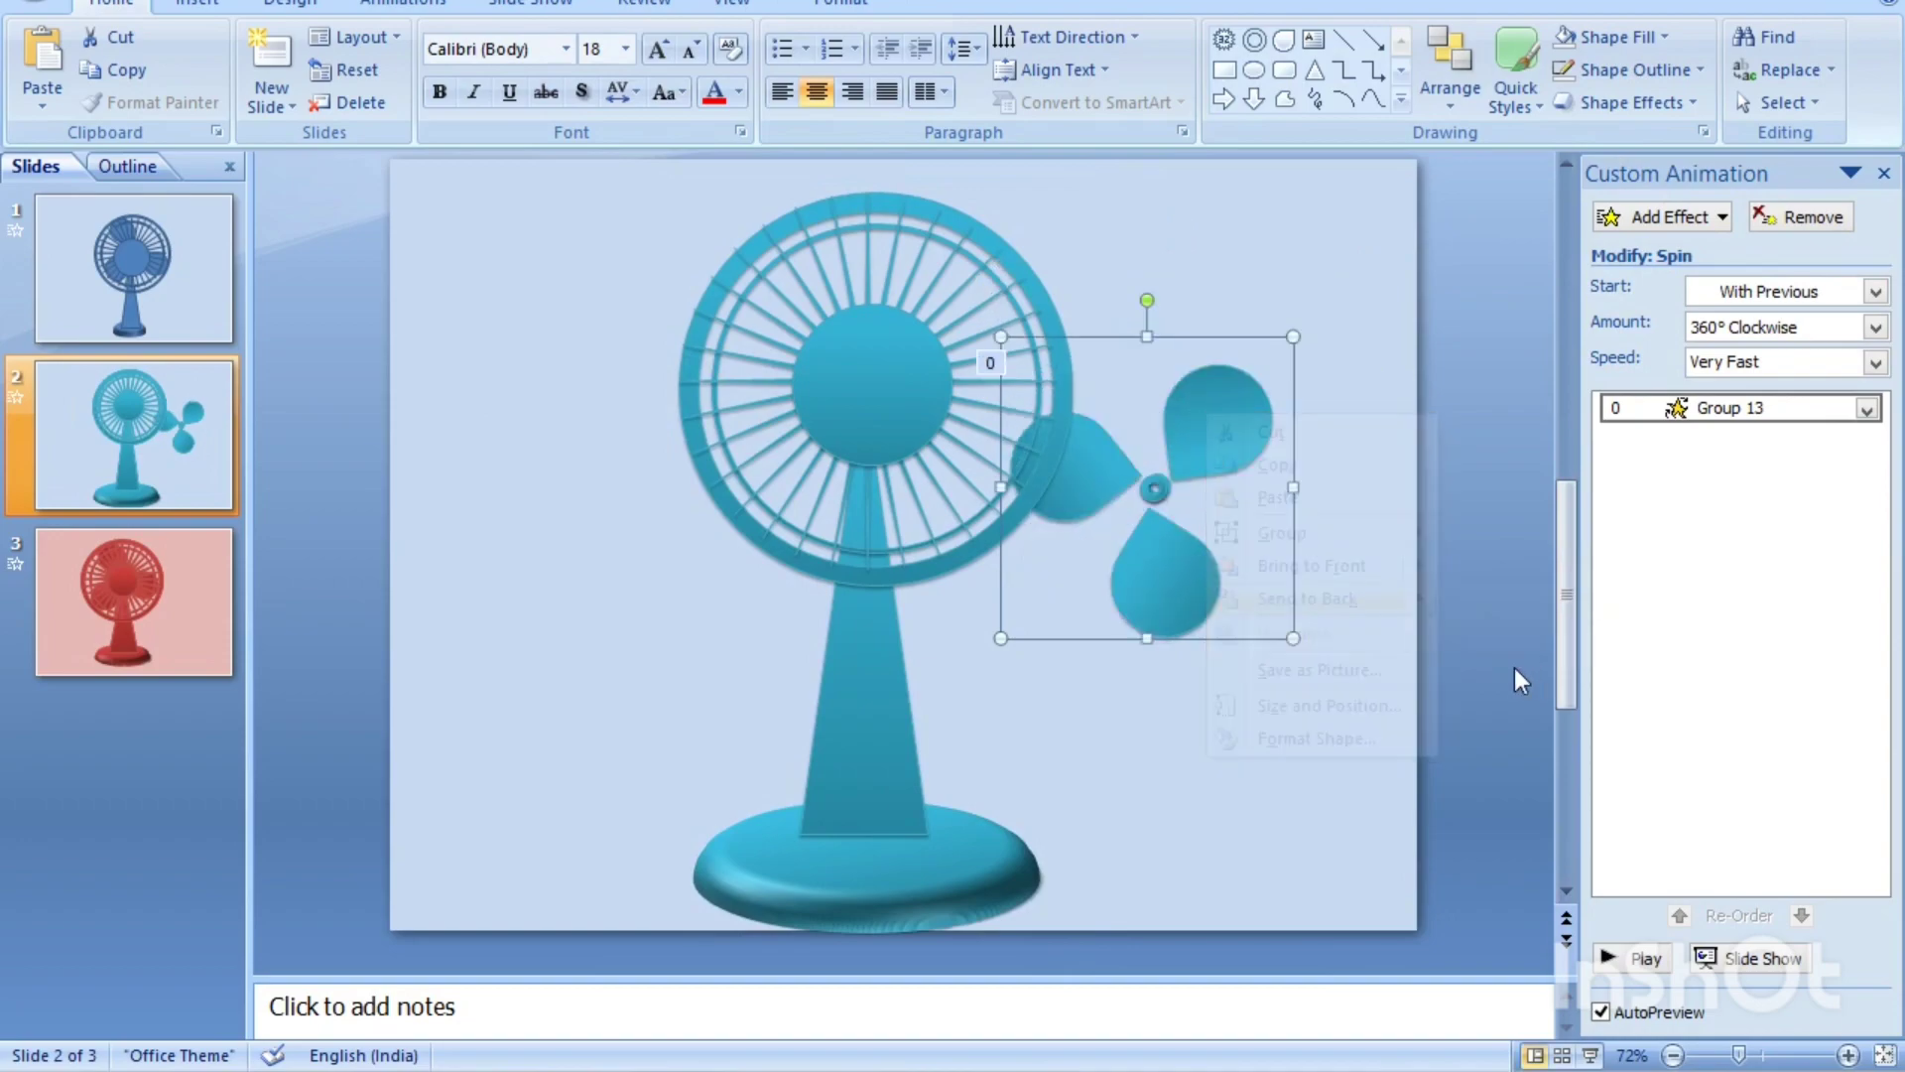
- Move the blade group behind the round guard so that it is centred on the fan's hub
{"action": "key", "text": "Left"}
{"action": "key", "text": "Left"}
{"action": "key", "text": "Left"}
{"action": "key", "text": "Left"}
{"action": "key", "text": "Left"}
{"action": "key", "text": "Left"}
{"action": "key", "text": "Left"}
{"action": "key", "text": "Left"}
{"action": "key", "text": "Left"}
{"action": "key", "text": "Left"}
{"action": "key", "text": "Left"}
{"action": "key", "text": "Left"}
{"action": "key", "text": "Left"}
{"action": "key", "text": "Left"}
{"action": "key", "text": "Left"}
{"action": "key", "text": "Left"}
{"action": "key", "text": "Left"}
{"action": "key", "text": "Left"}
{"action": "key", "text": "Left"}
{"action": "key", "text": "Left"}
{"action": "key", "text": "Left"}
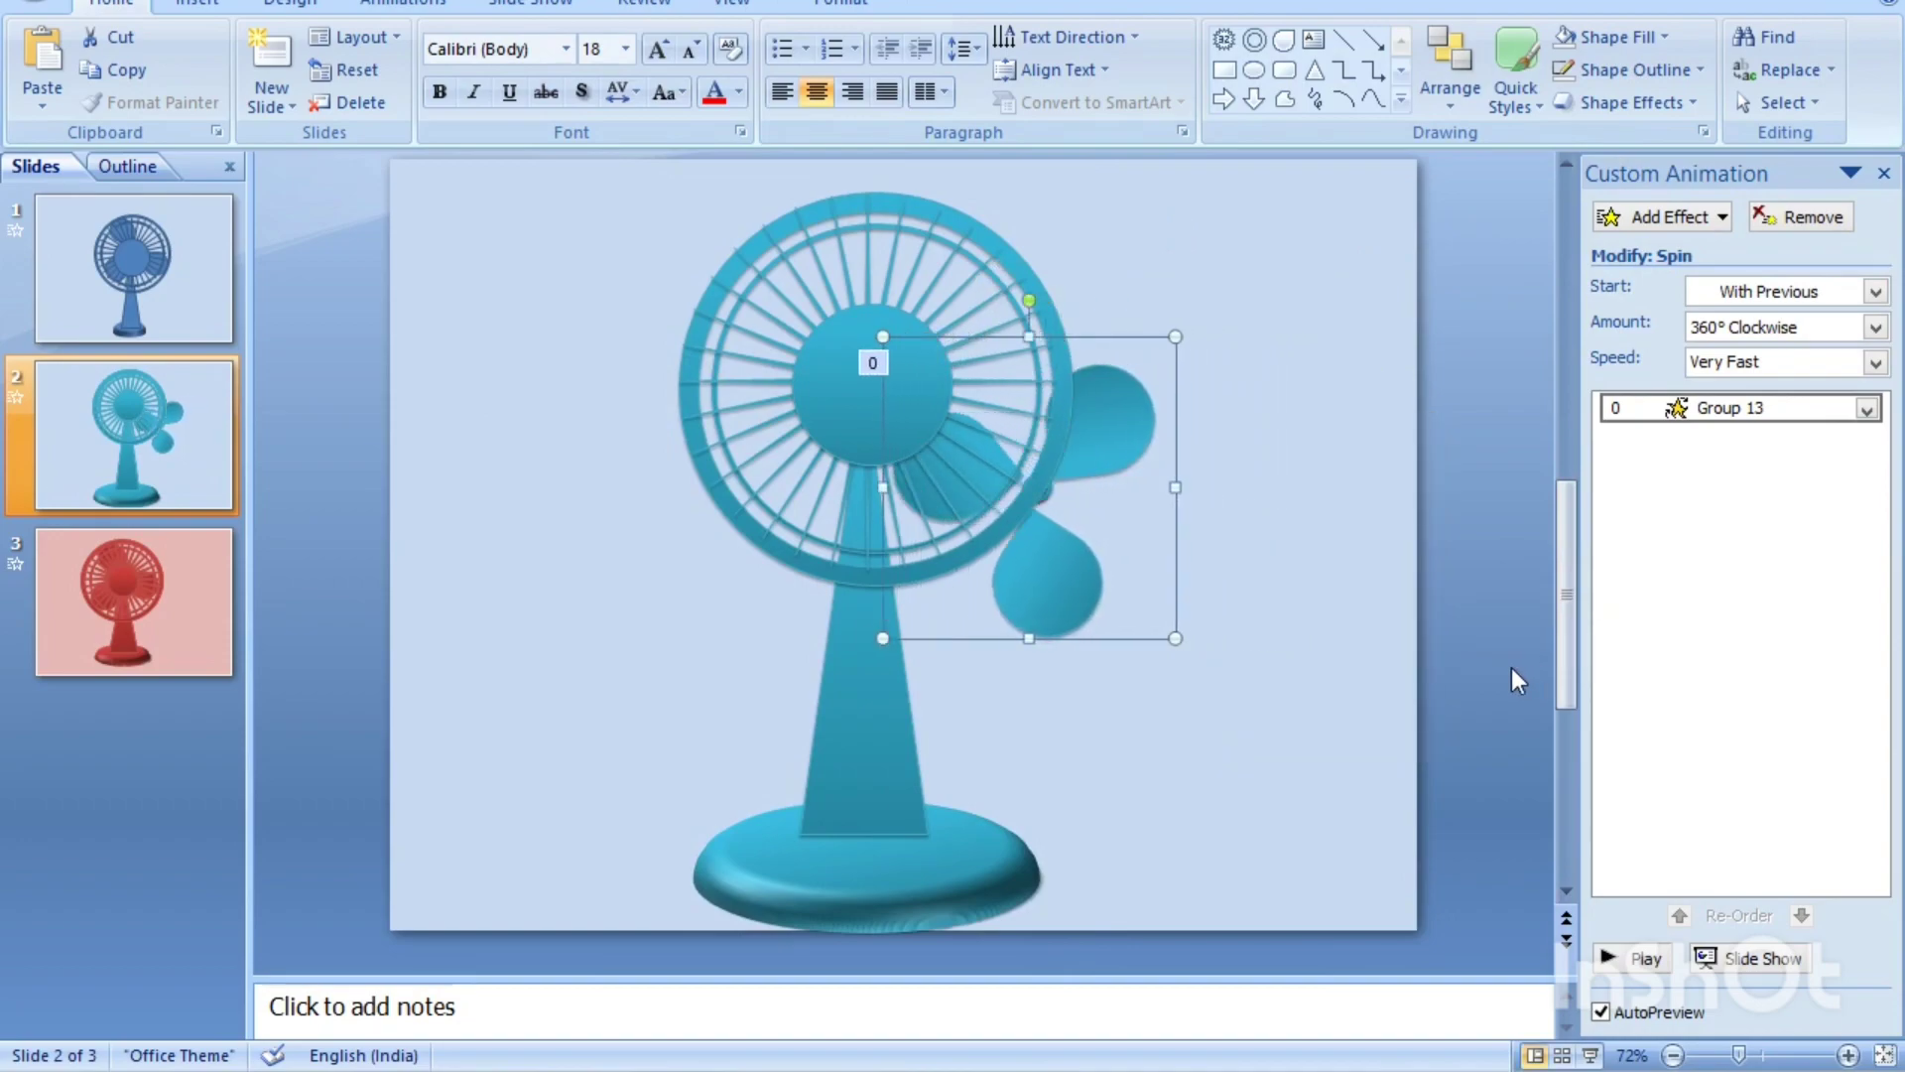
{"action": "key", "text": "Left"}
{"action": "key", "text": "Left"}
{"action": "key", "text": "Left"}
{"action": "key", "text": "Left"}
{"action": "key", "text": "Left"}
{"action": "key", "text": "Left"}
{"action": "key", "text": "Left"}
{"action": "key", "text": "Left"}
{"action": "key", "text": "Left"}
{"action": "key", "text": "Left"}
{"action": "key", "text": "Left"}
{"action": "key", "text": "Left"}
{"action": "key", "text": "Left"}
{"action": "key", "text": "Left"}
{"action": "key", "text": "Left"}
{"action": "key", "text": "Left"}
{"action": "key", "text": "Left"}
{"action": "key", "text": "Left"}
{"action": "key", "text": "Left"}
{"action": "key", "text": "Up"}
{"action": "key", "text": "Up"}
{"action": "key", "text": "Up"}
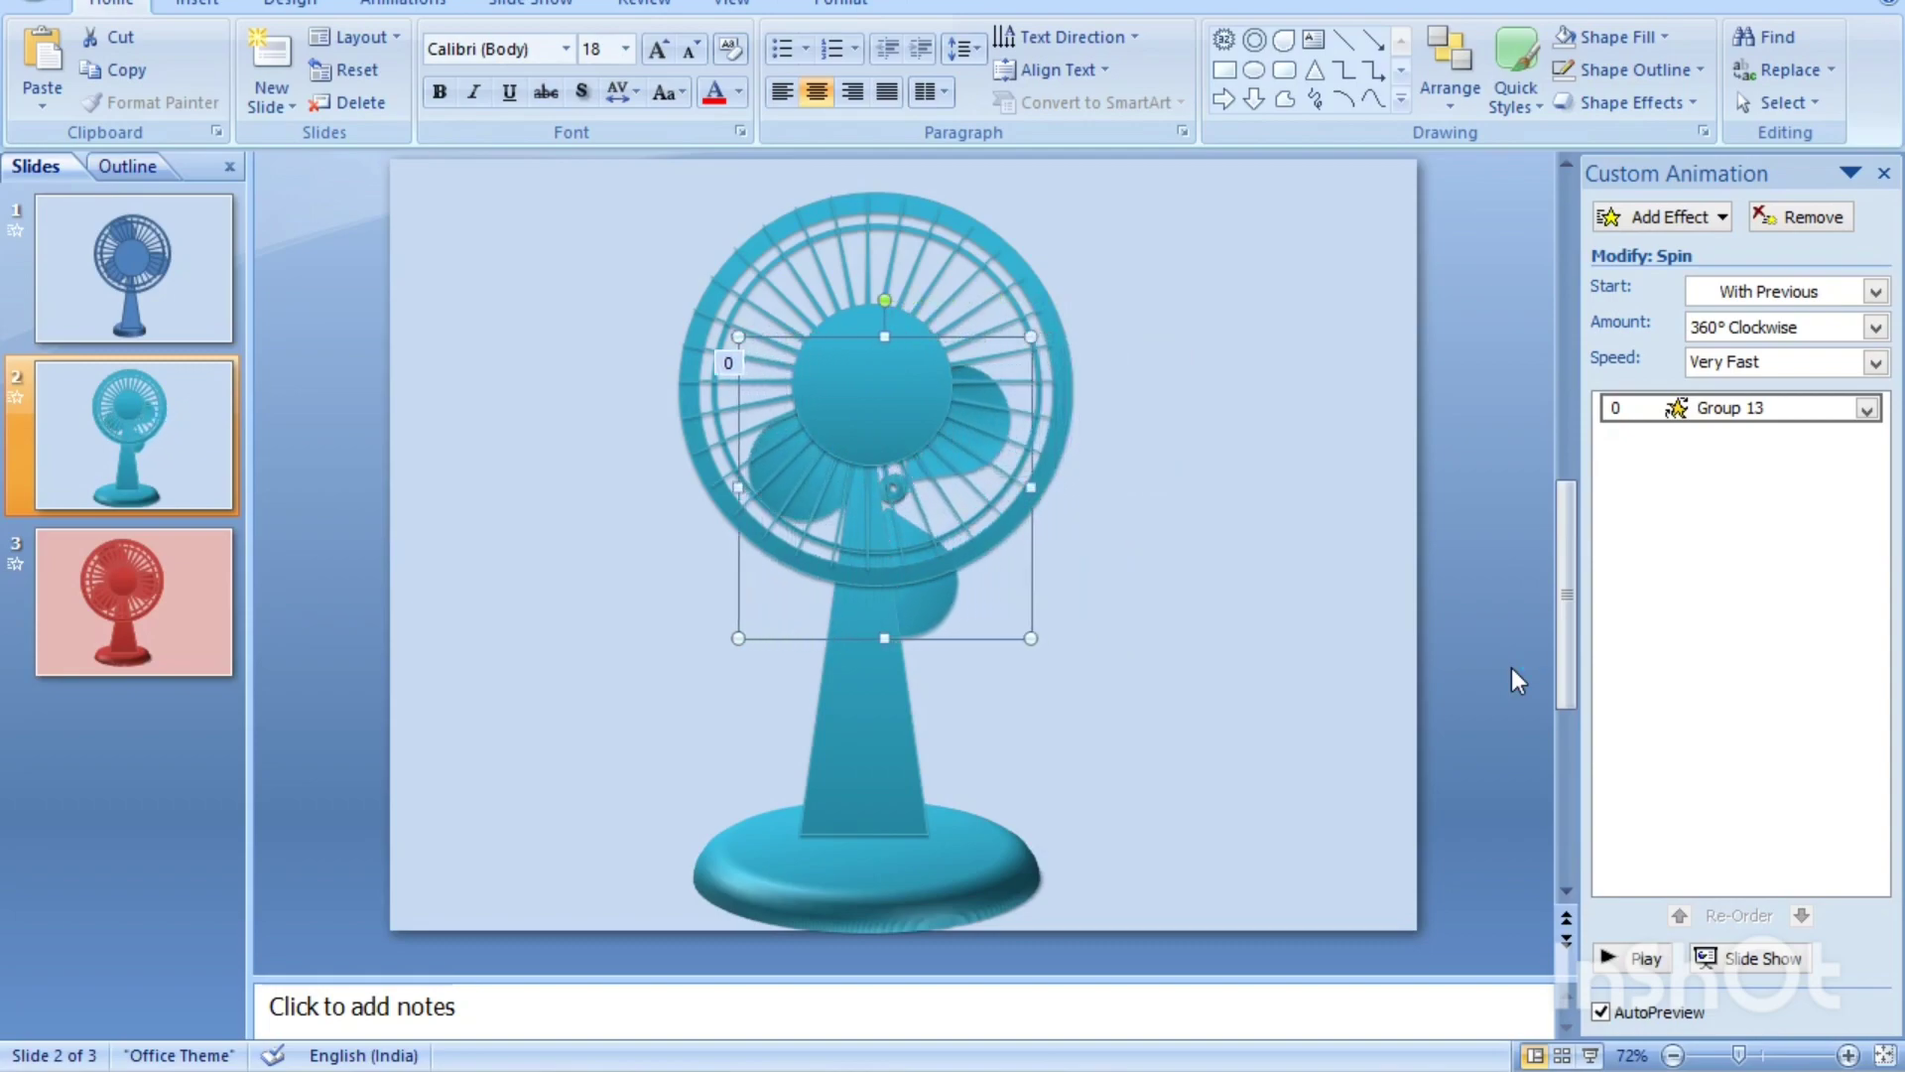
{"action": "key", "text": "Up"}
{"action": "key", "text": "Up"}
{"action": "key", "text": "Up"}
{"action": "key", "text": "Up"}
{"action": "key", "text": "Up"}
{"action": "key", "text": "Up"}
{"action": "key", "text": "Up"}
{"action": "key", "text": "Up"}
{"action": "key", "text": "Up"}
{"action": "key", "text": "Up"}
{"action": "key", "text": "Up"}
{"action": "key", "text": "Up"}
{"action": "key", "text": "Up"}
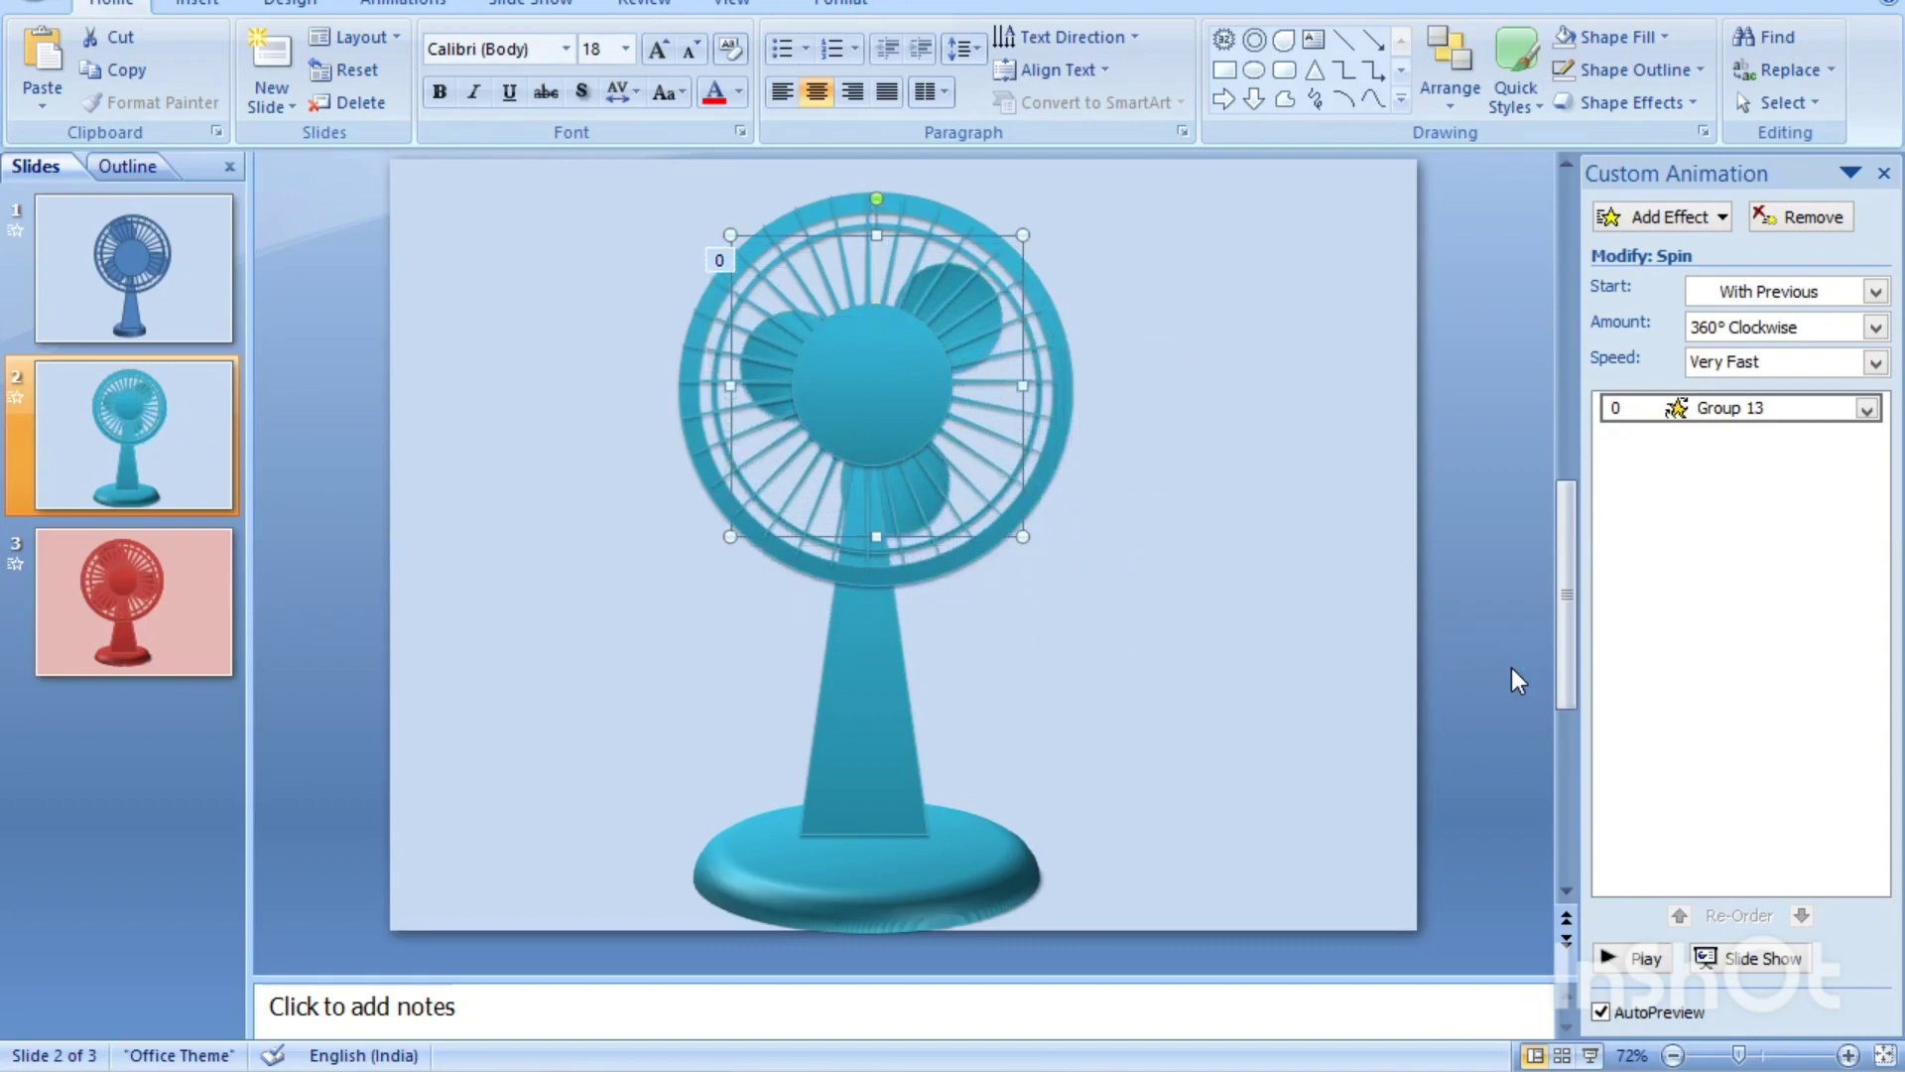
- Shift the blade group slightly left and up, and enlarge it to nearly fill the guard
{"action": "key", "text": "Left"}
{"action": "key", "text": "Left"}
{"action": "key", "text": "Left"}
{"action": "key", "text": "Up"}
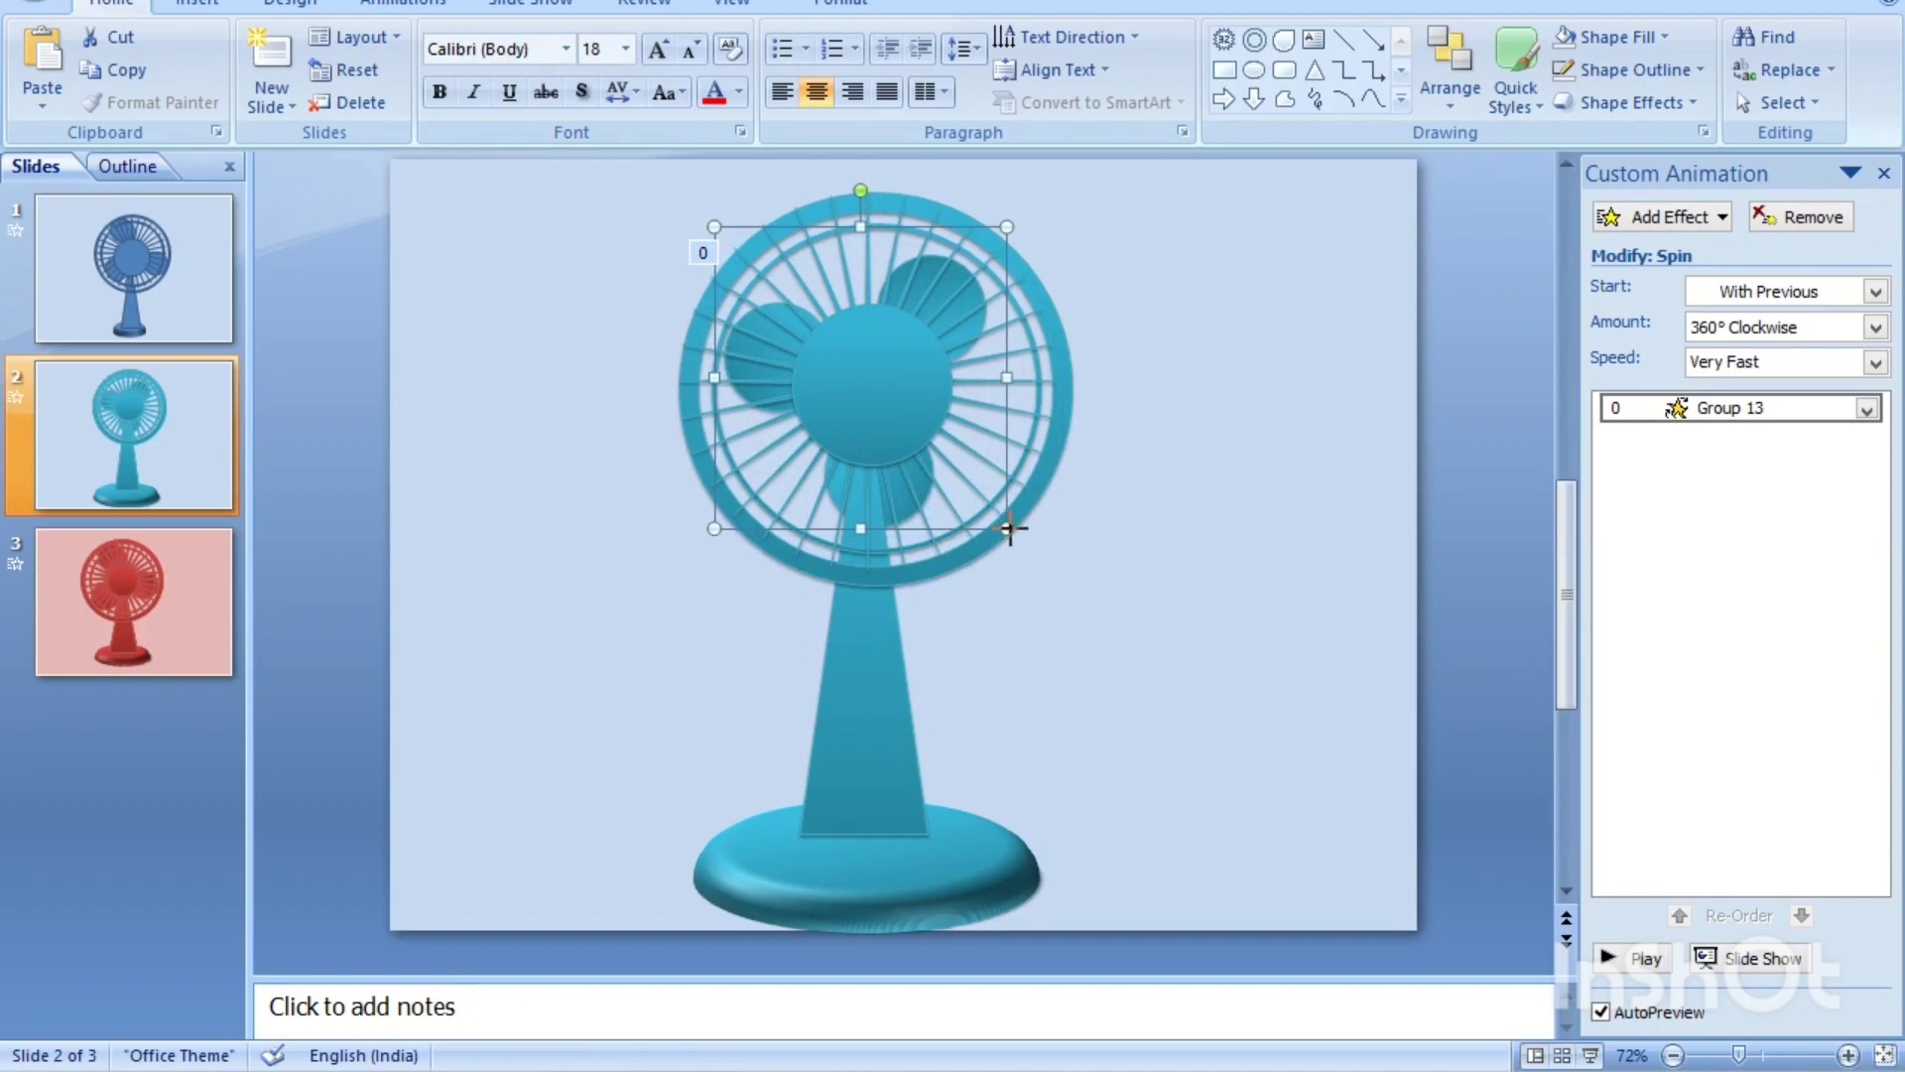
{"action": "left_click_drag", "start_coordinate": [1010, 529], "coordinate": [1060, 560]}
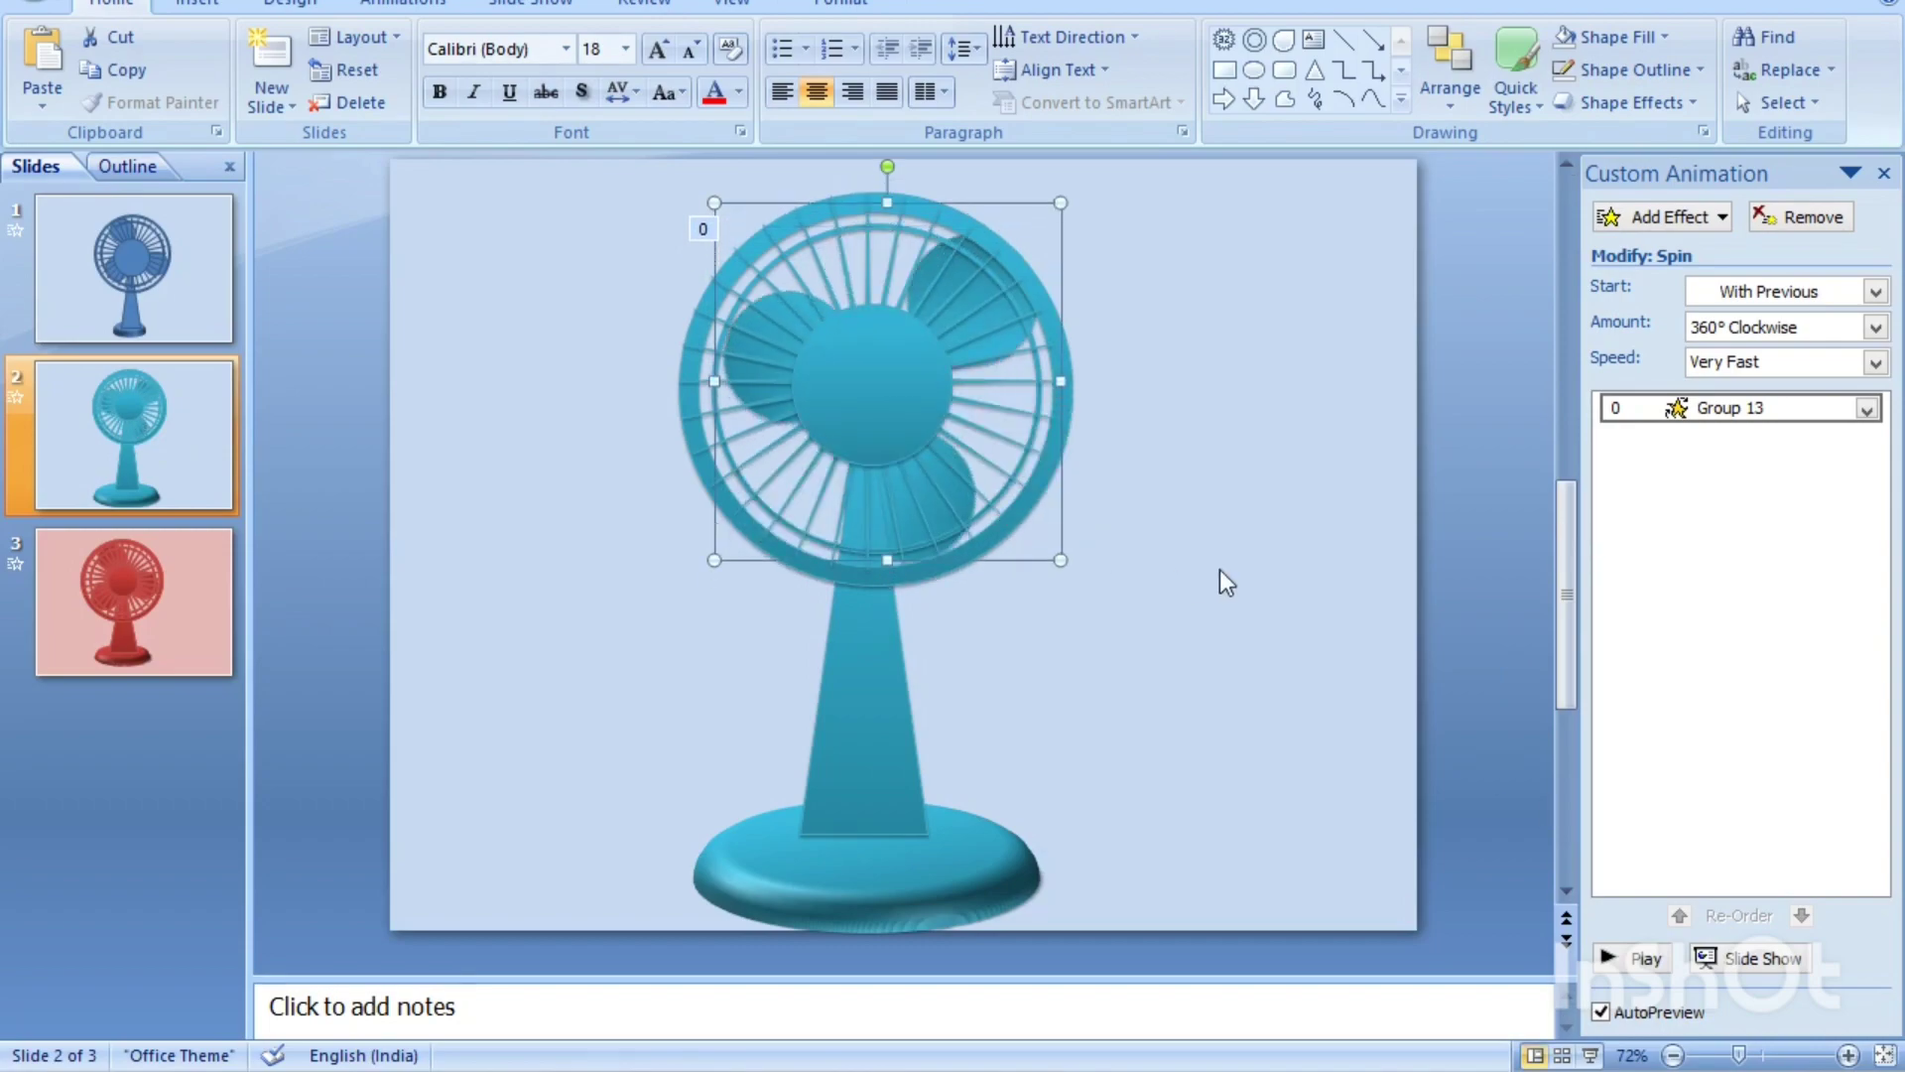
- Nudge the blade group slightly up and left, and shrink it from its upper-right corner to fit inside the guard around the hub
{"action": "key", "text": "Up"}
{"action": "key", "text": "Up"}
{"action": "key", "text": "Left"}
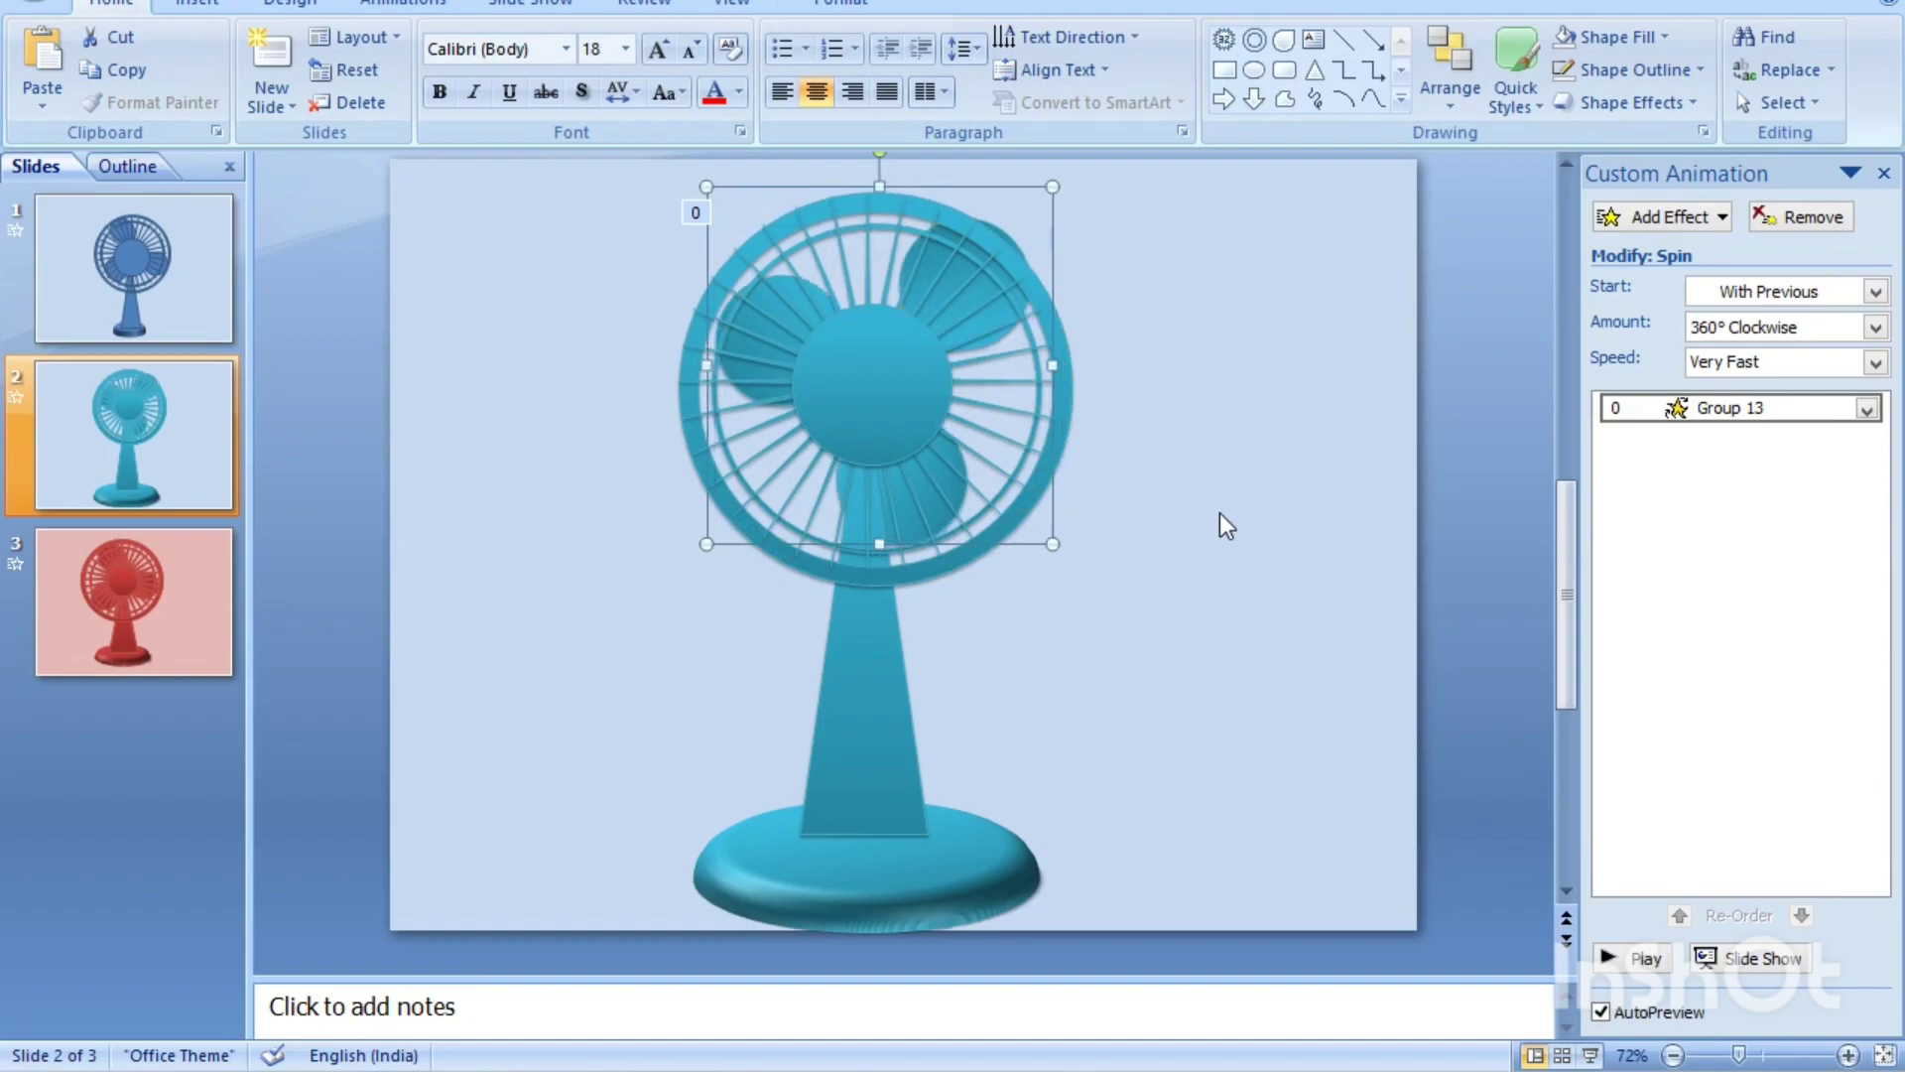
{"action": "left_click_drag", "start_coordinate": [1054, 186], "coordinate": [1009, 235]}
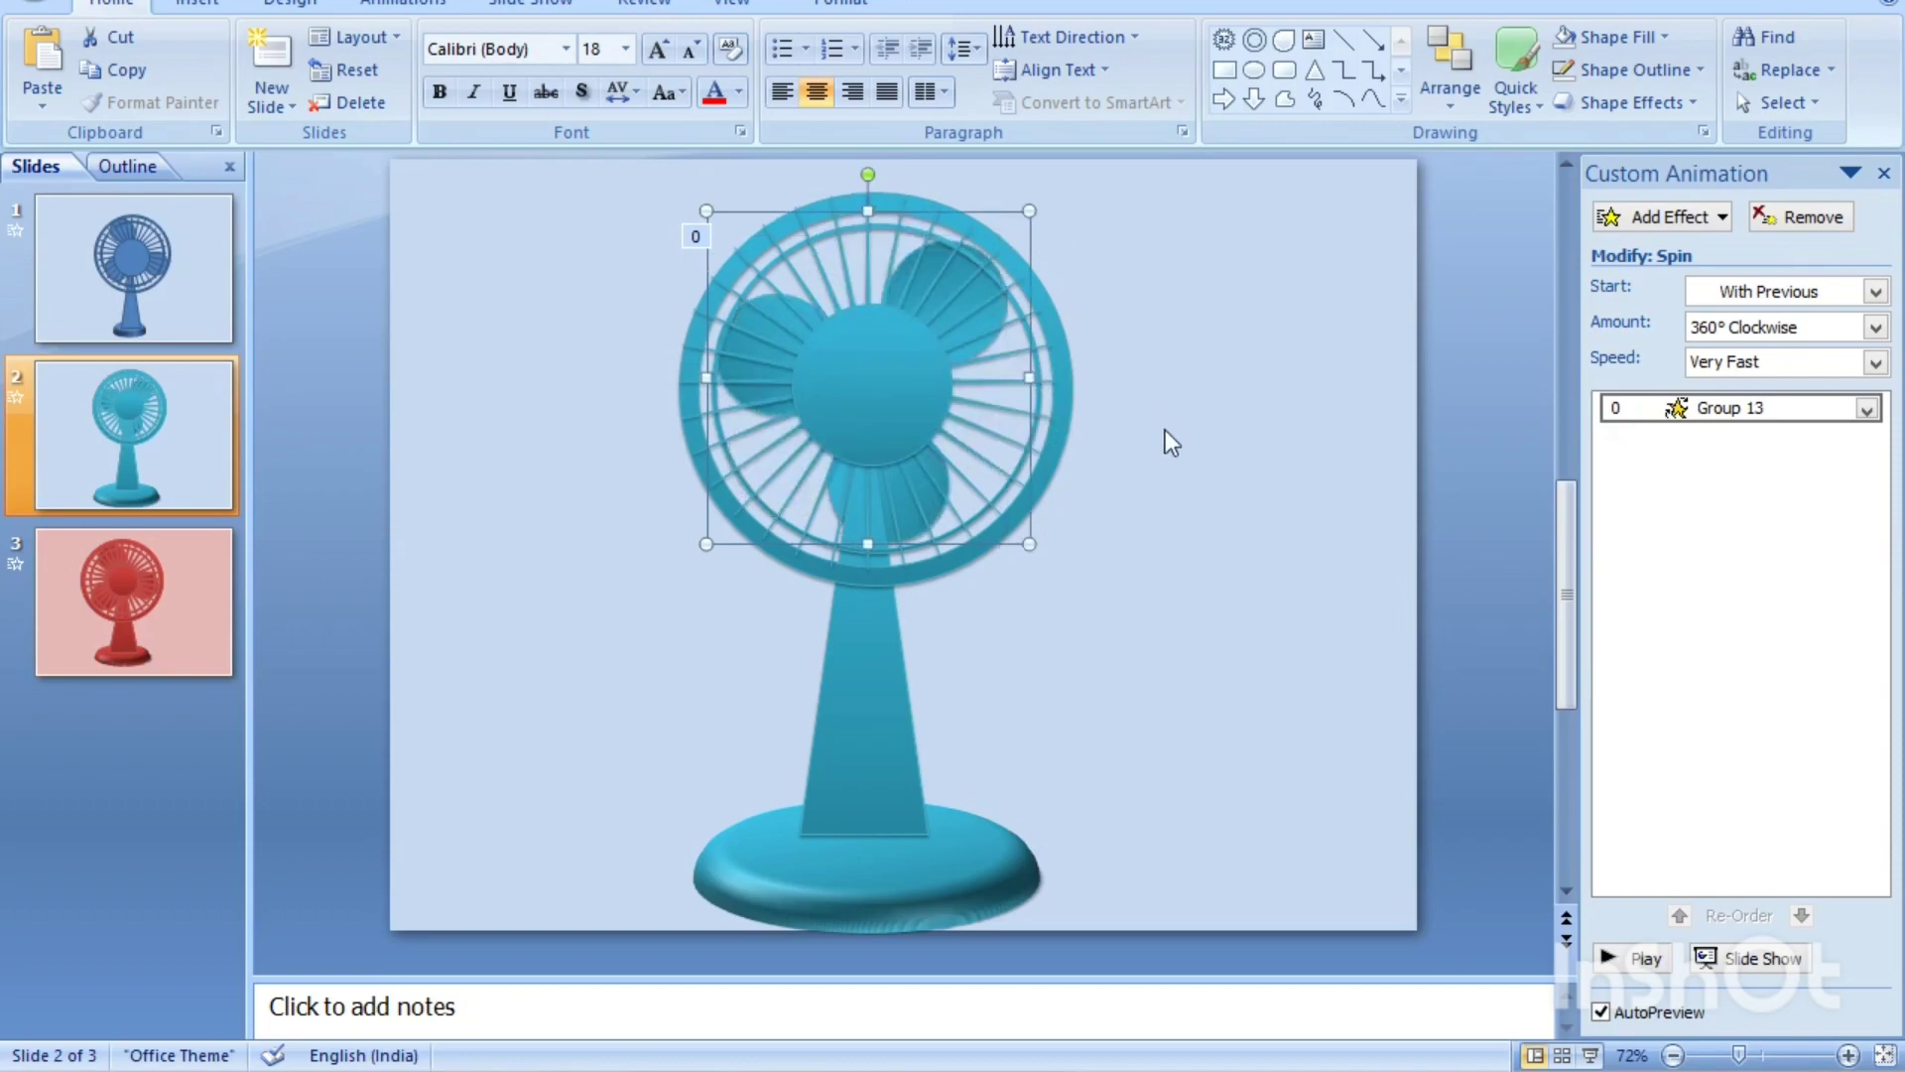
- Run the slide show from the beginning and advance through the slides to the red fan to preview the spinning blades
{"action": "left_click", "coordinate": [349, 539]}
{"action": "left_click", "coordinate": [713, 15]}
{"action": "left_click", "coordinate": [222, 59]}
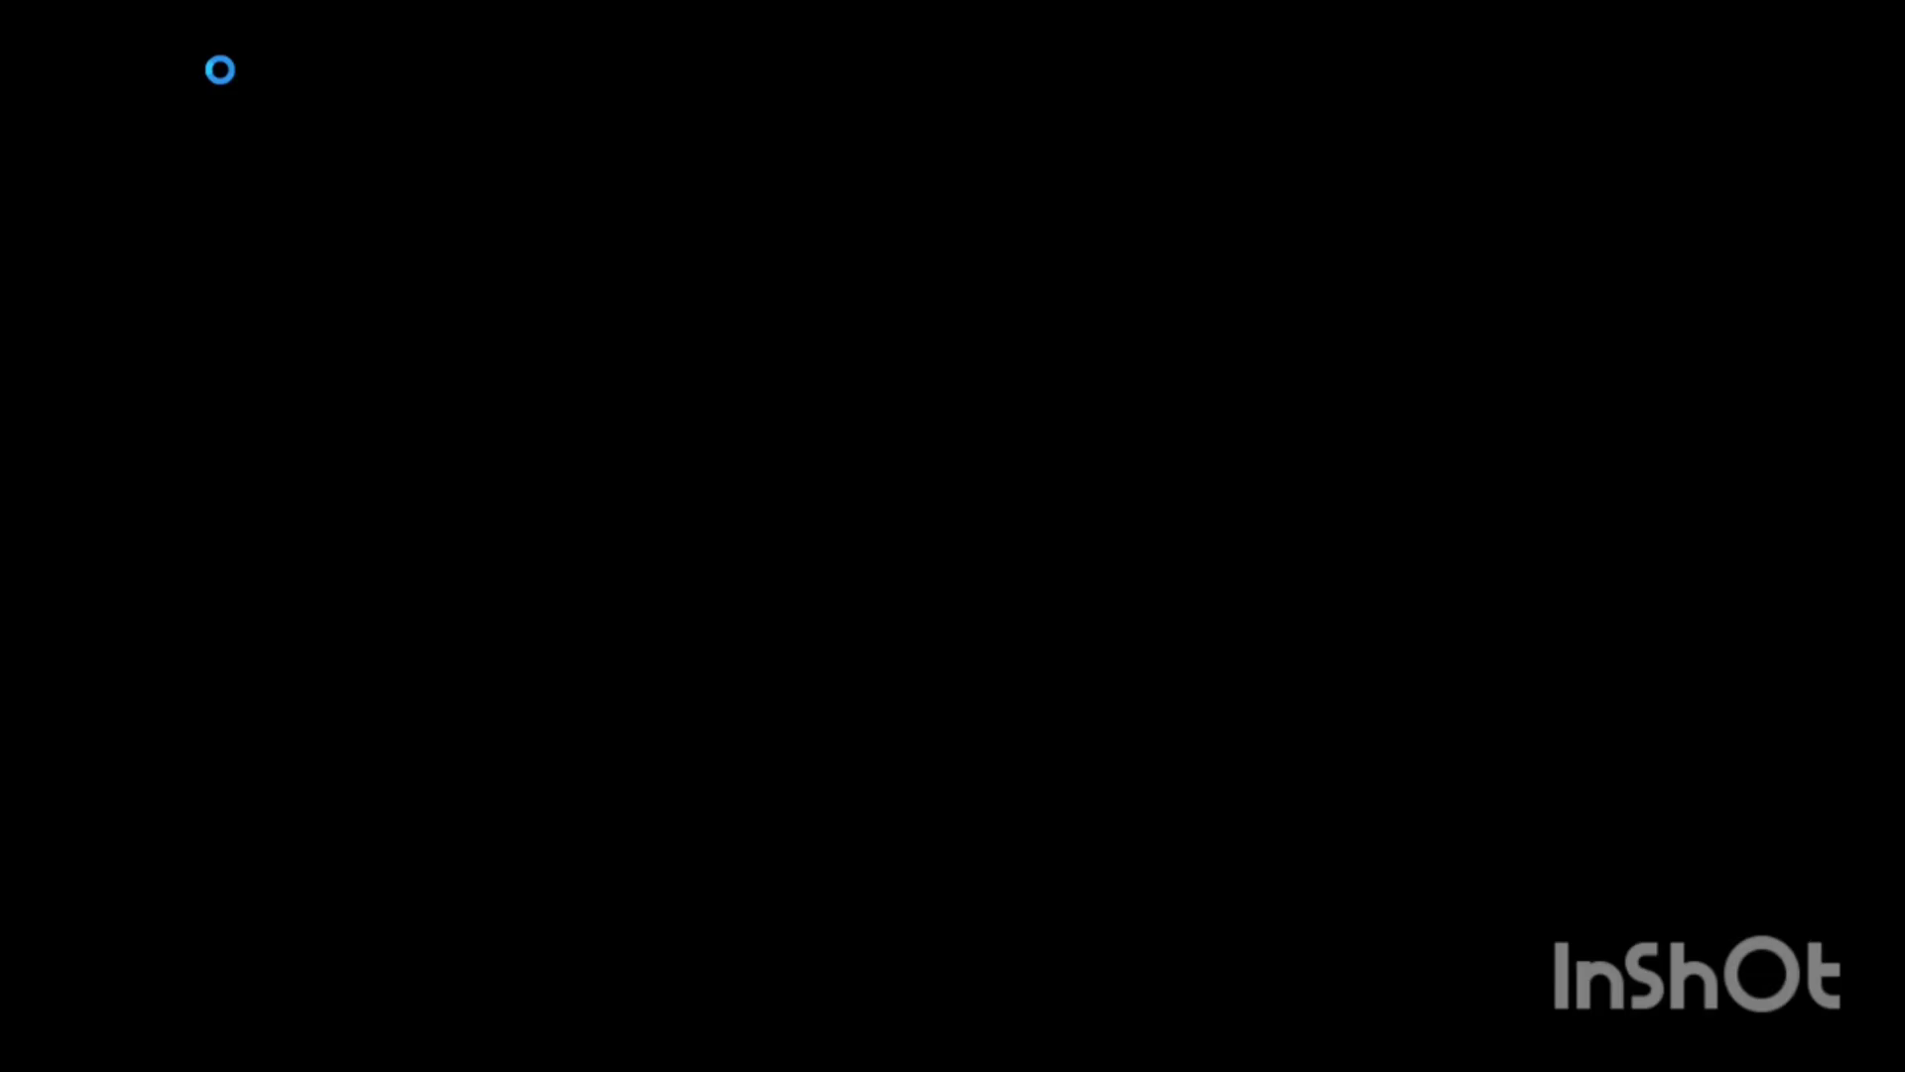
{"action": "left_click", "coordinate": [496, 828]}
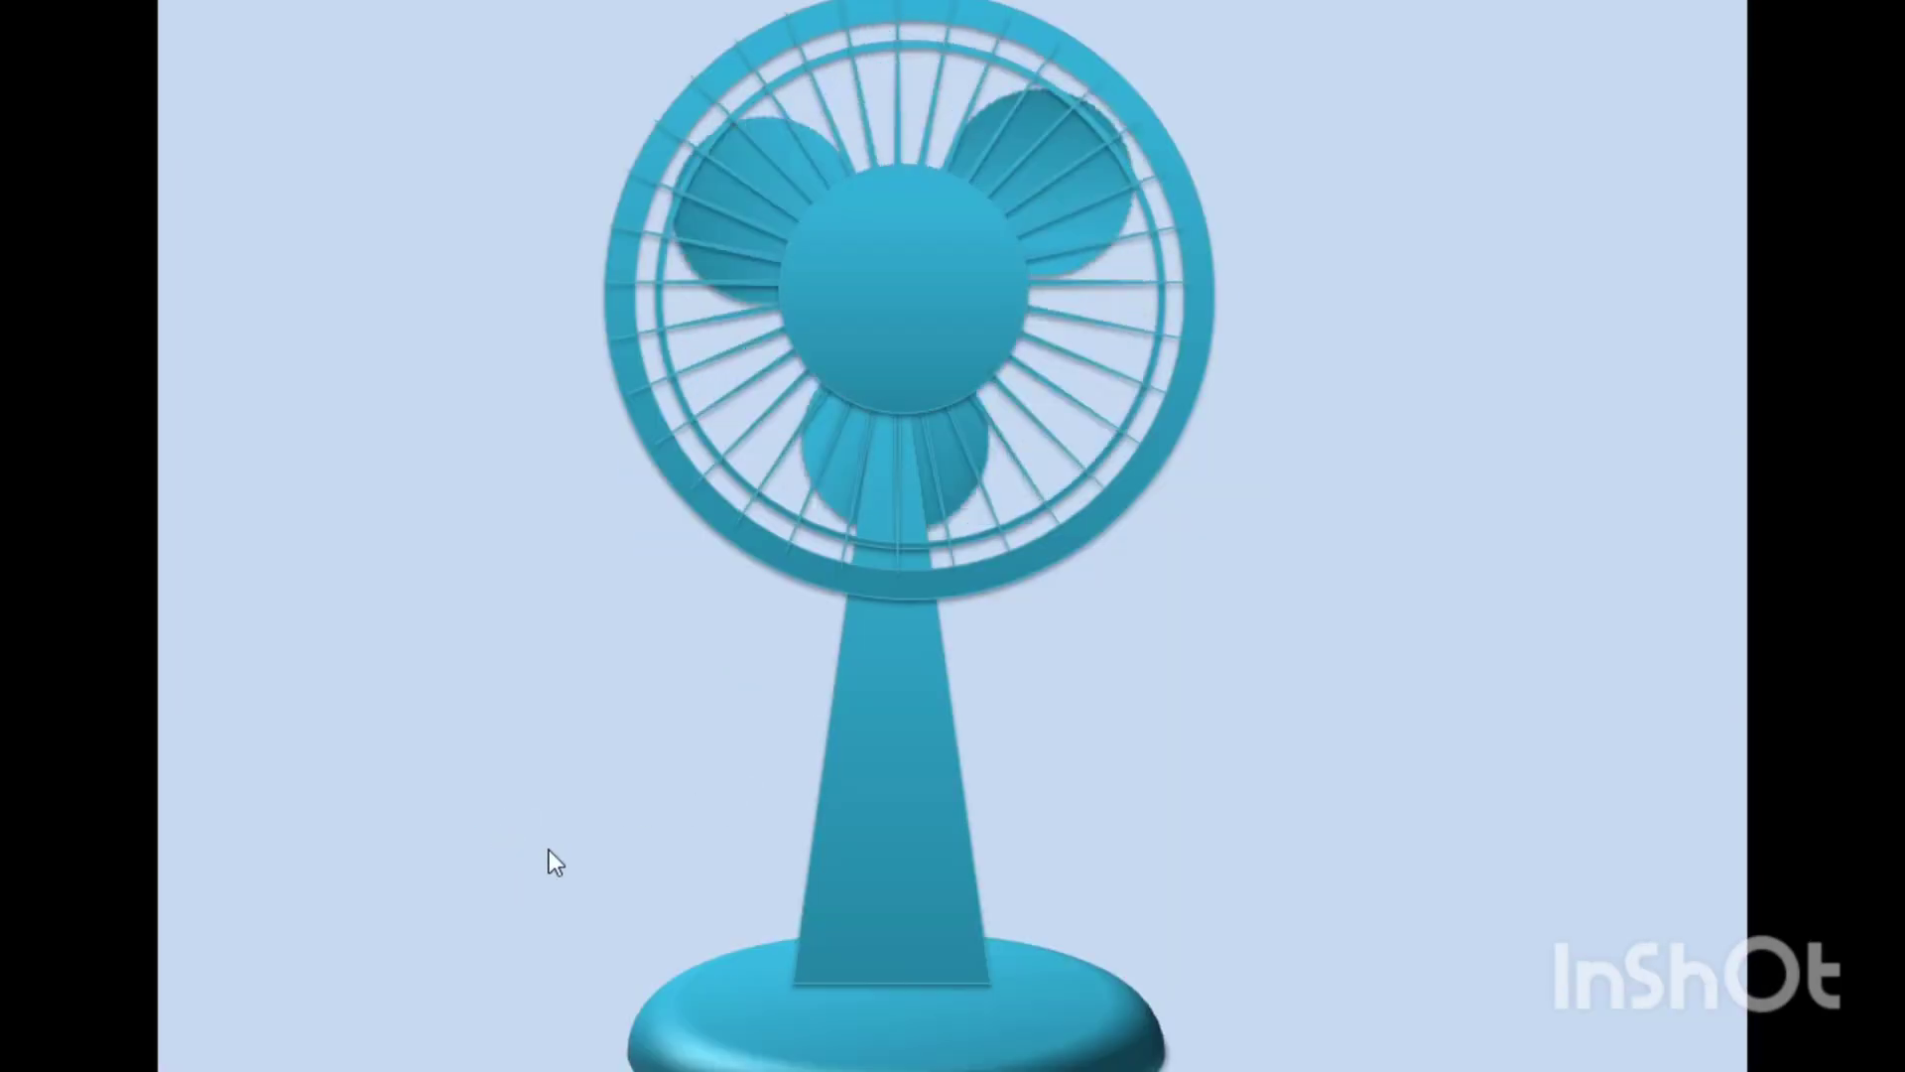
{"action": "left_click", "coordinate": [549, 851]}
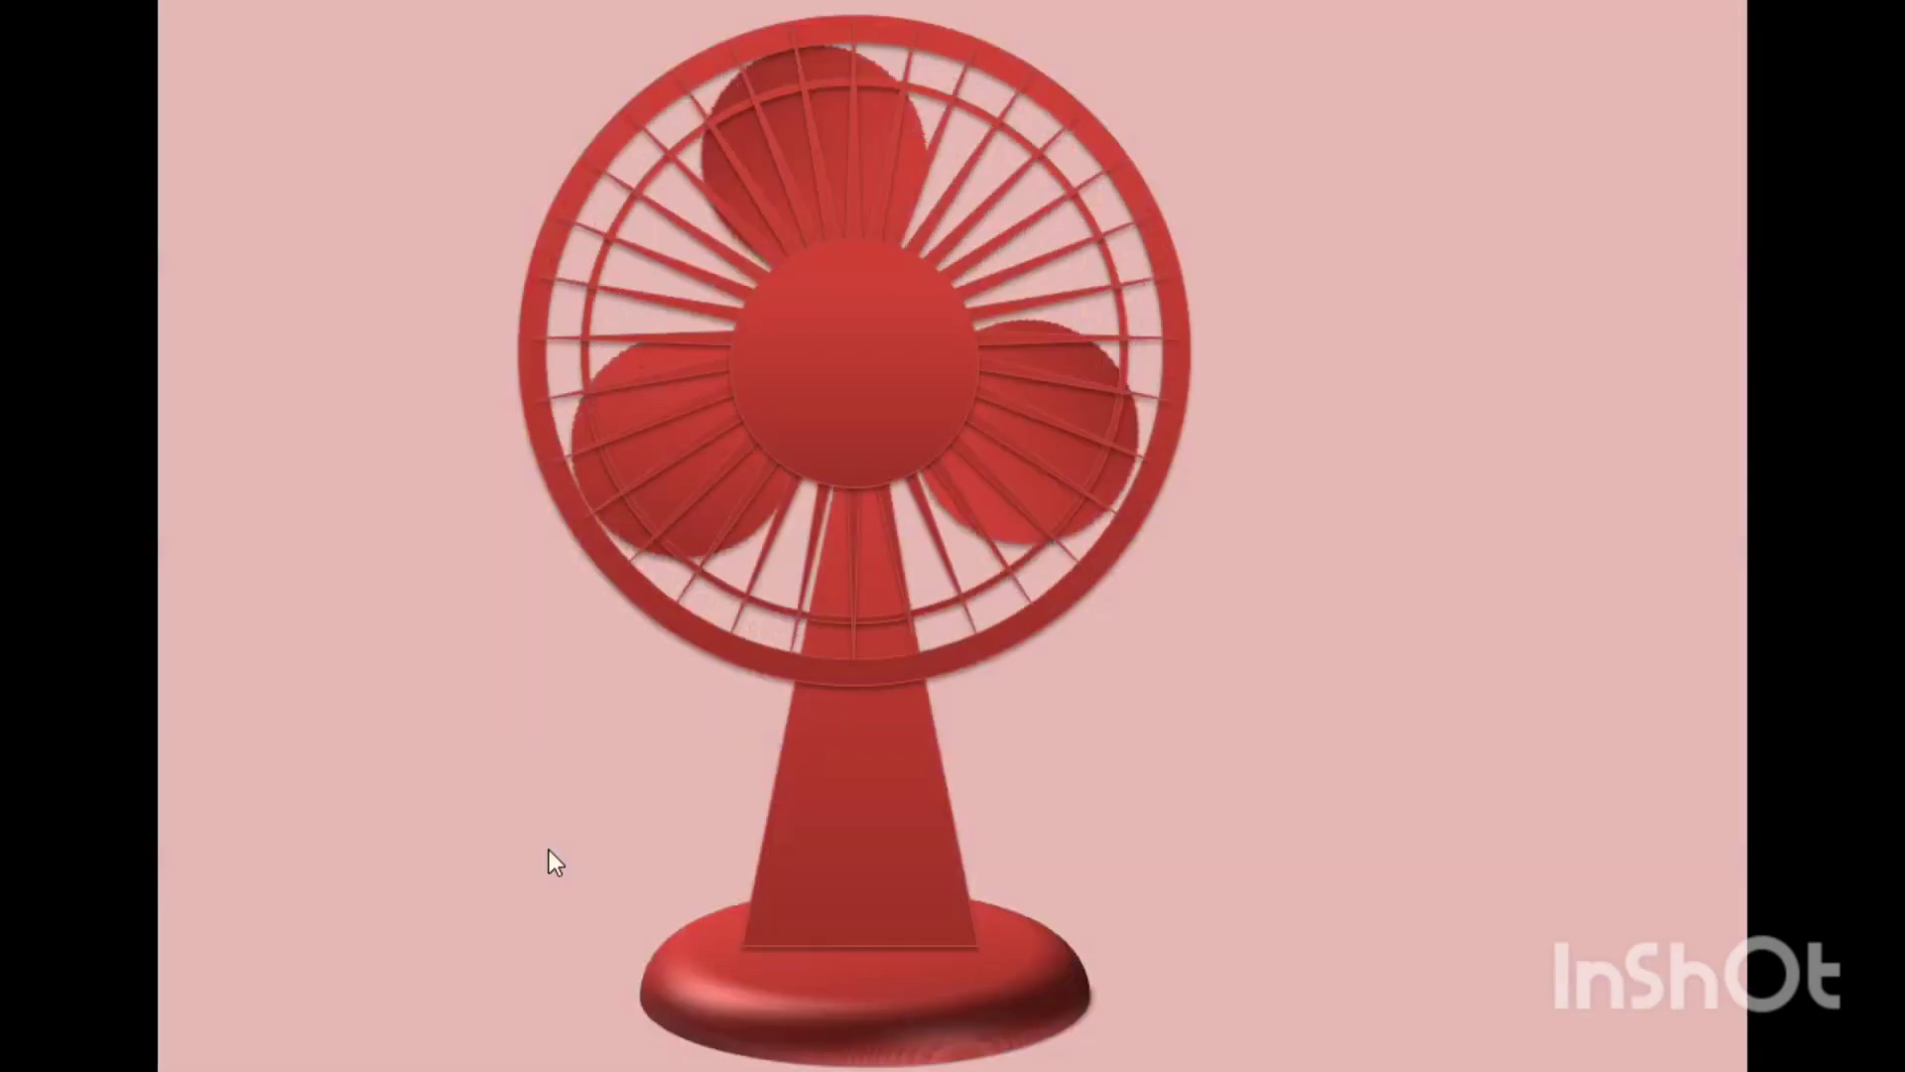